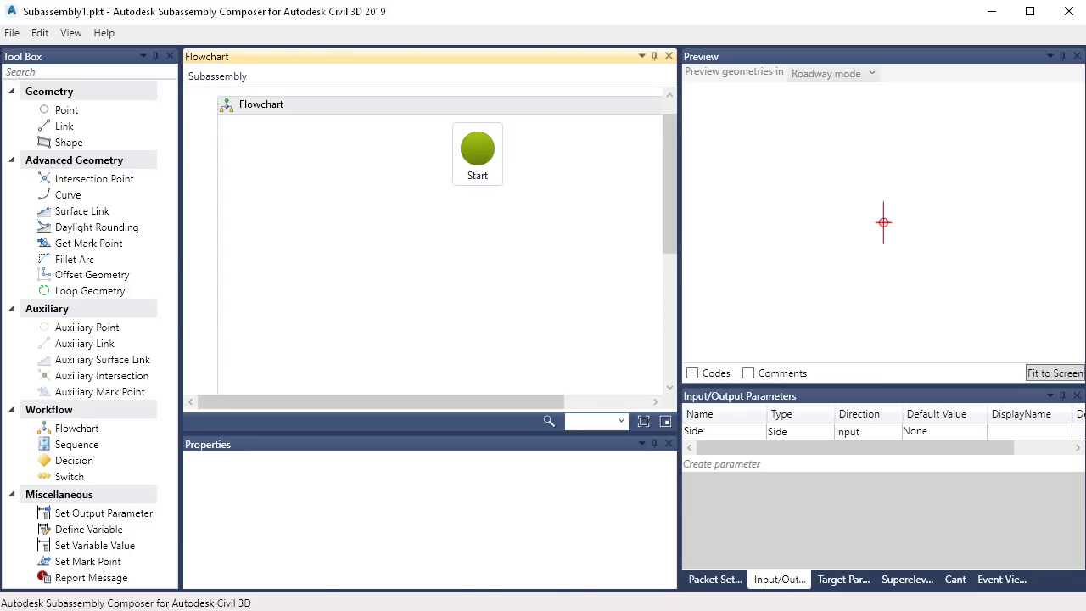
In Packet Settings, name the subassembly NumberGenerator with description 'Calculates values for transitions'.
click(705, 583)
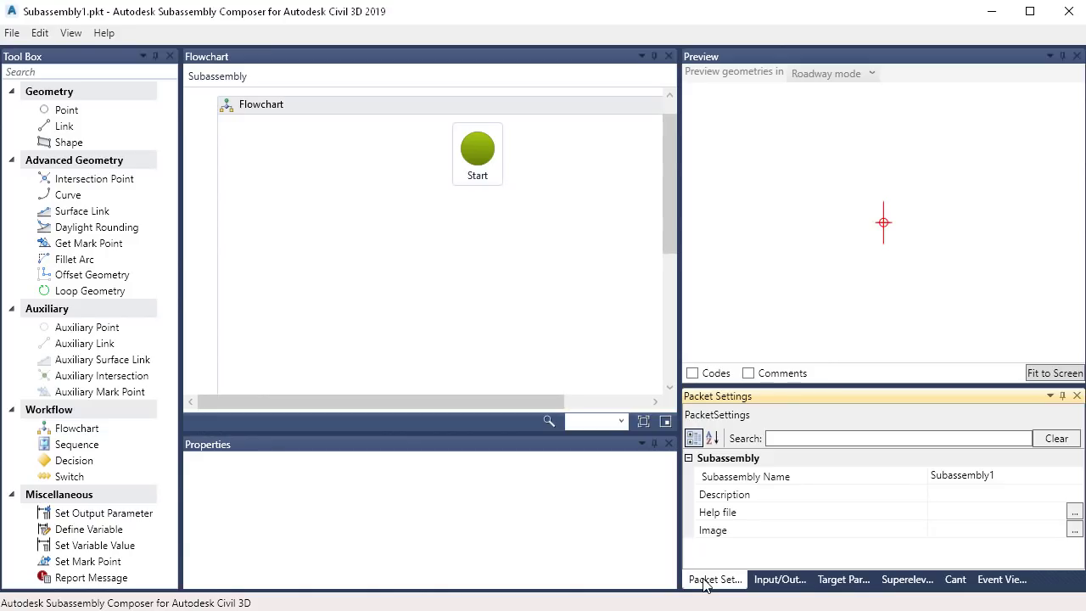
click(978, 475)
double_click(977, 475)
key(BackSpace)
text(NumberGenerator)
key(Tab)
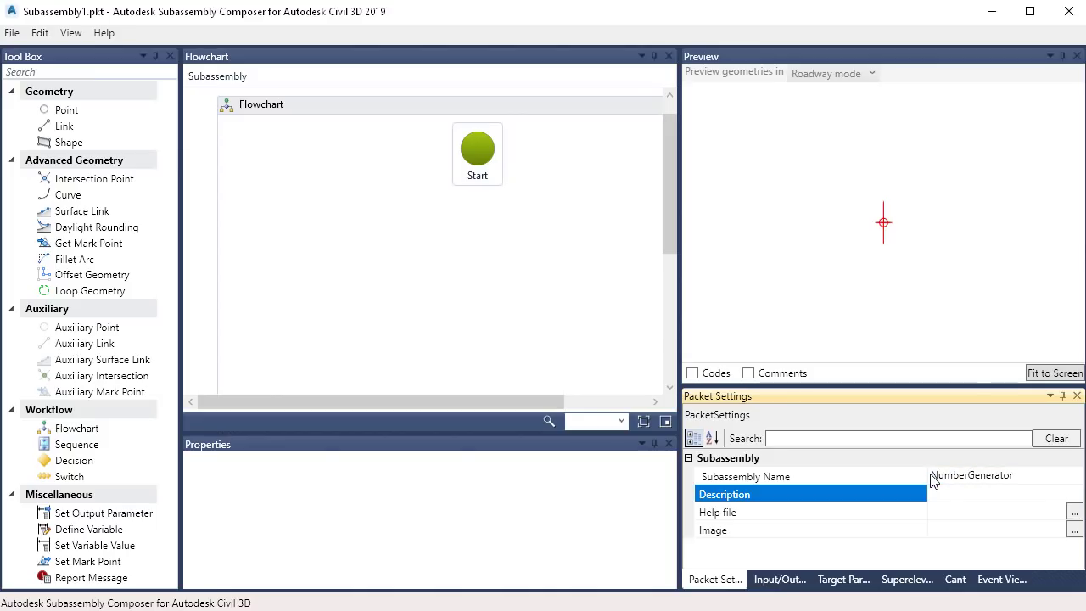
text(Calc)
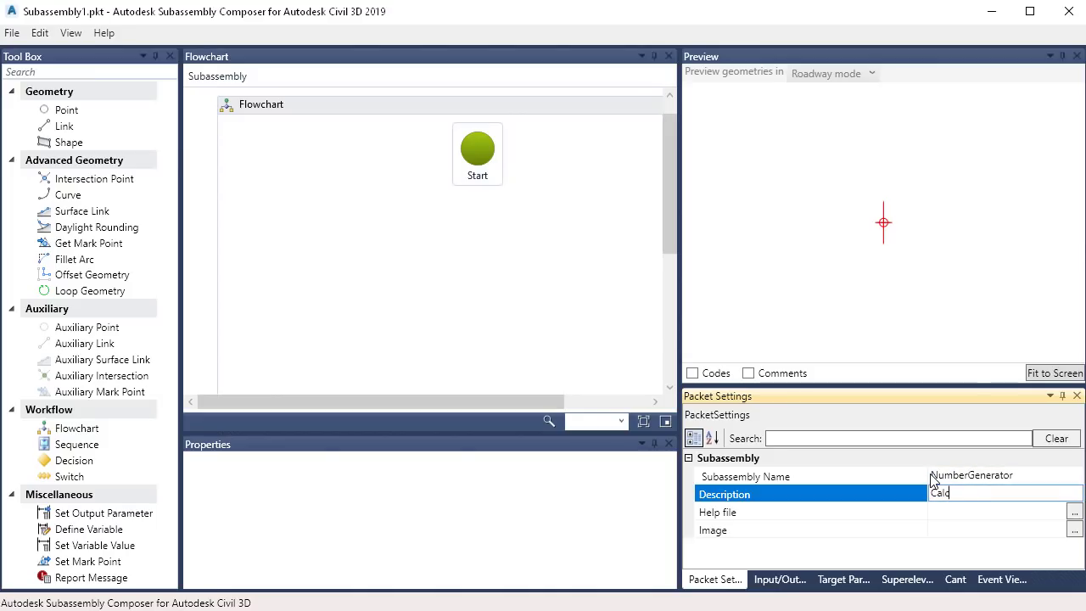
text(ulates values for transitions)
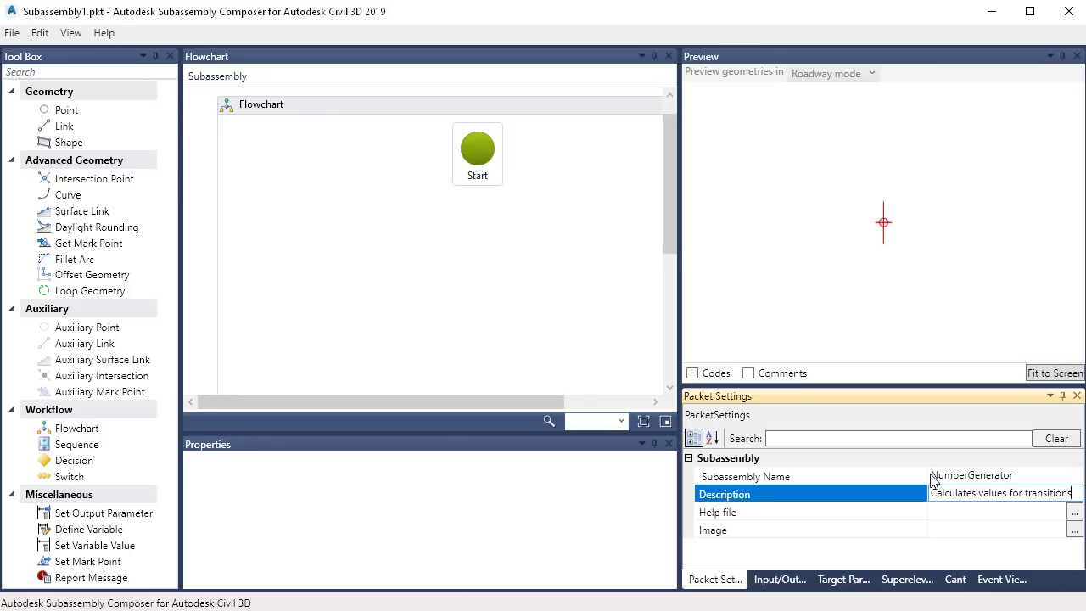
click(914, 498)
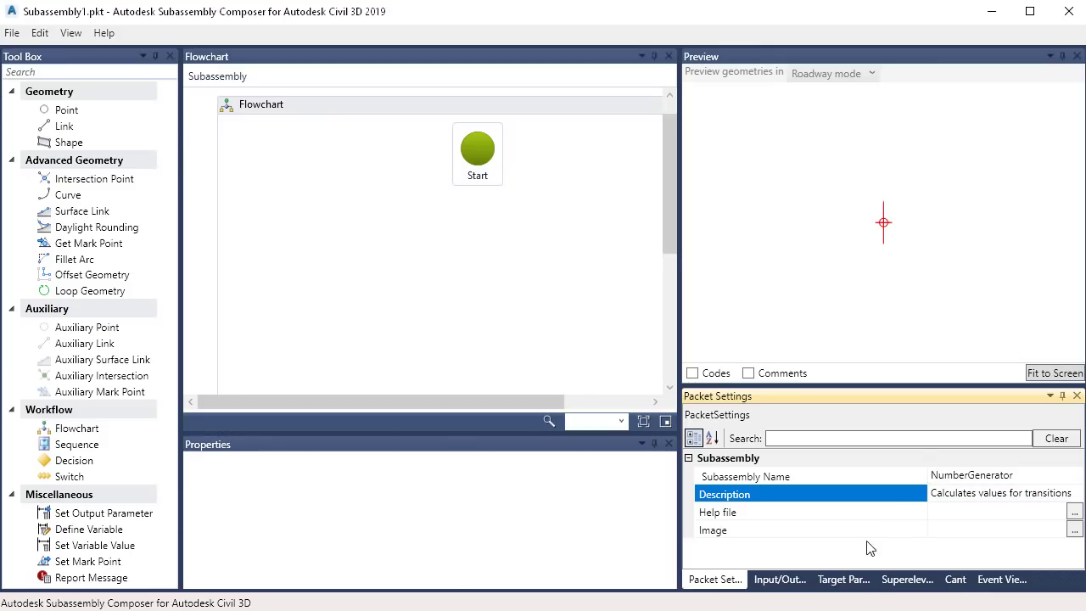
Add an Elevation target parameter named NumericControlLine with display name NCL.
click(843, 580)
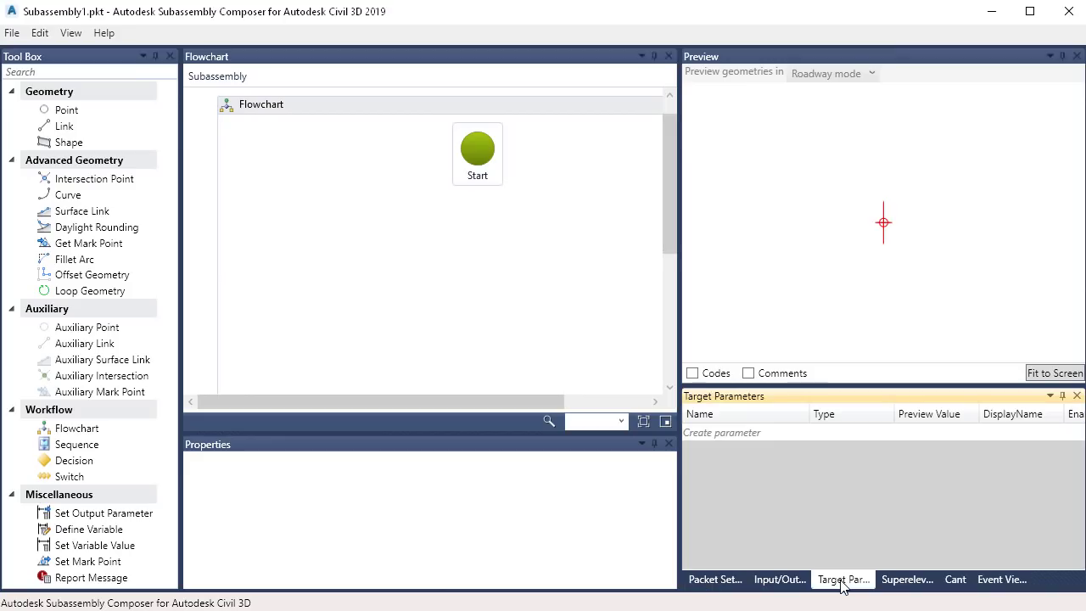
click(743, 434)
click(831, 431)
click(836, 433)
click(832, 448)
click(766, 430)
click(765, 429)
text(Num)
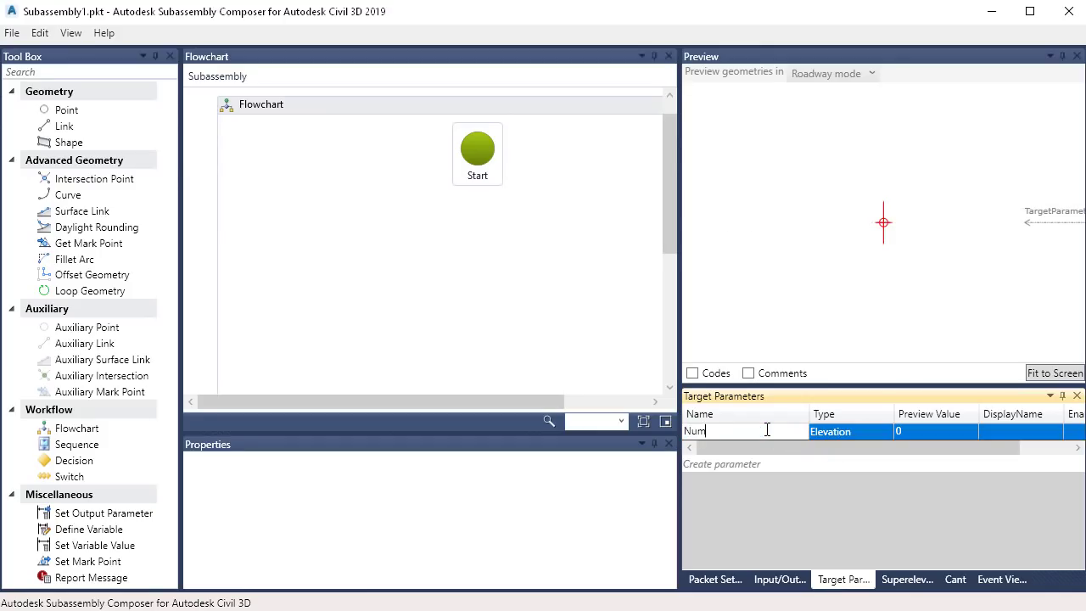
text(ericControlLine)
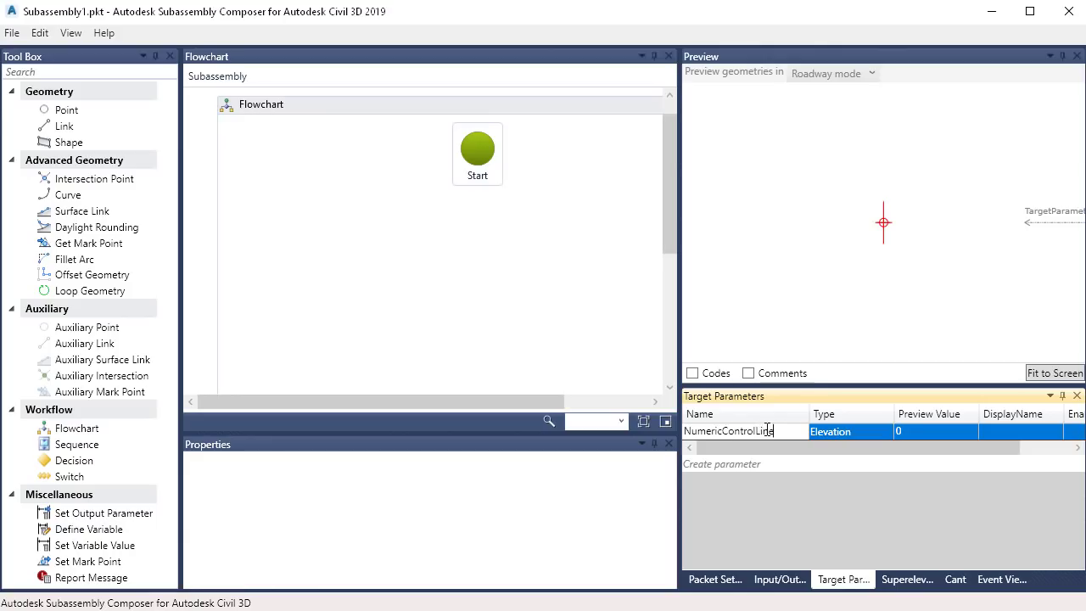
click(1008, 432)
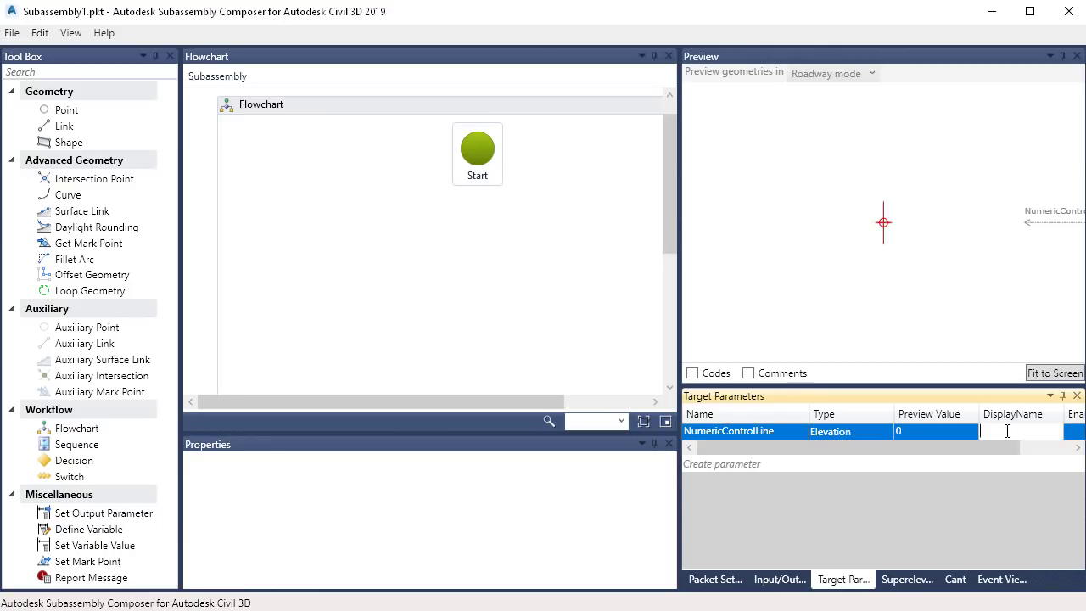
text(NCL)
key(Return)
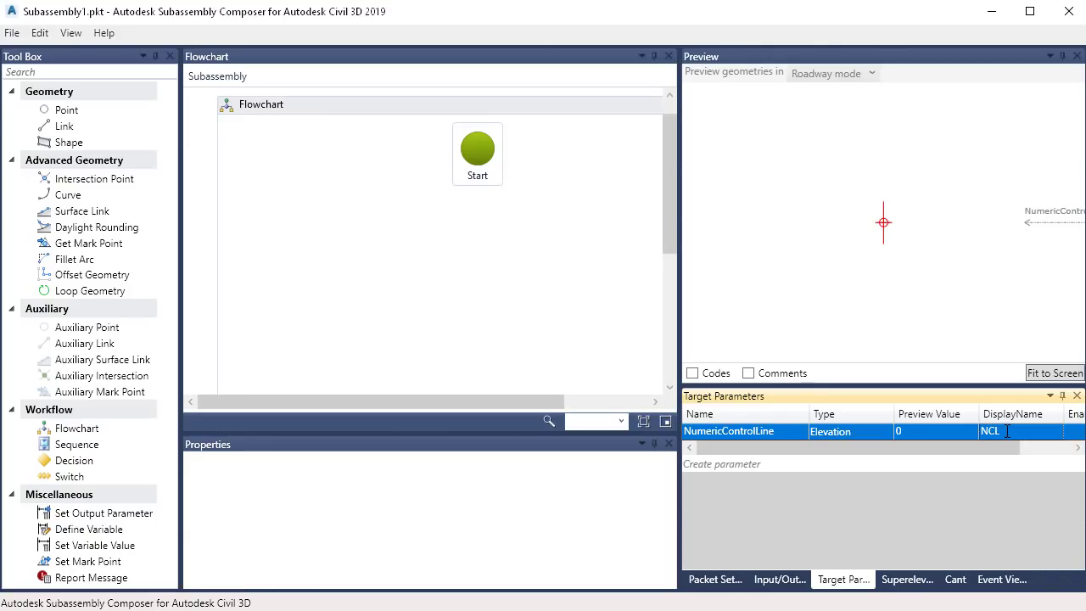
Set the Side input parameter's default value to Right.
click(779, 580)
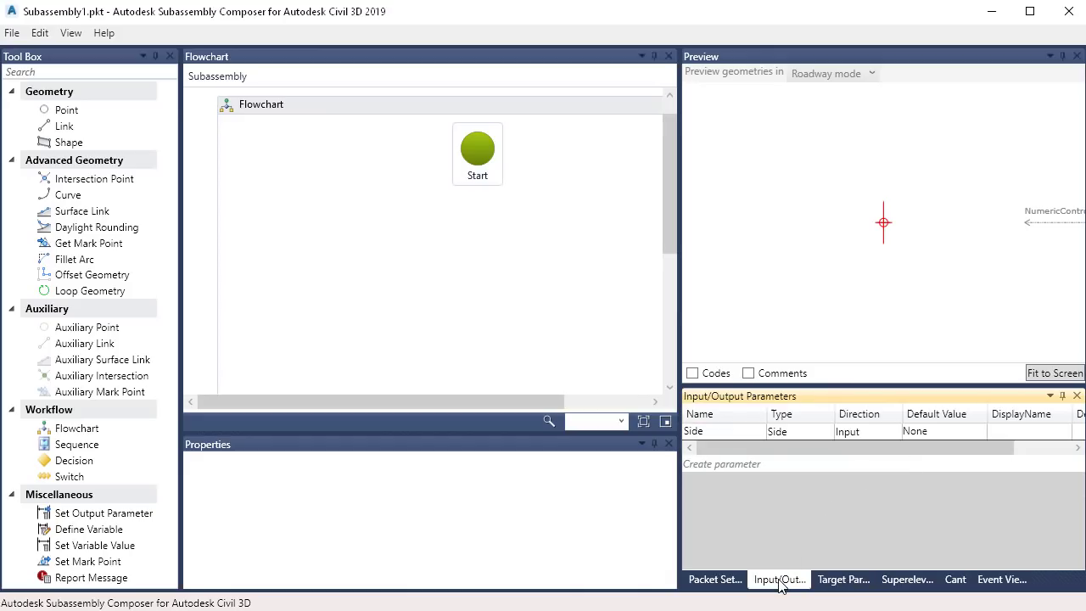
click(917, 434)
click(920, 434)
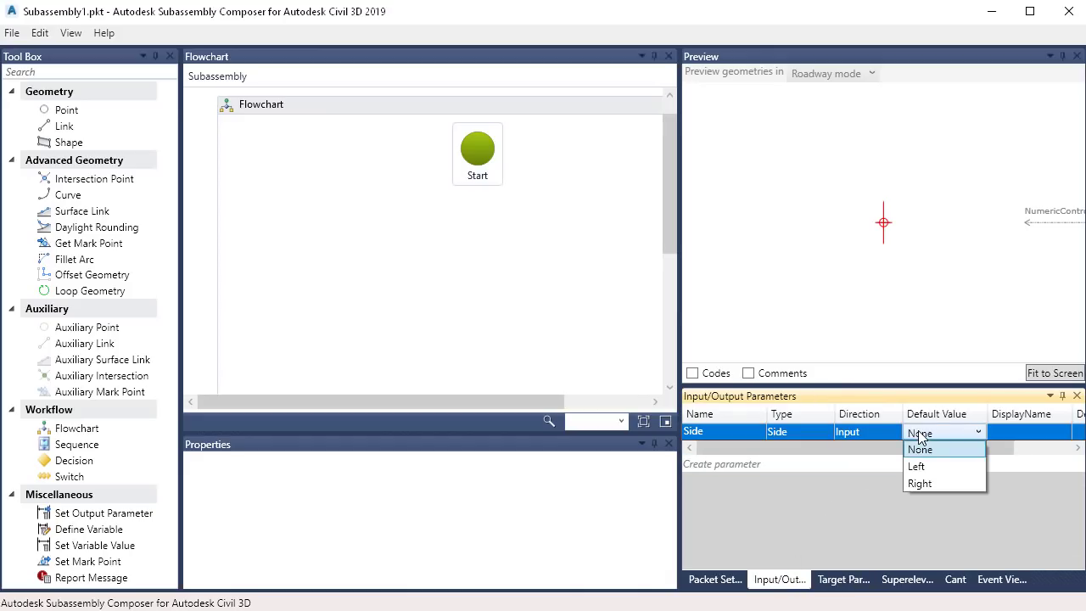
click(917, 483)
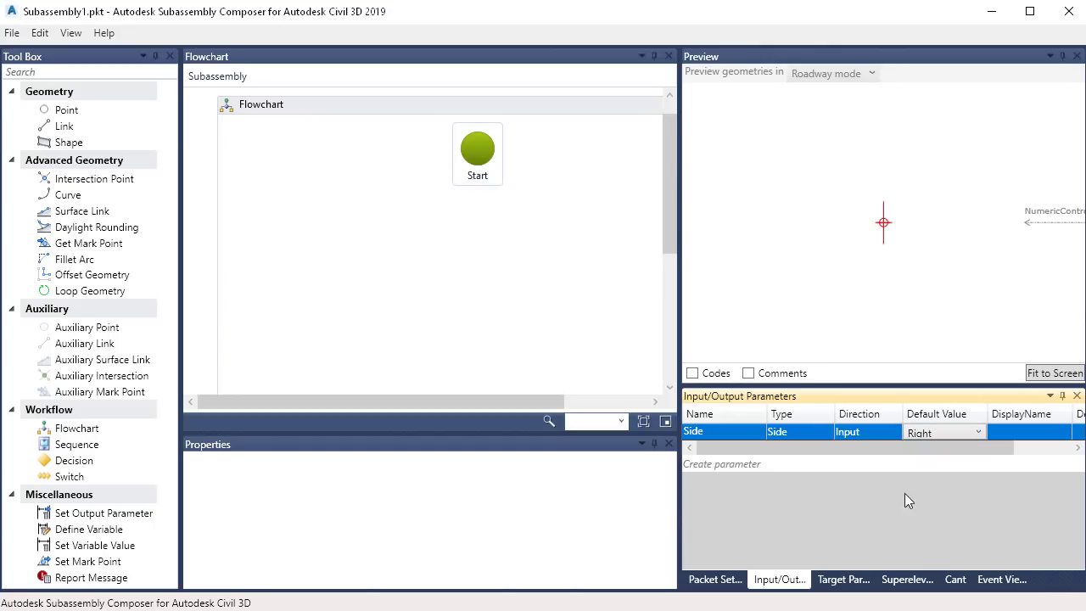
Add a new parameter with direction Output and name it OutputParameter.
click(748, 464)
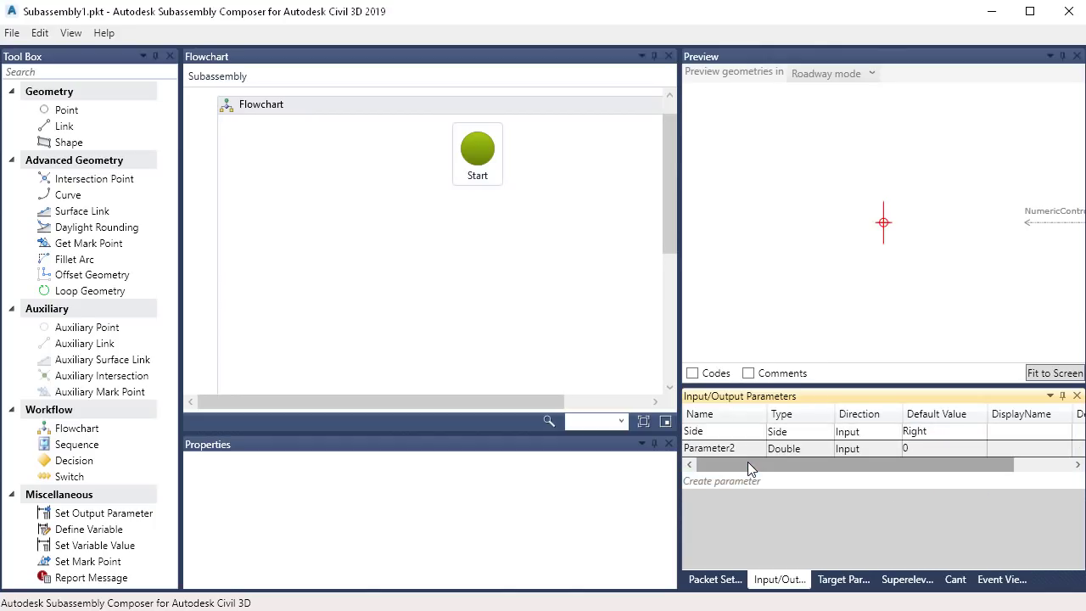
click(844, 453)
click(844, 452)
click(845, 480)
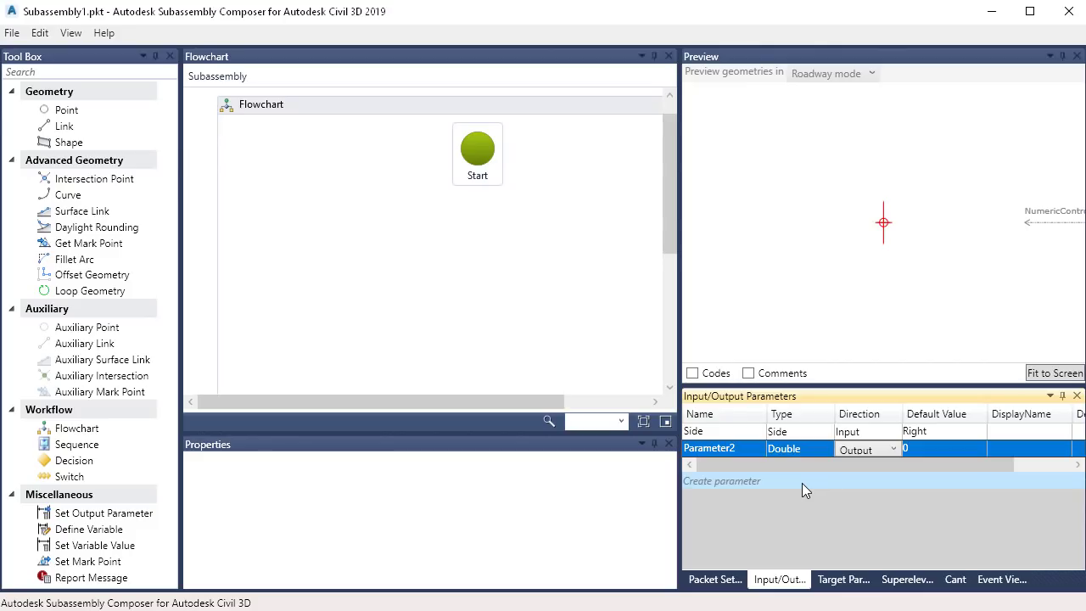
click(735, 449)
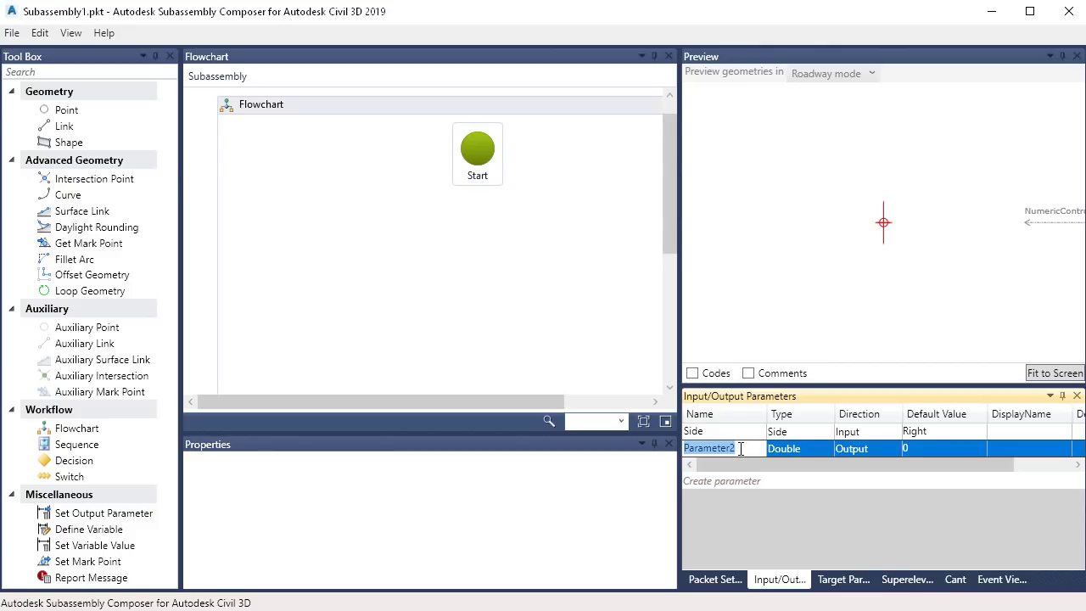
text(OutputParam)
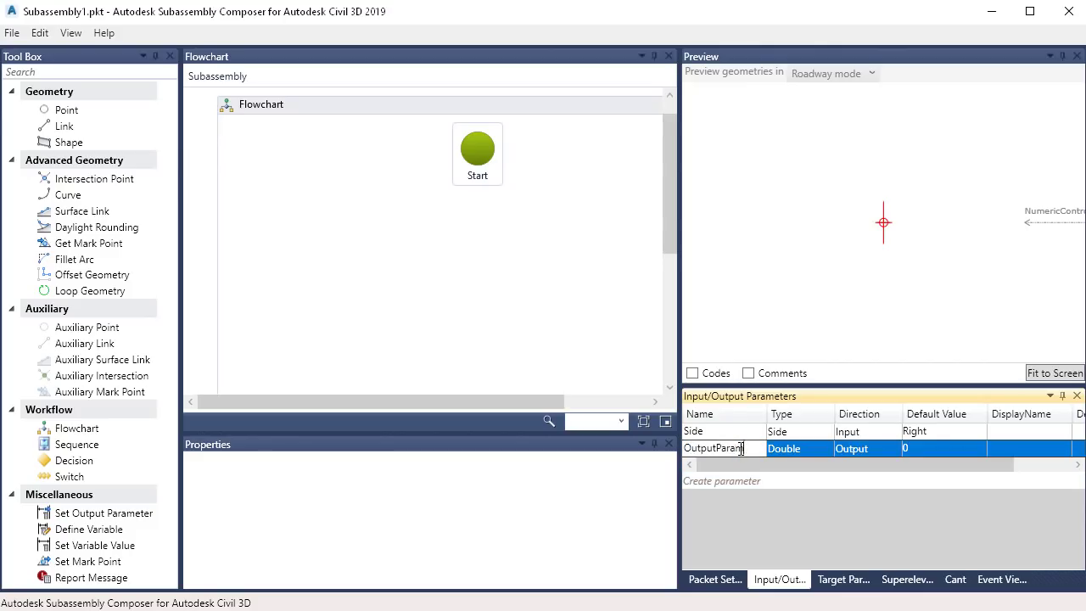
text(eter)
key(Return)
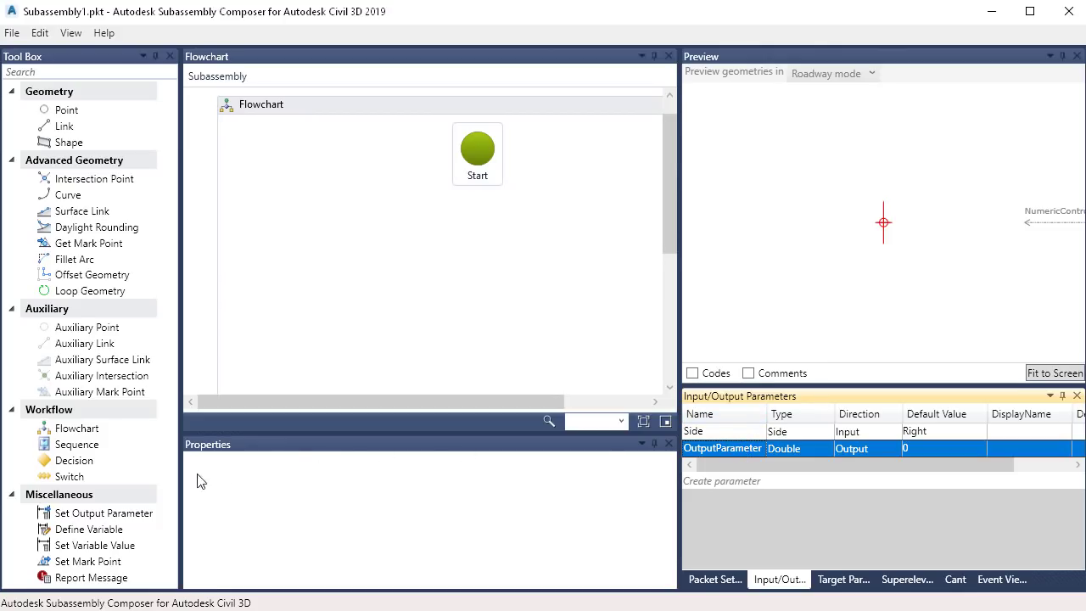
Add a Set Output Parameter step under Start that assigns OutputParameter.
drag(142, 510, 480, 231)
click(453, 475)
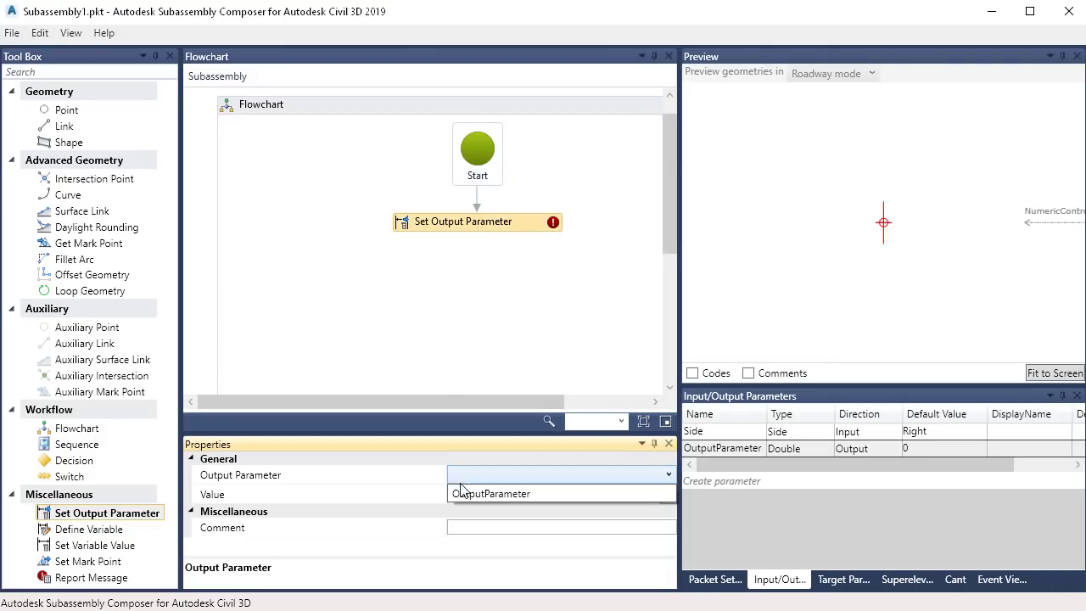
click(465, 493)
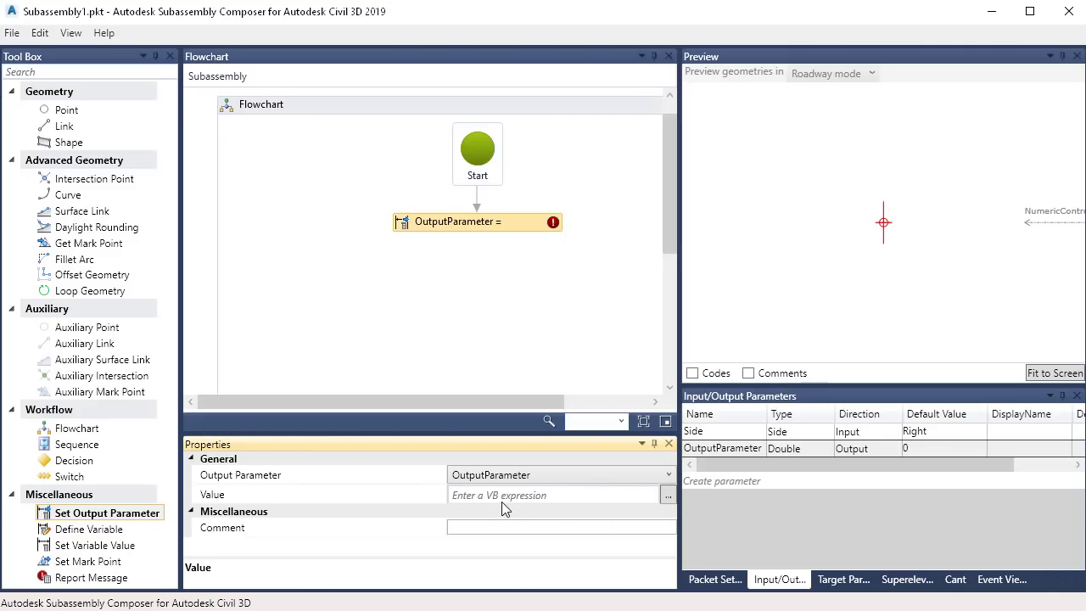
click(102, 33)
Look up the Elevation Target Class page under Entering or Calculating Property Data > API Functions in the online help.
click(123, 54)
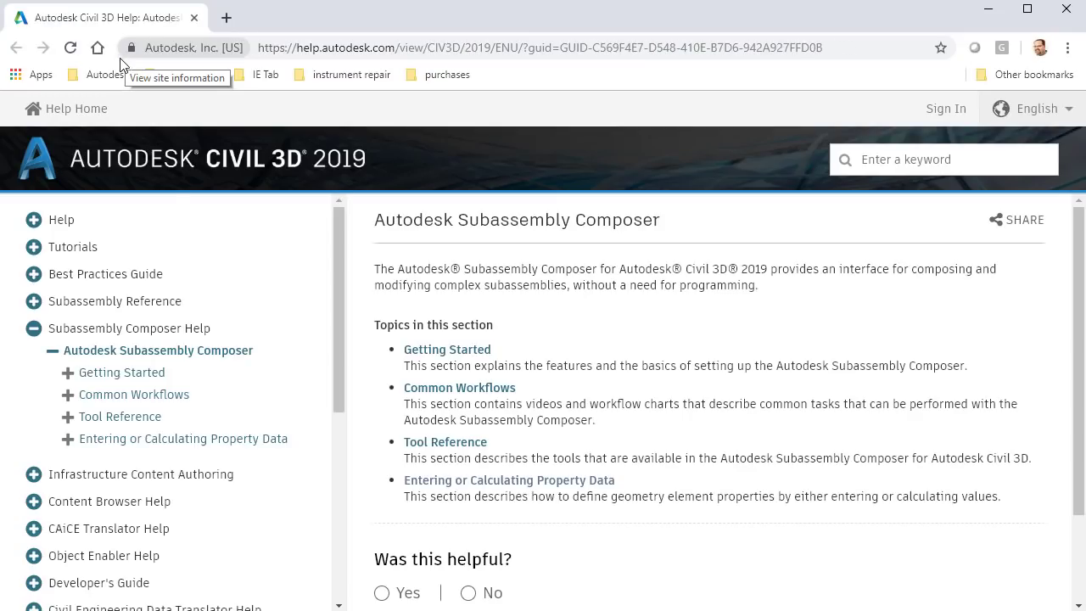
click(427, 485)
click(443, 412)
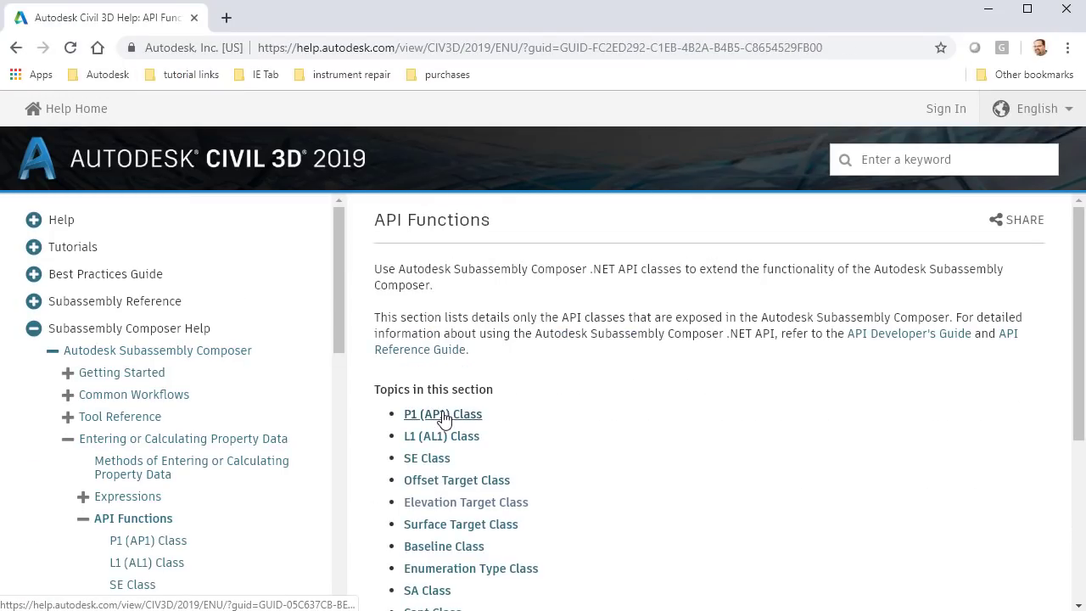
click(443, 502)
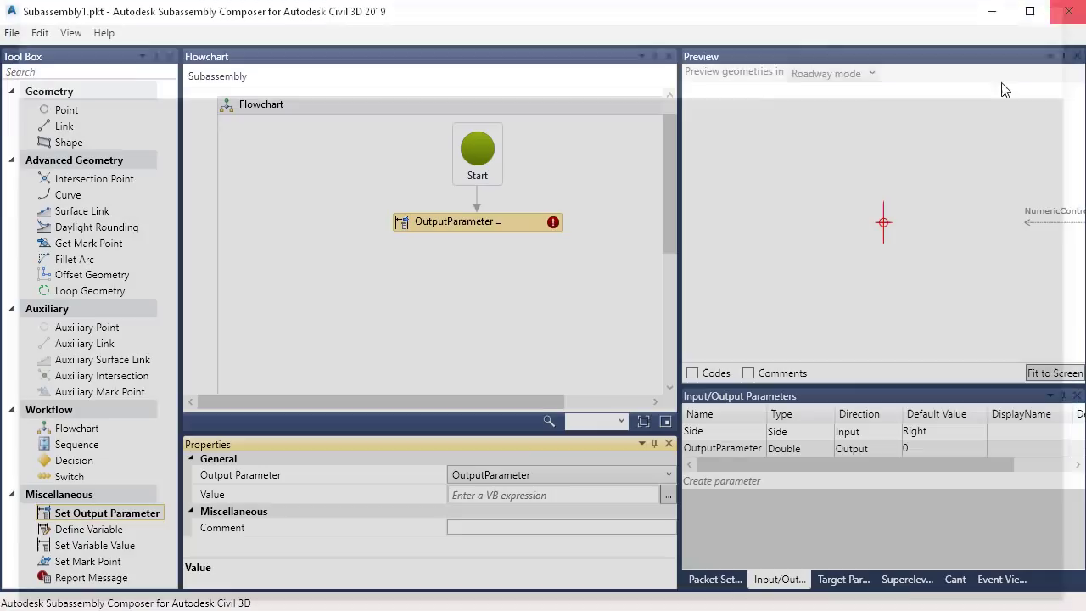
Set the output step's value to NumericControlLine.Elevation.
click(1066, 9)
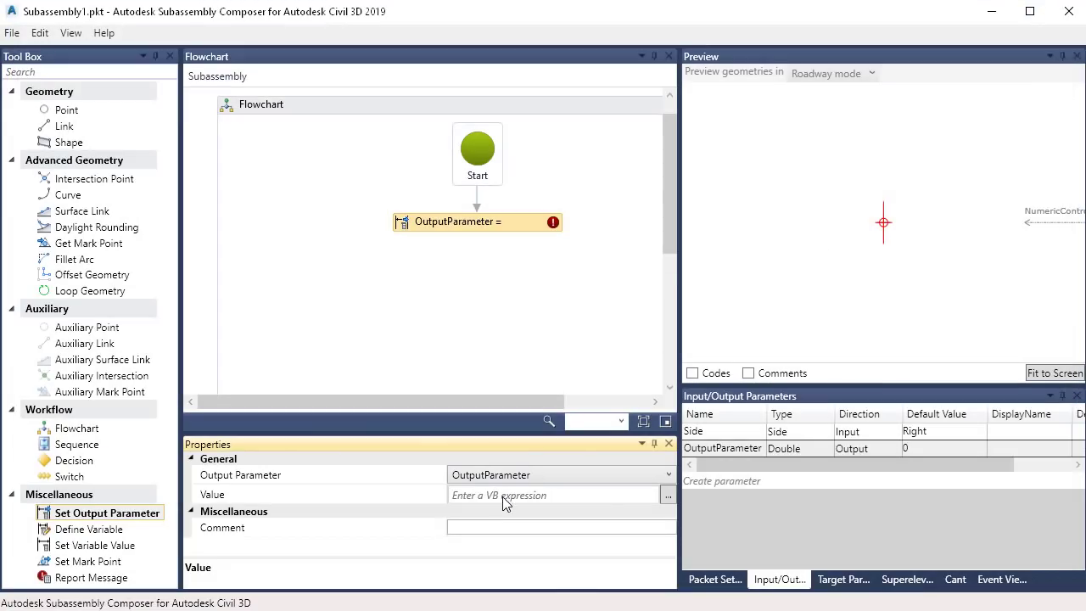
click(504, 495)
text(Nume)
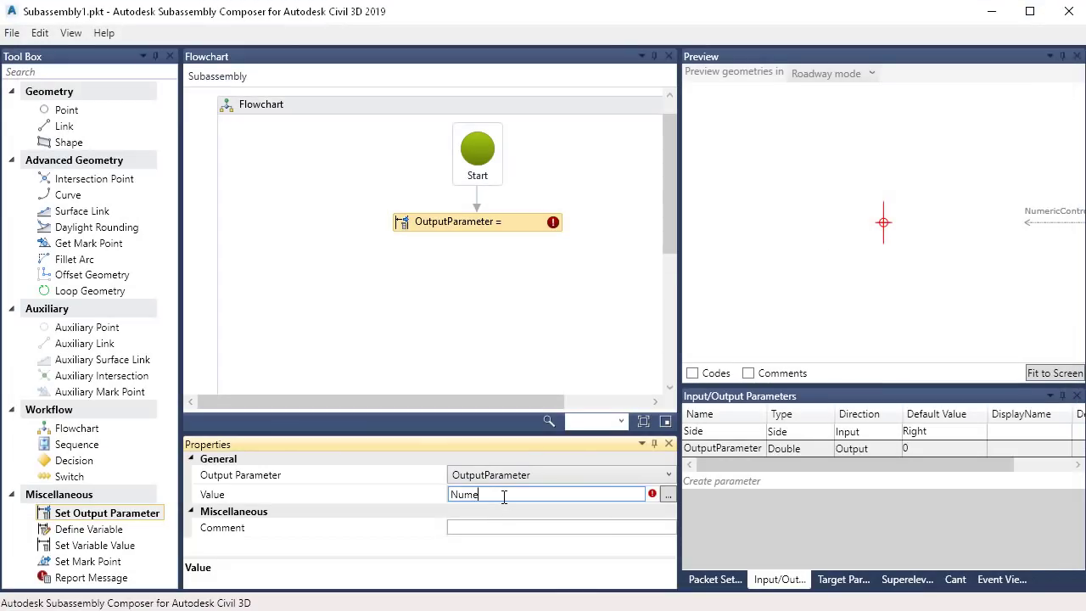
text(ricControlLine.Elevation)
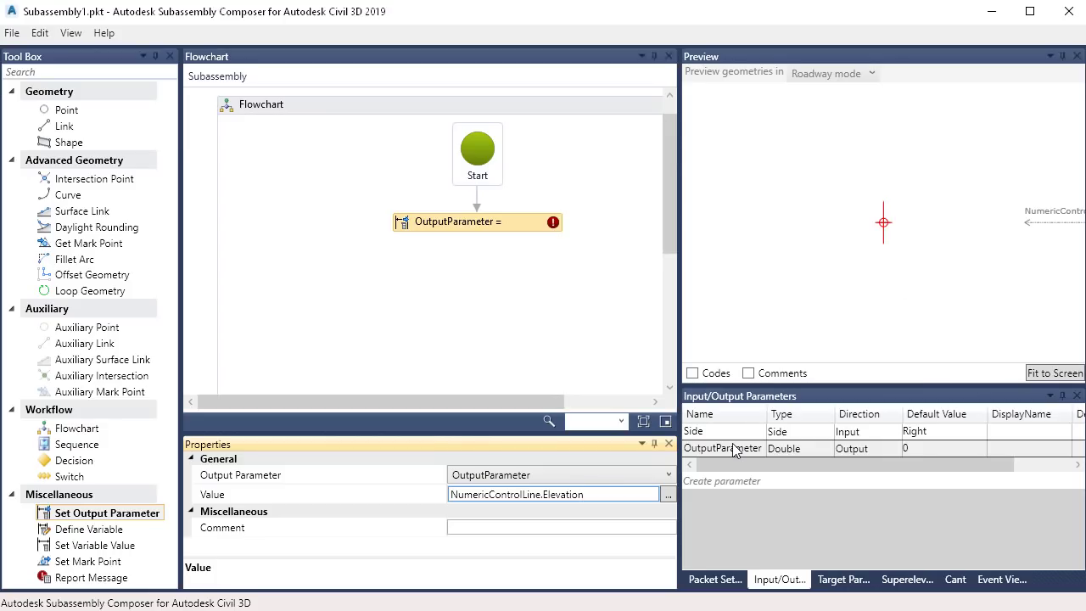
click(600, 526)
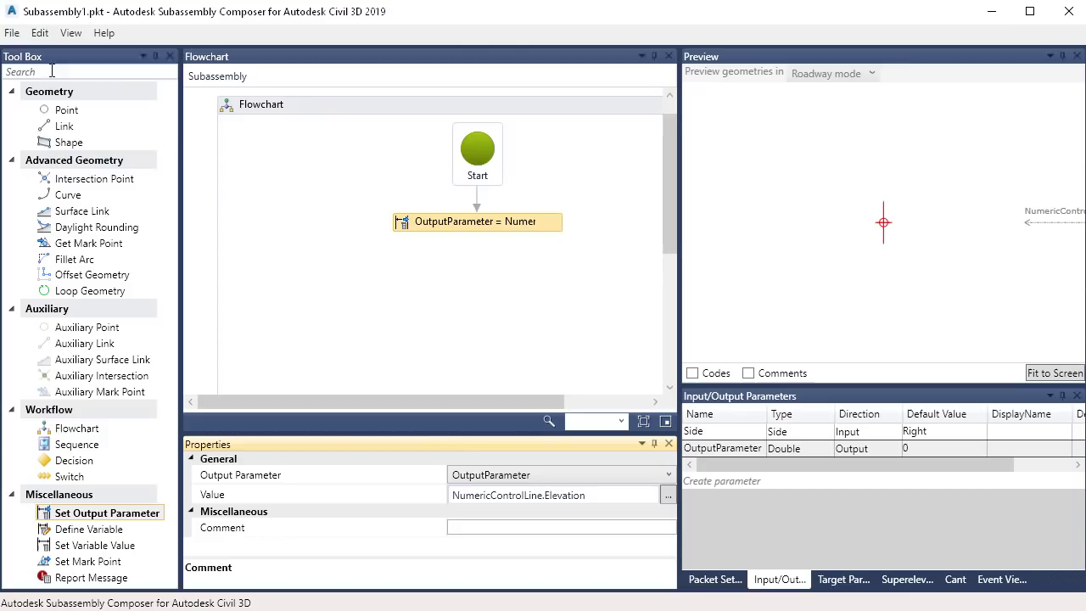
Save the subassembly under the new name NumberGenerator.
click(12, 32)
click(40, 110)
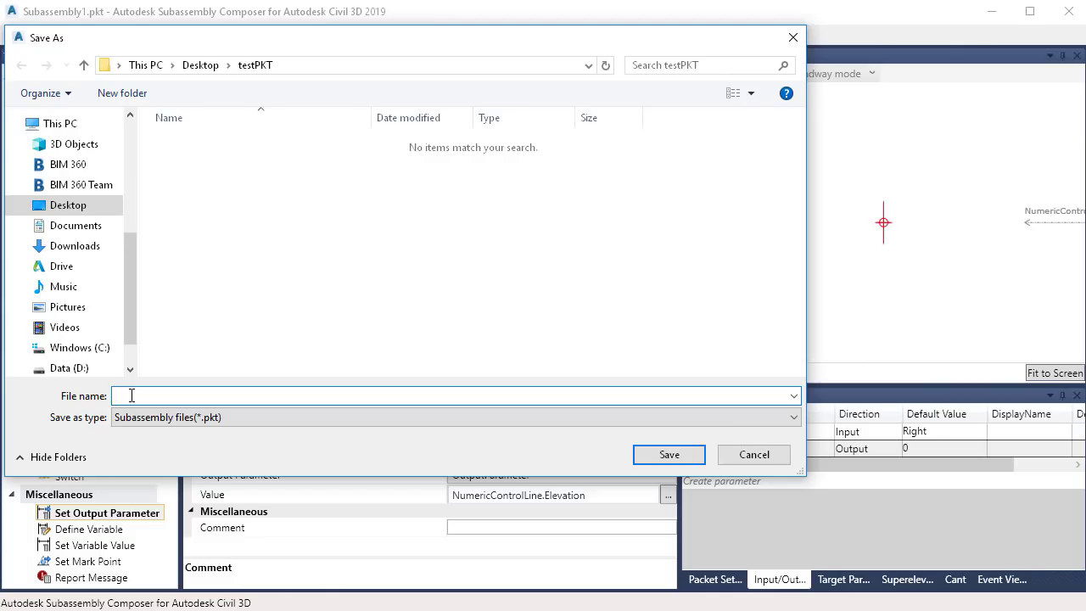
text(NumberGenerator)
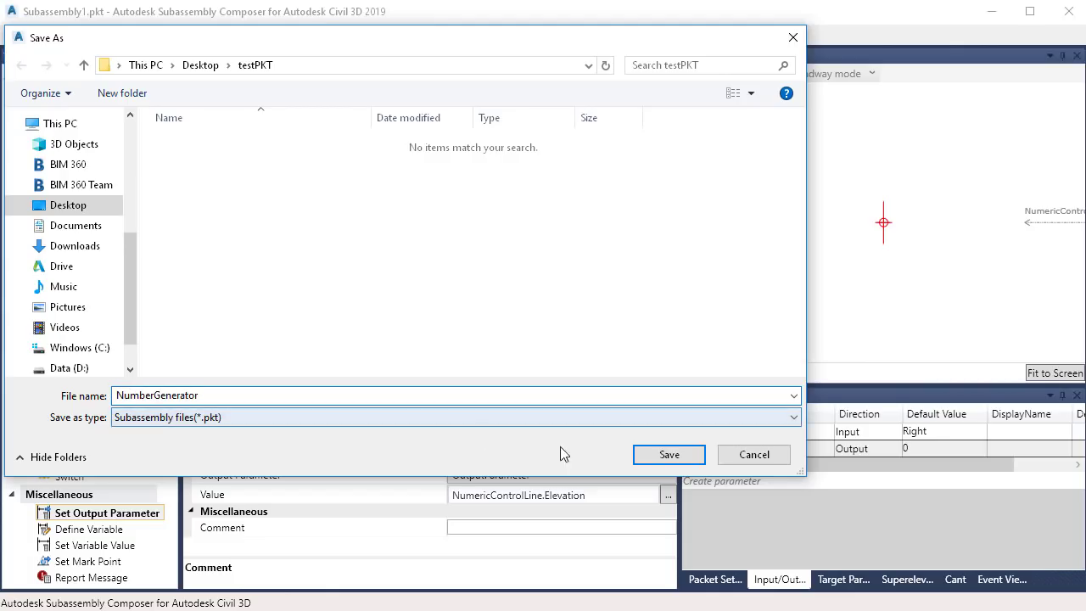
click(645, 453)
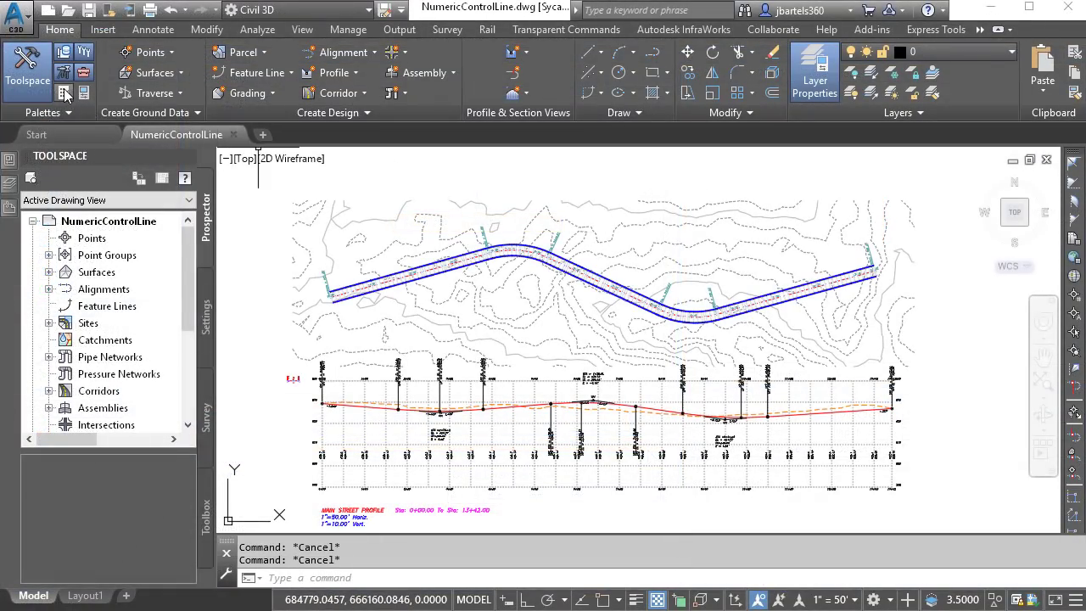
Create a new tool palette named MYCustom.
click(65, 95)
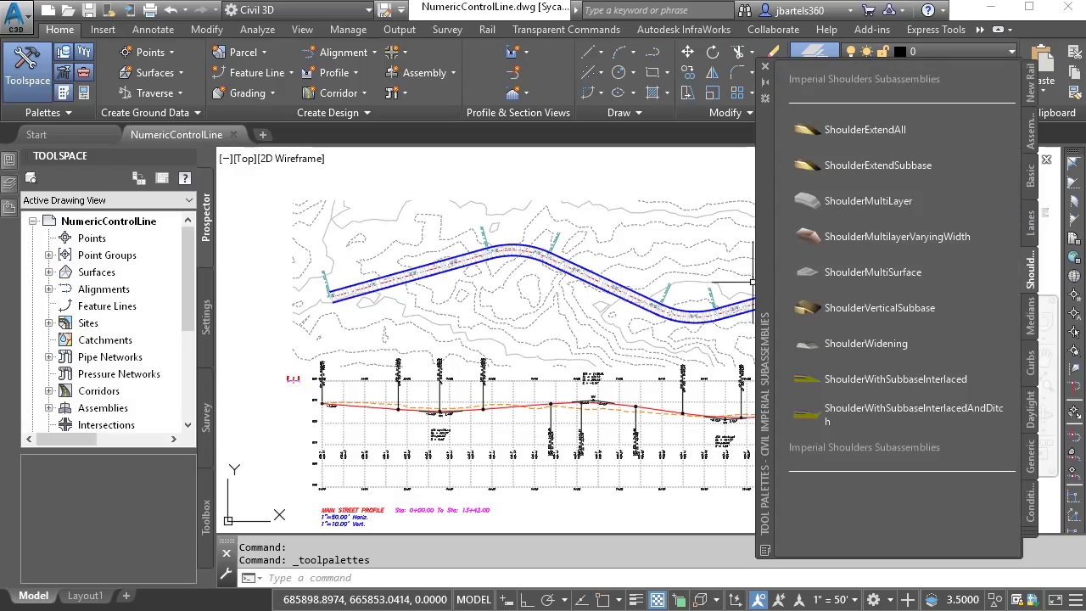
right_click(1027, 261)
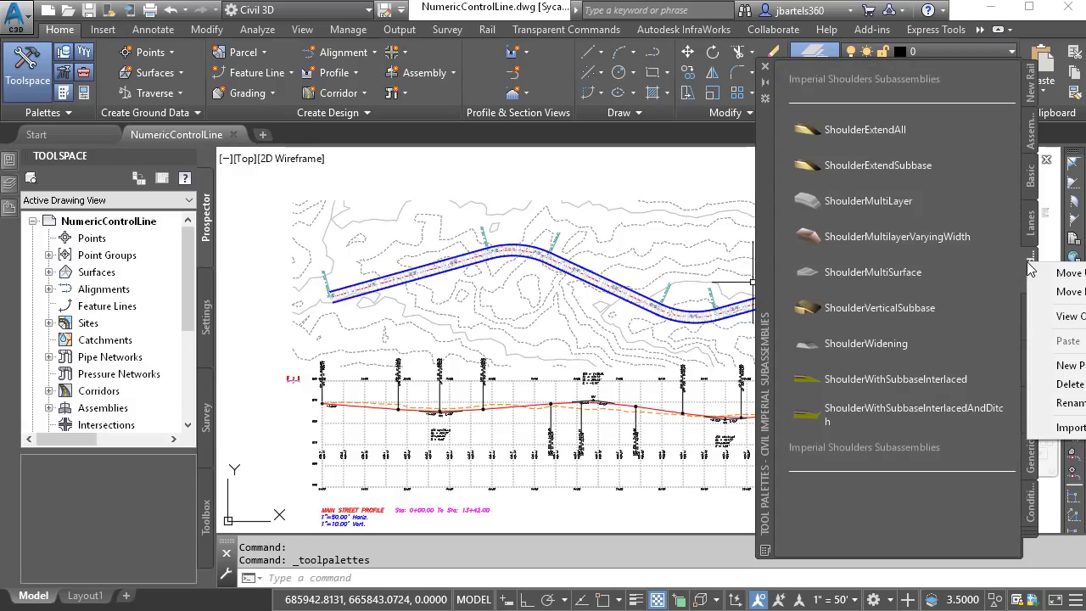
click(1056, 366)
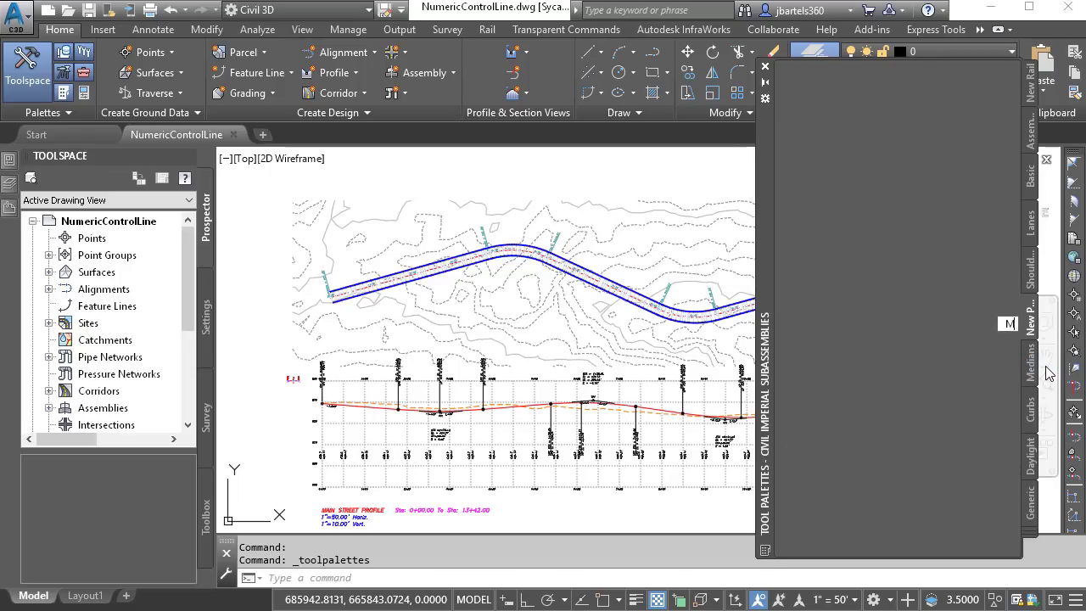
text(Custom)
key(Return)
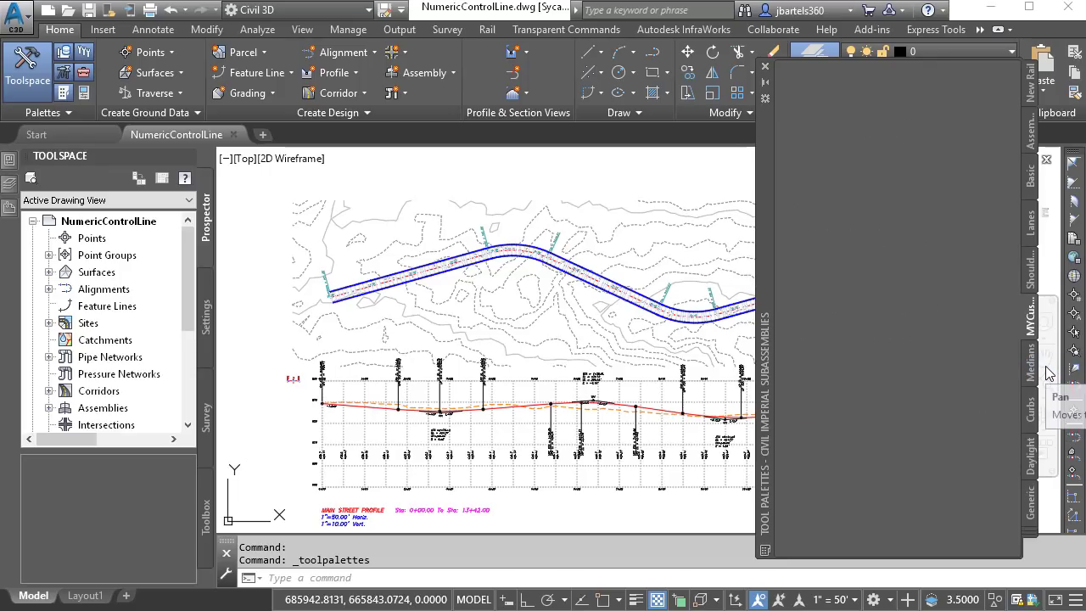
Import the NumberGenerator.pkt subassembly into the MYCustom palette.
right_click(1027, 338)
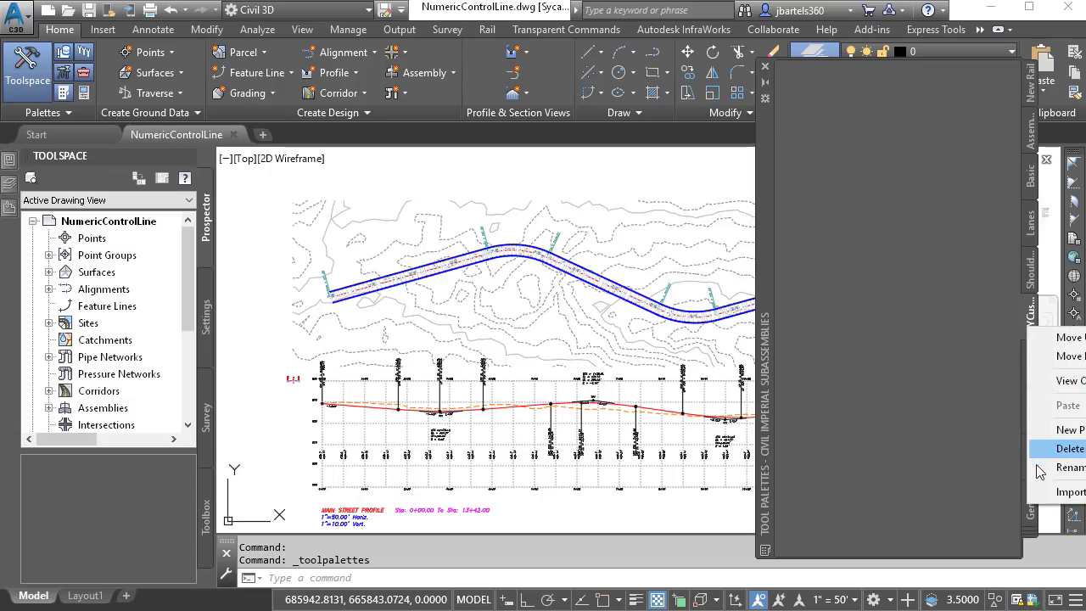
click(1052, 493)
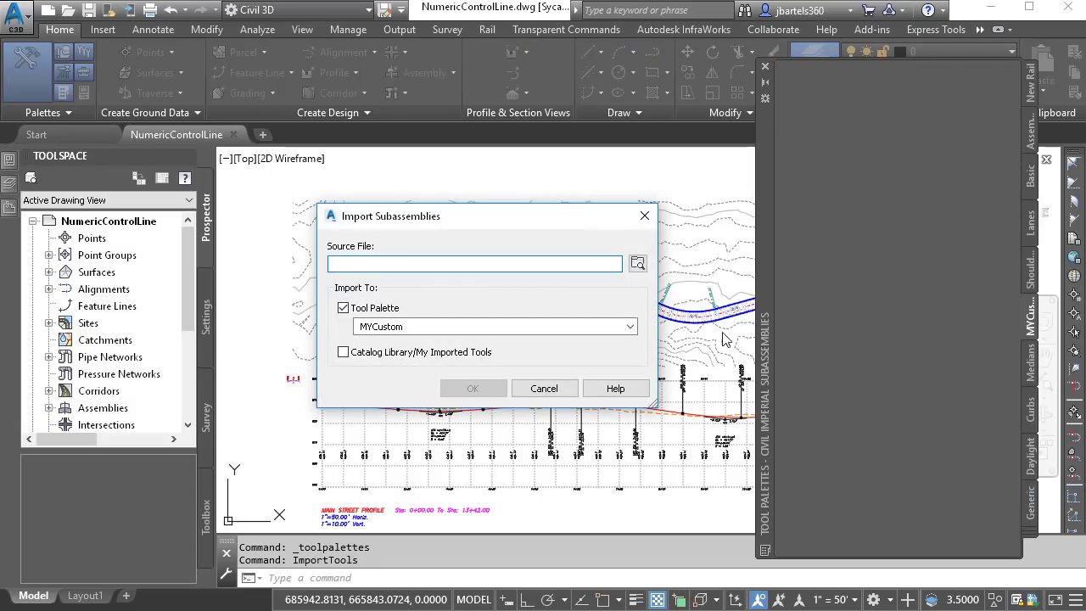
click(638, 265)
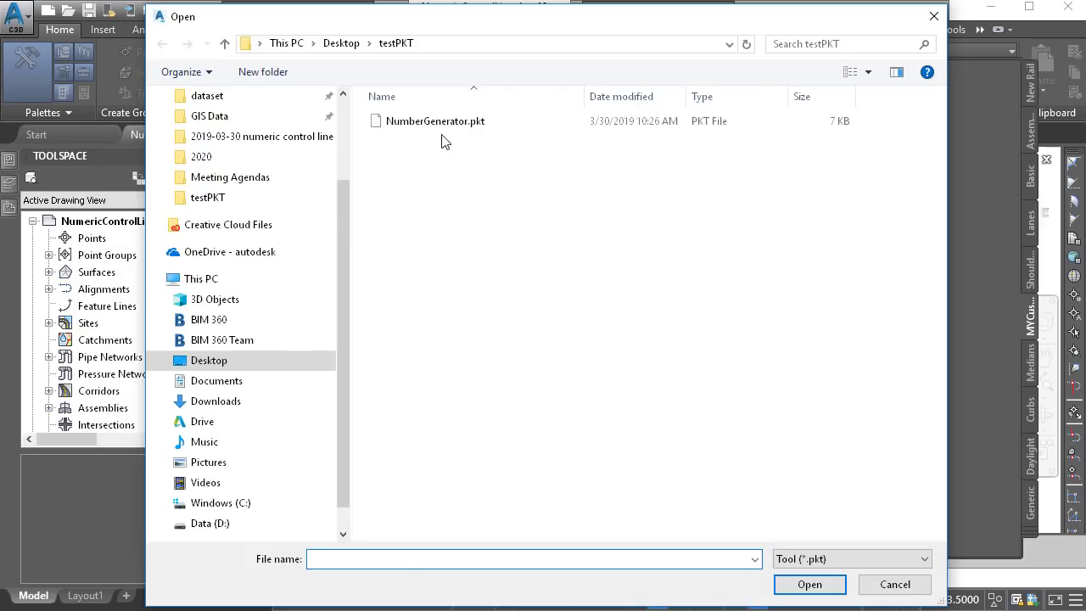
click(438, 123)
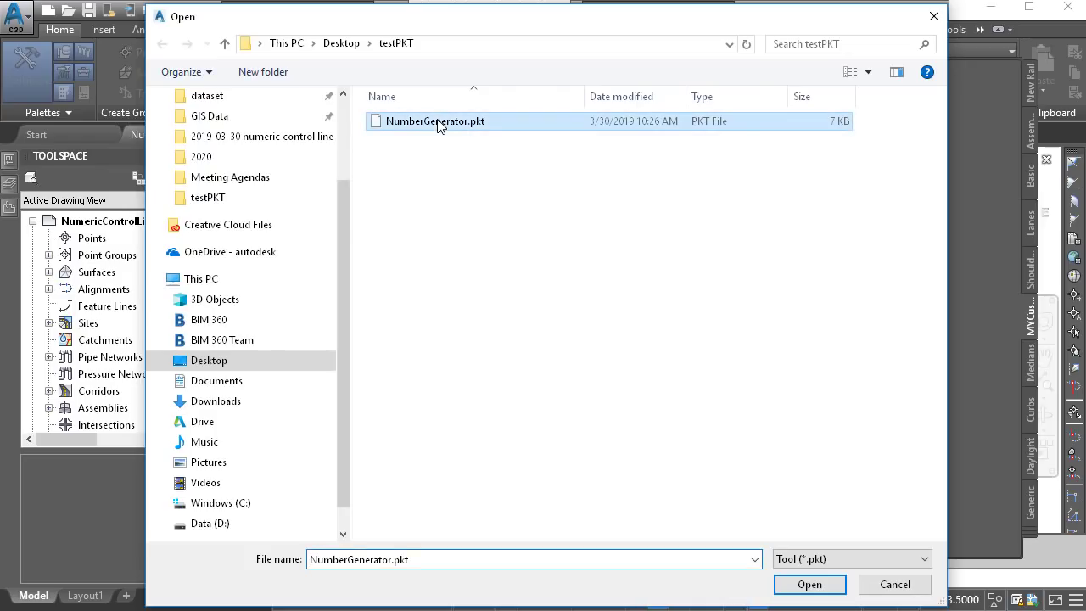
click(809, 583)
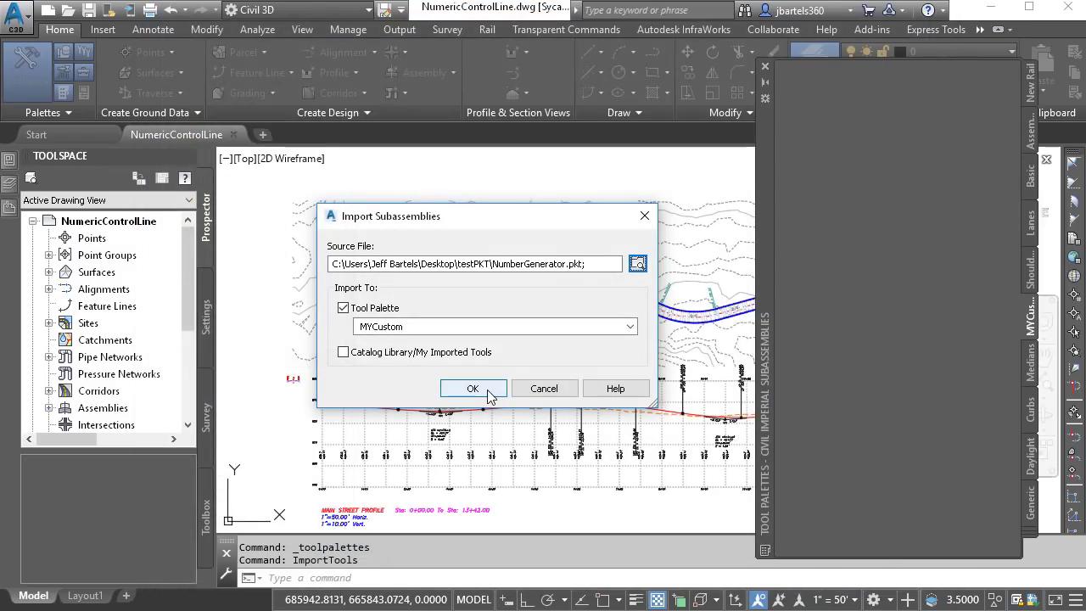
click(472, 388)
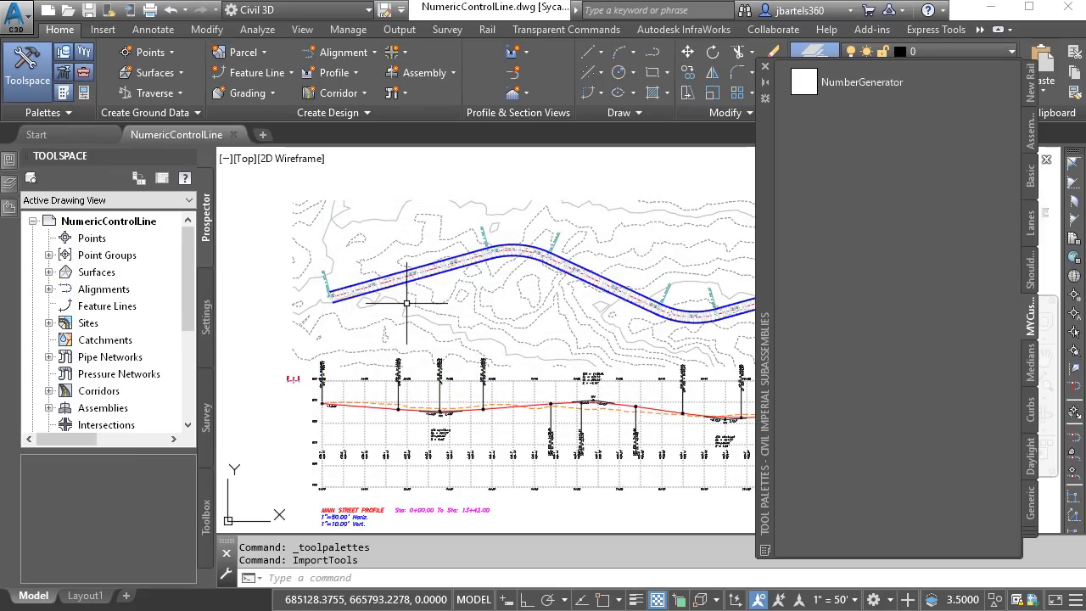
Zoom and pan from the alignment past the Main Street profile to the assembly's right curb.
scroll(400, 288, up, 5)
middle_drag(403, 277, 384, 362)
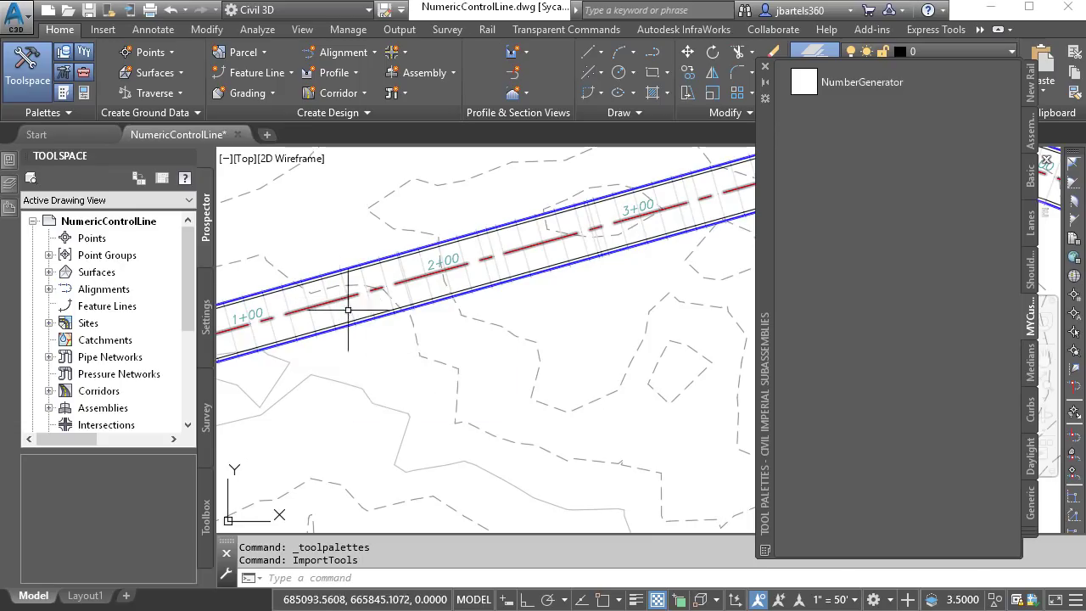
scroll(374, 340, down, 3)
middle_drag(383, 364, 387, 311)
scroll(388, 308, up, 4)
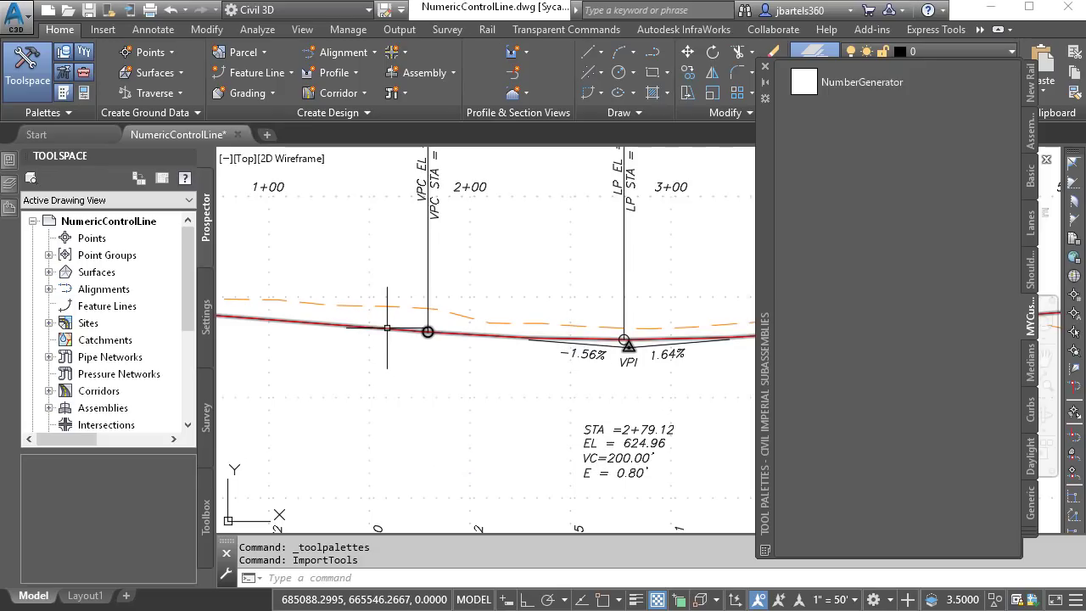
middle_drag(399, 339, 718, 417)
mouse_move(253, 302)
middle_down()
mouse_move(437, 335)
mouse_move(509, 400)
middle_up()
scroll(429, 329, up, 8)
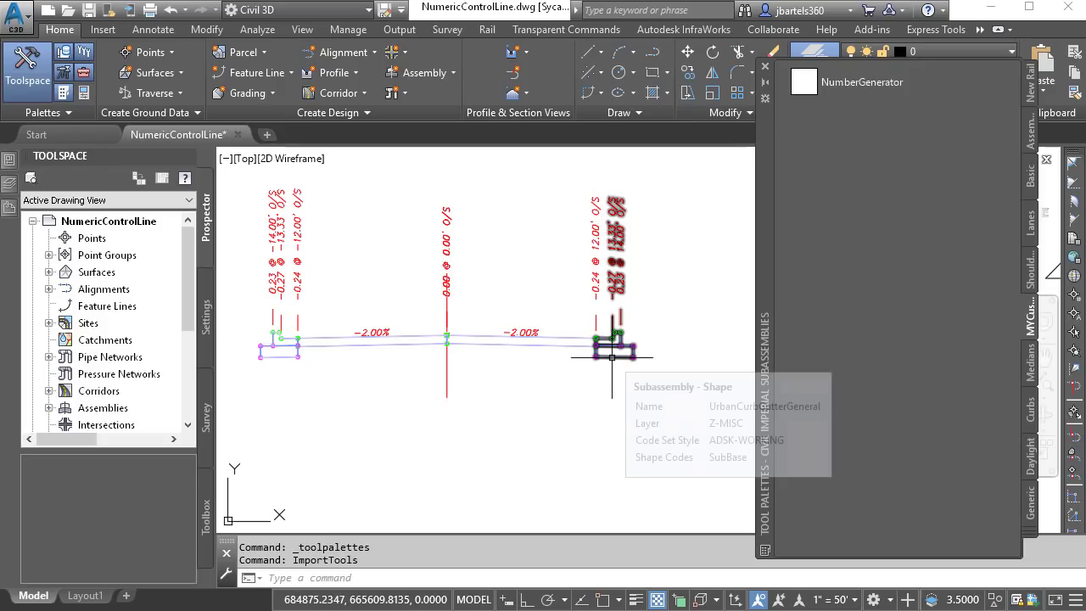
scroll(577, 387, down, 6)
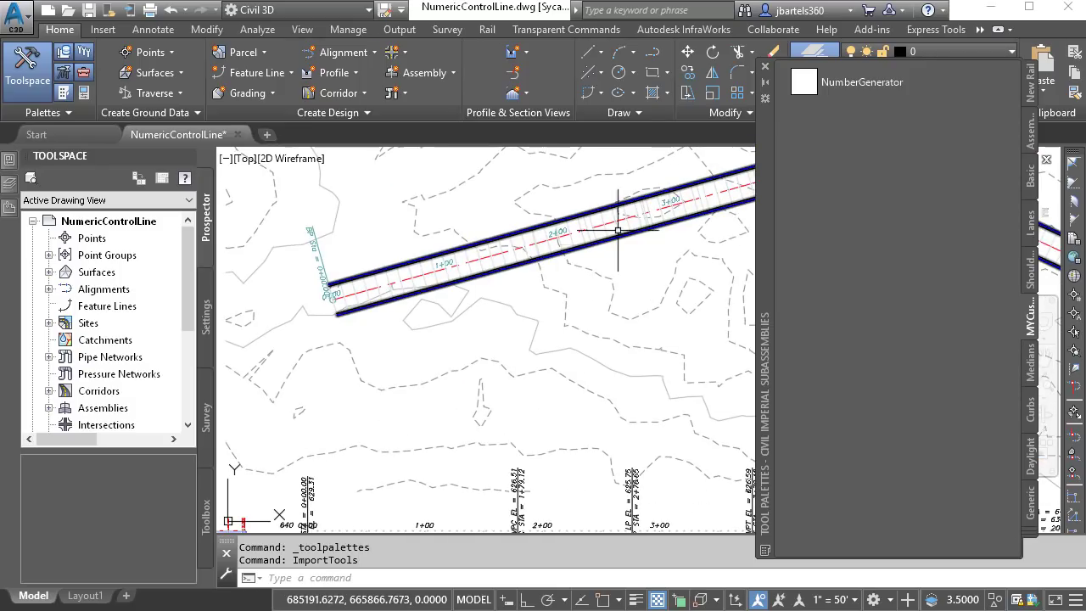
mouse_move(383, 456)
middle_down()
mouse_move(584, 348)
mouse_move(592, 364)
mouse_move(554, 399)
middle_up()
scroll(571, 368, up, 8)
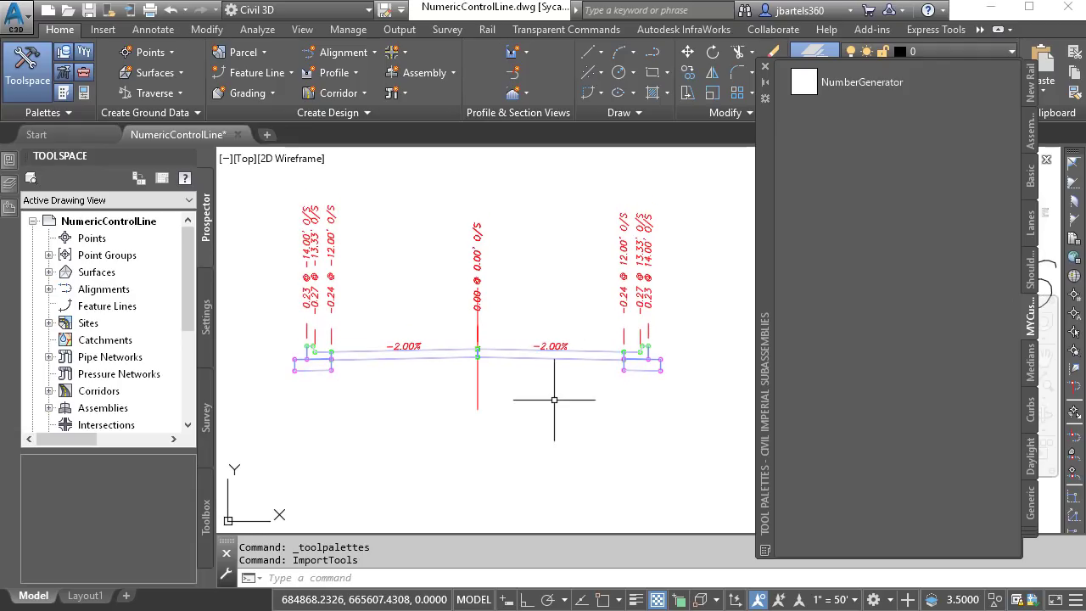
scroll(635, 381, up, 4)
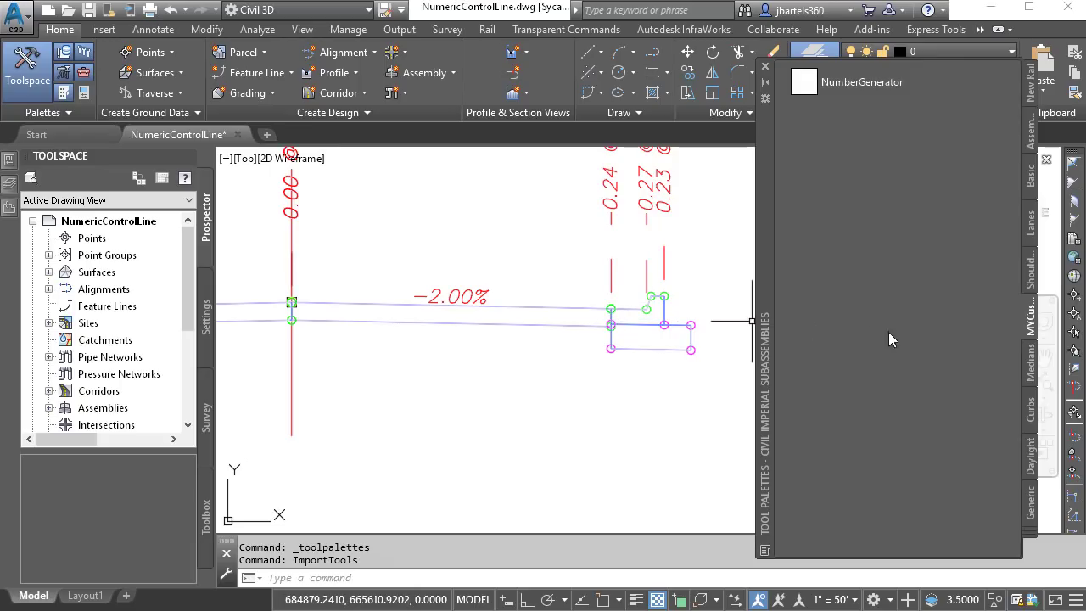
Open the UrbanCurbGutterGeneral help page from the Imperial Curbs palette and scroll to its parameters.
click(1029, 406)
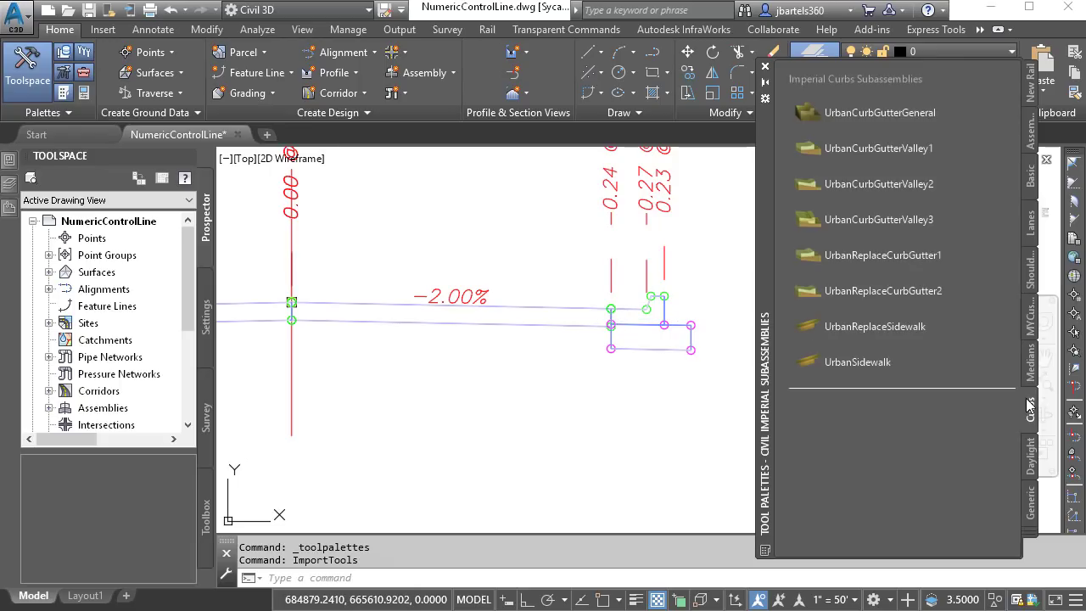
right_click(869, 112)
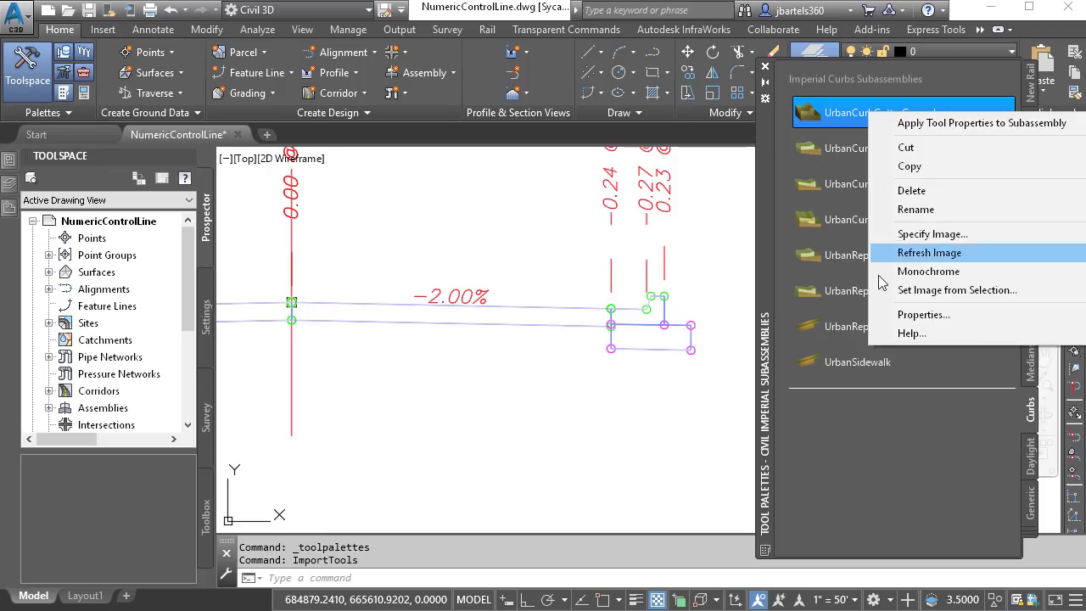
click(904, 334)
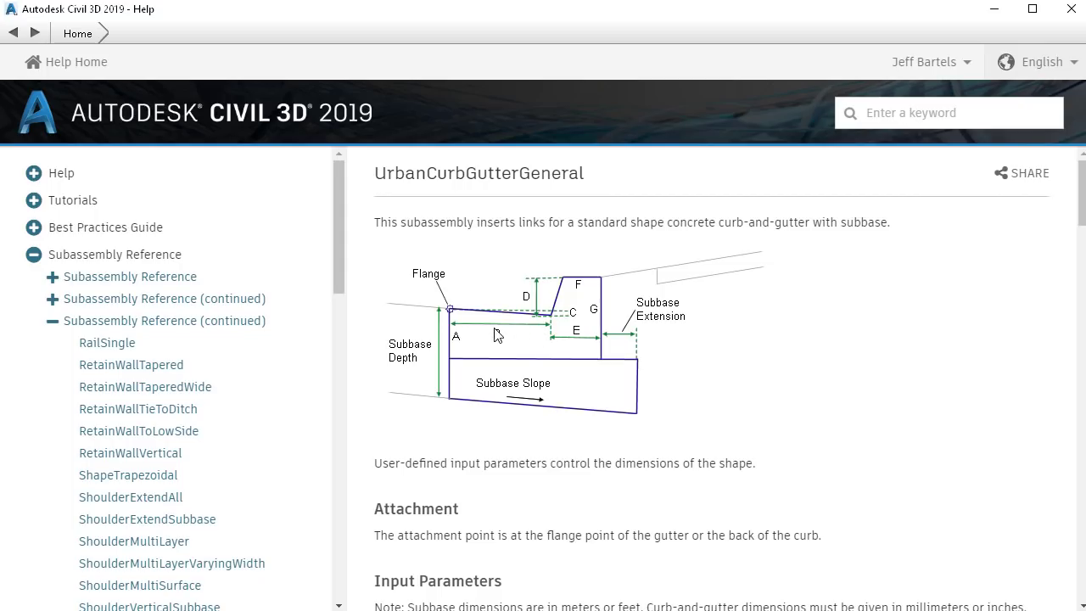
drag(1080, 225, 1075, 437)
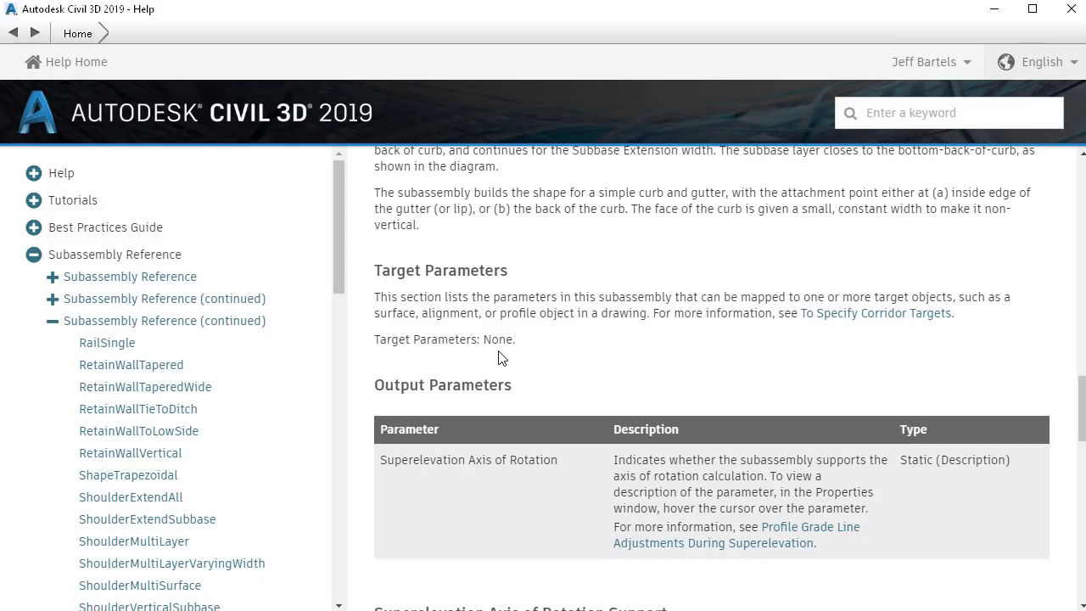
Change the right curb subassembly's Dimension B from 16.00" to 18.00" in Properties.
click(1070, 9)
scroll(636, 357, up, 1)
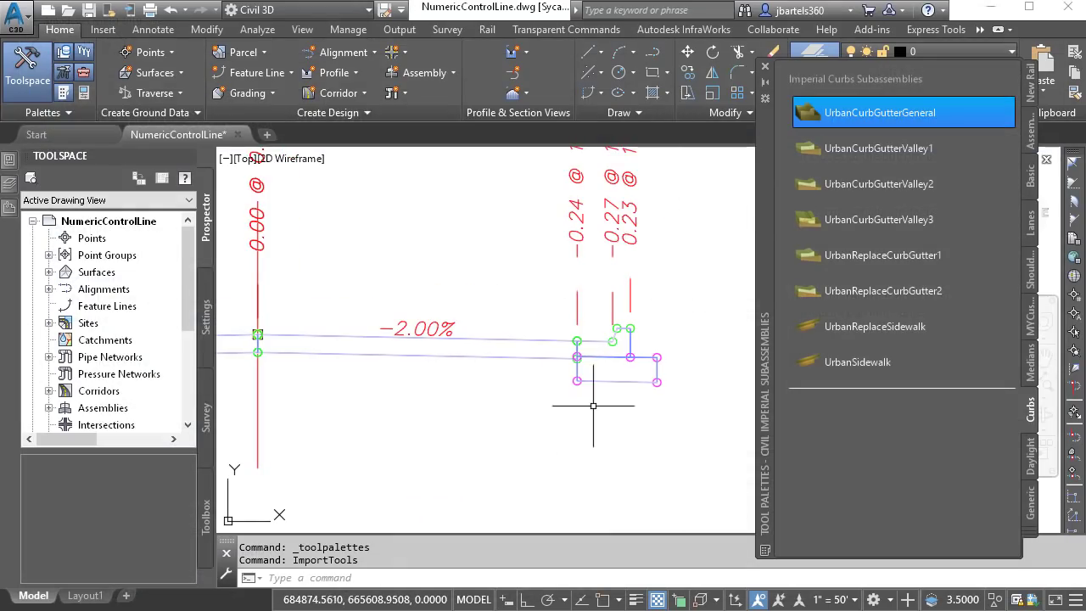
click(601, 382)
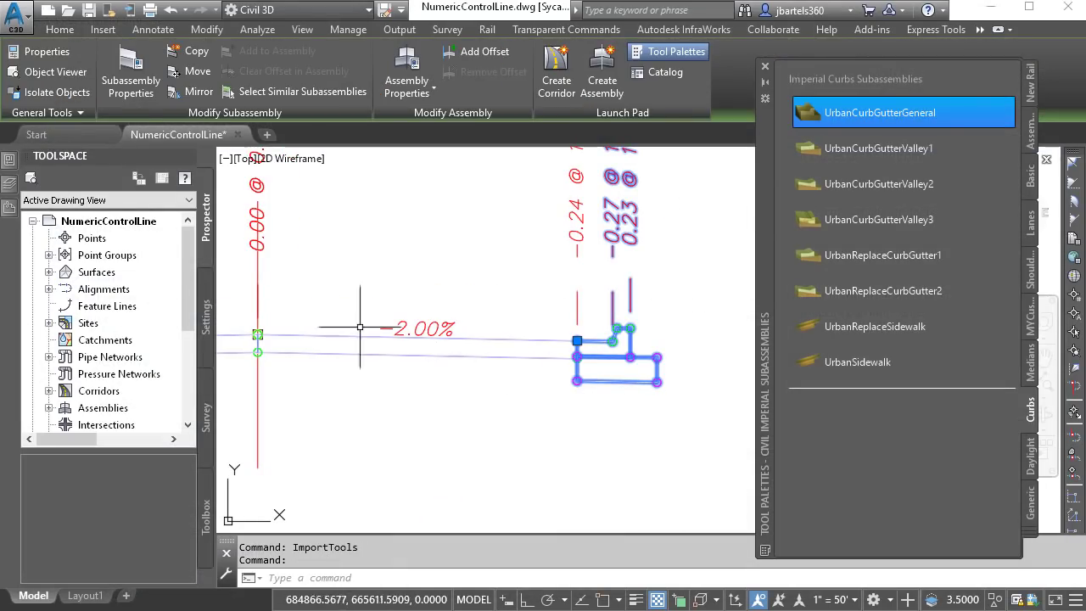
key(ctrl+1)
scroll(223, 384, down, 5)
click(255, 487)
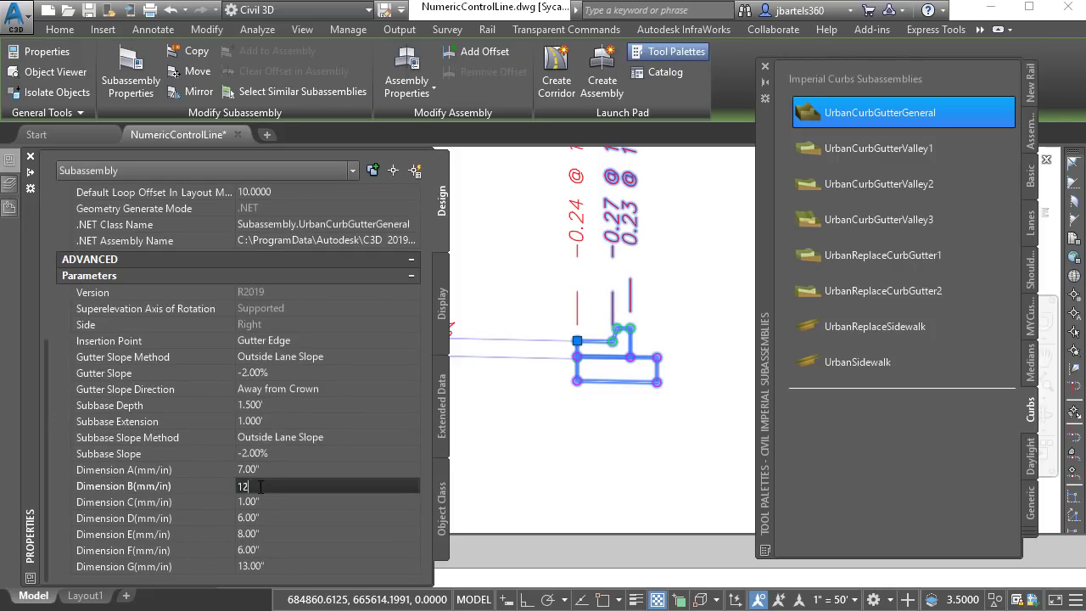
key(Return)
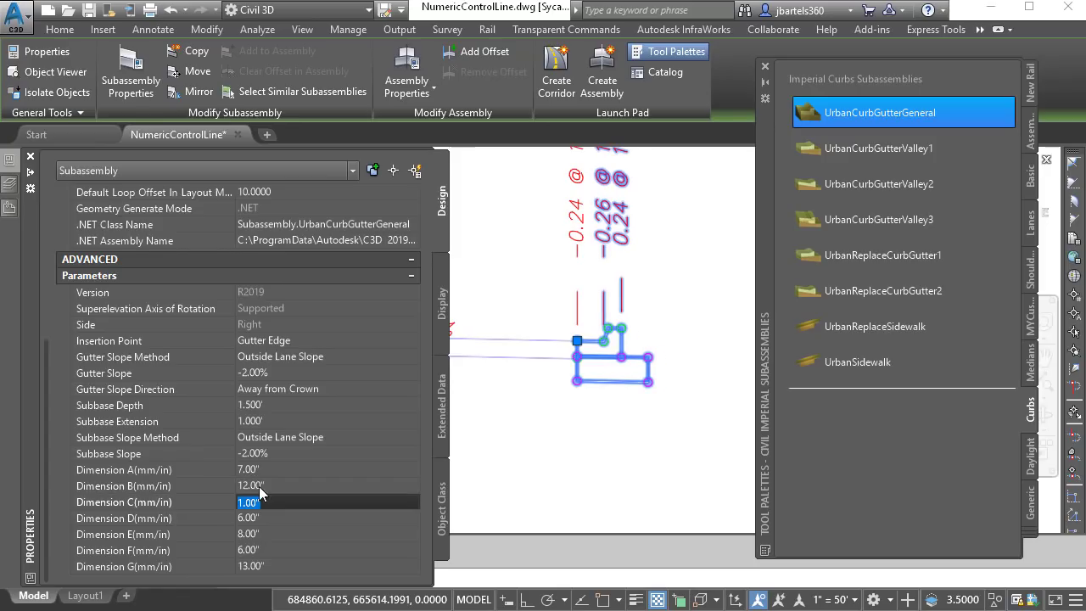
text(18)
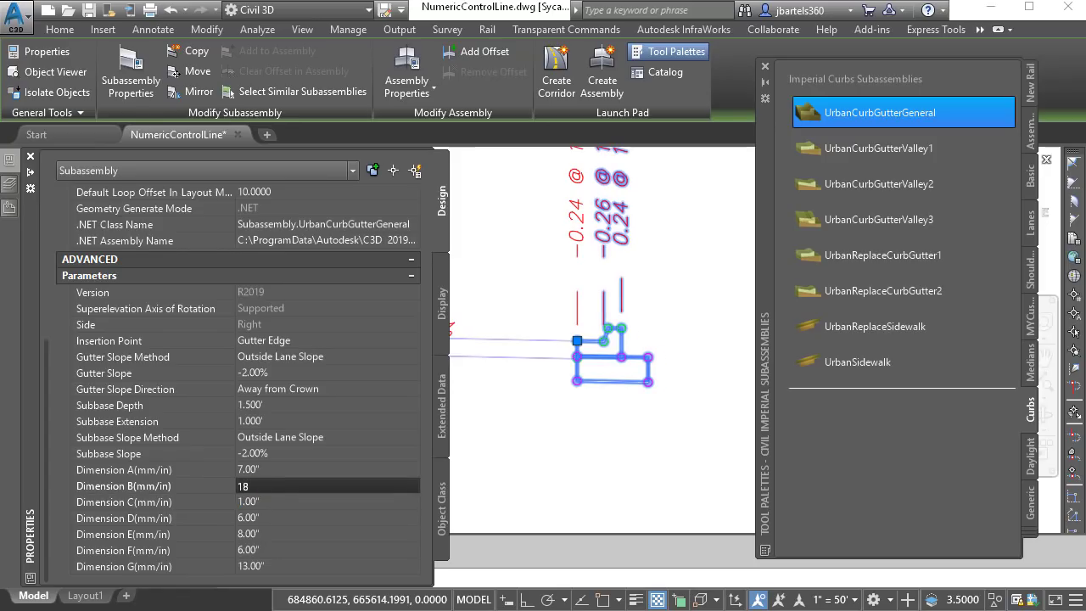
key(Tab)
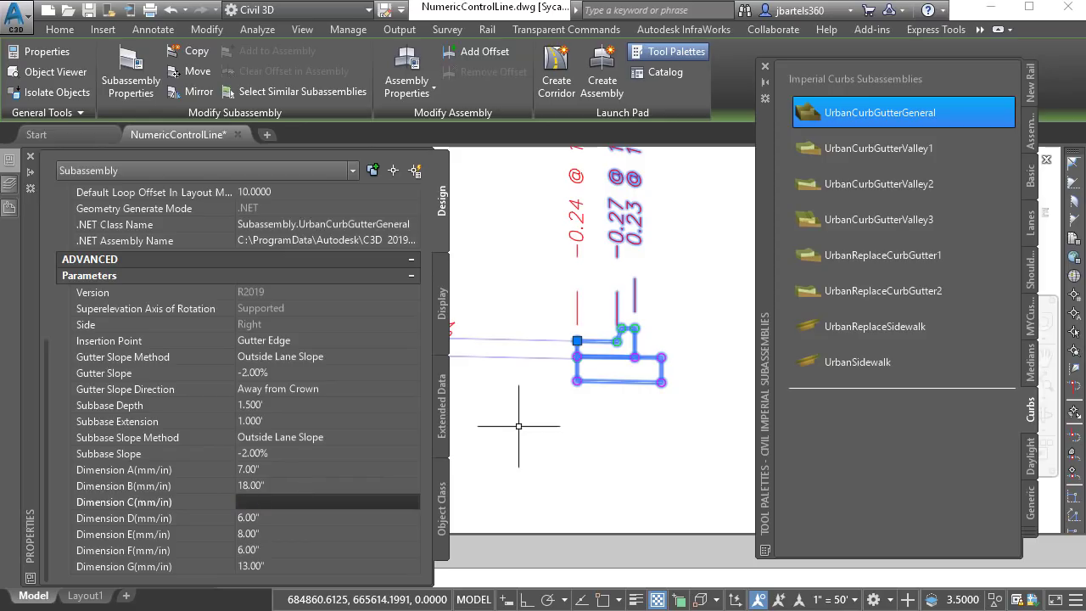
key(Escape)
key(Escape)
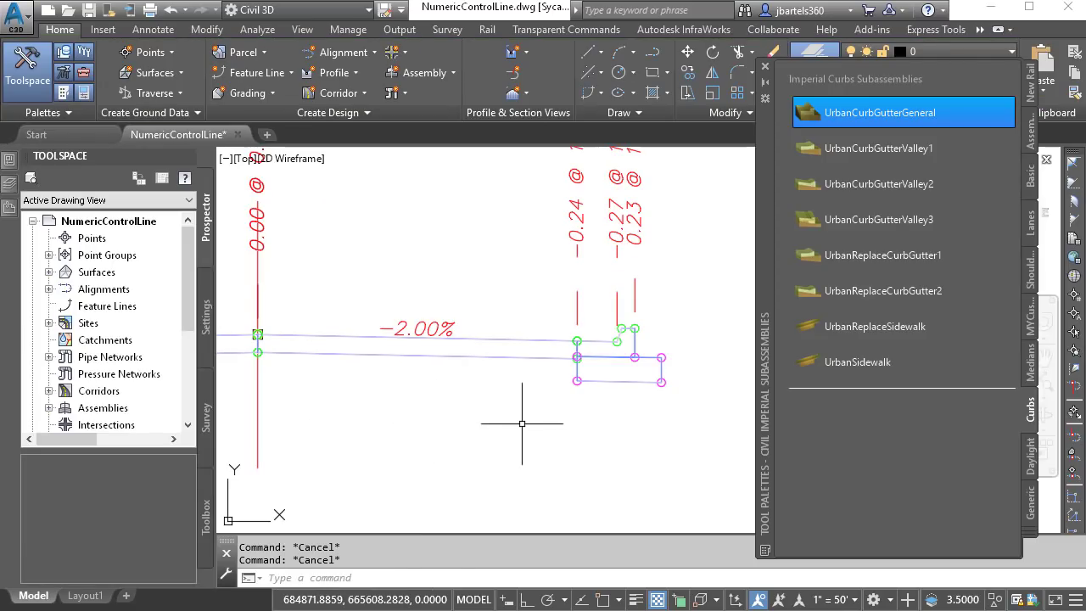
Insert NumberGenerator from MYCustom ahead of the right lane at the 0.00' baseline, then select it.
click(1028, 322)
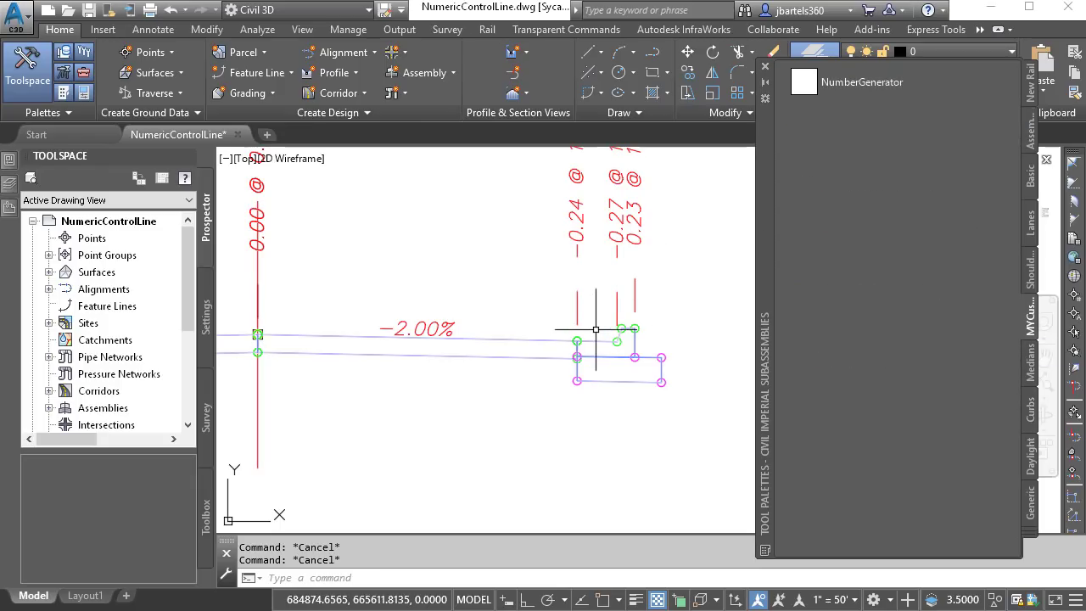
click(806, 85)
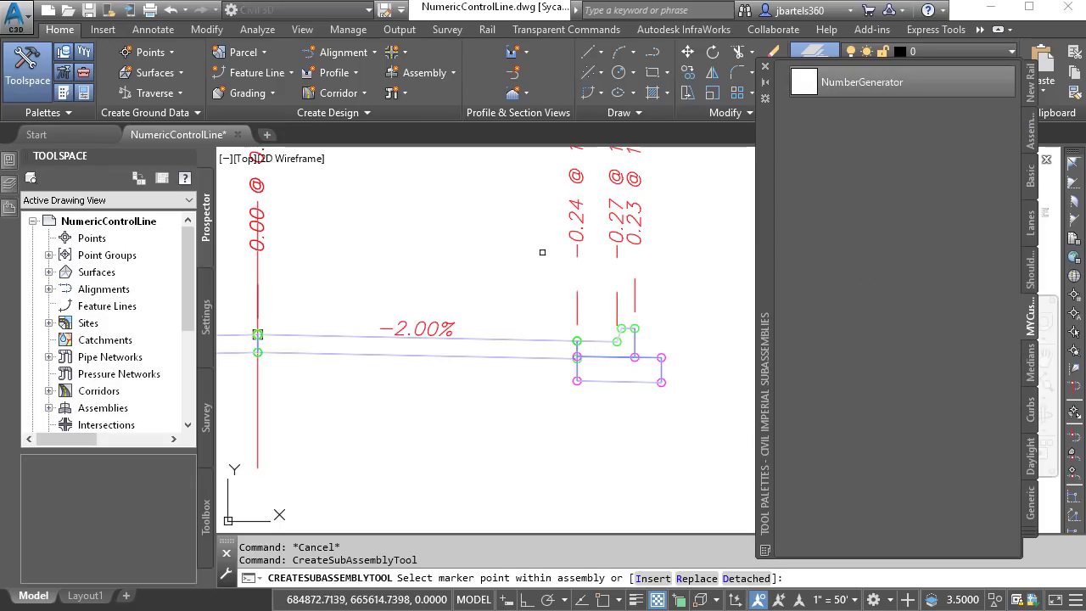
click(651, 578)
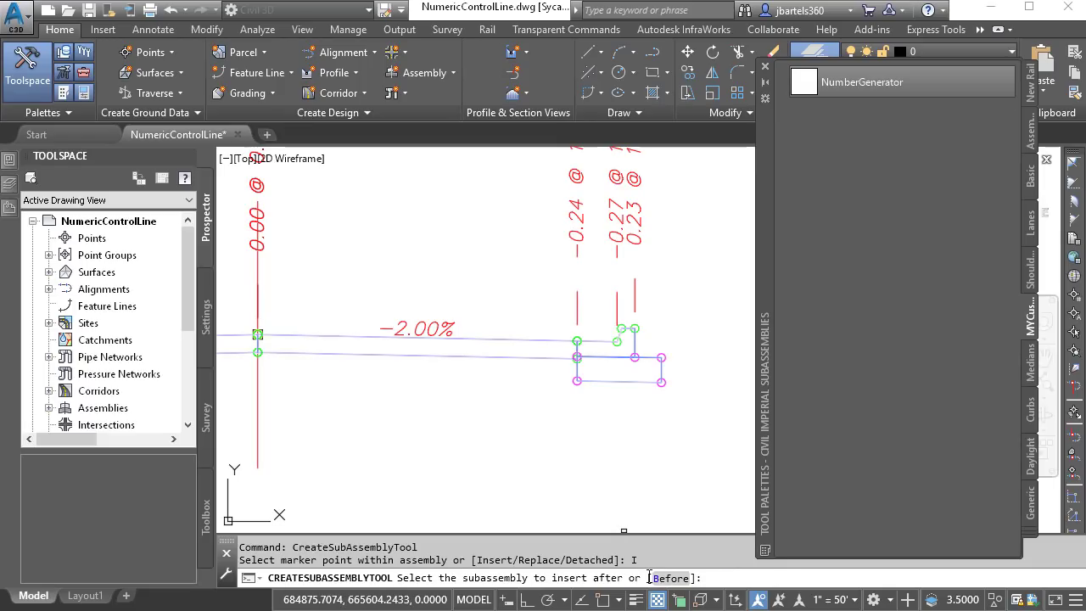
click(666, 579)
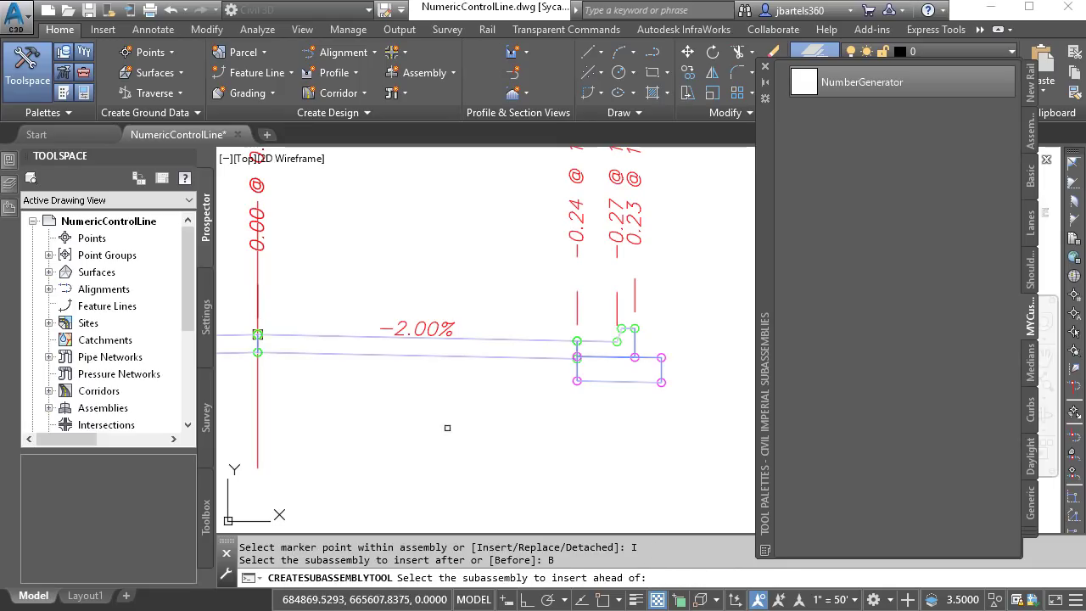
click(323, 336)
scroll(364, 363, down, 2)
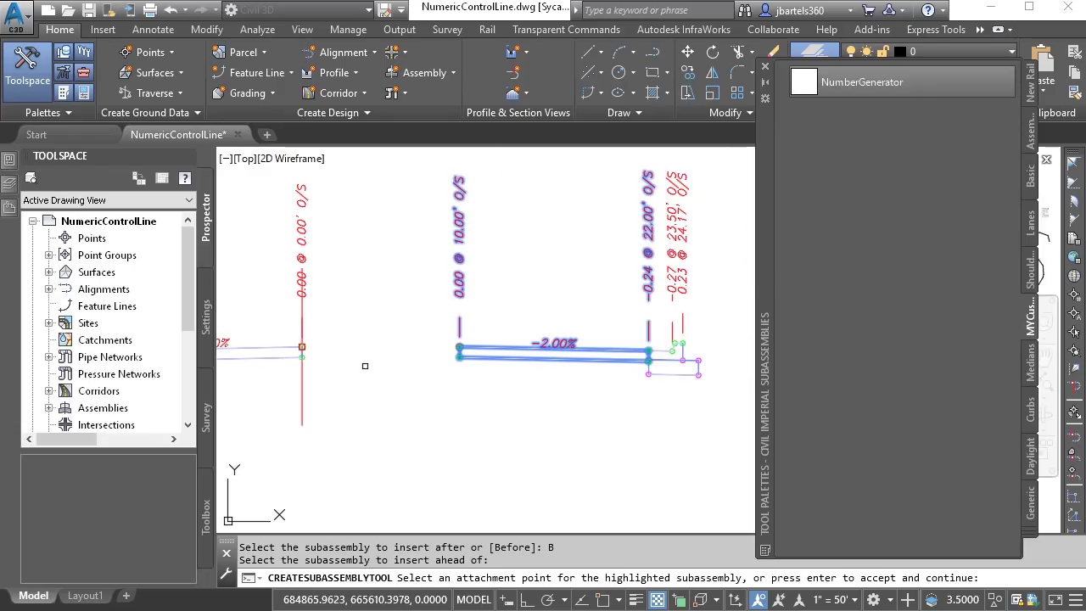
middle_drag(364, 364, 427, 388)
key(Return)
key(Escape)
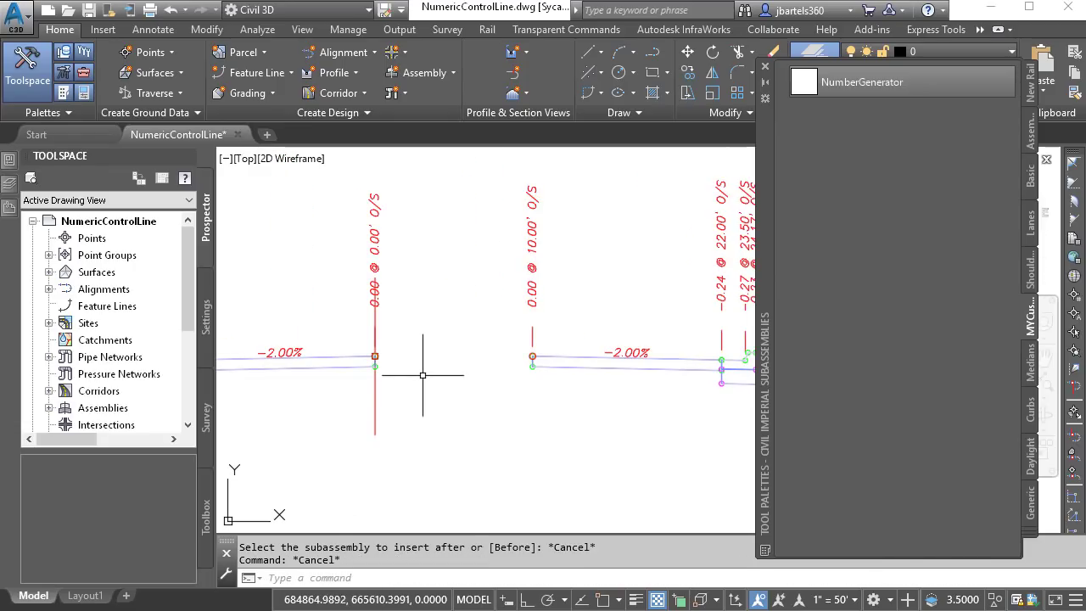
mouse_move(377, 354)
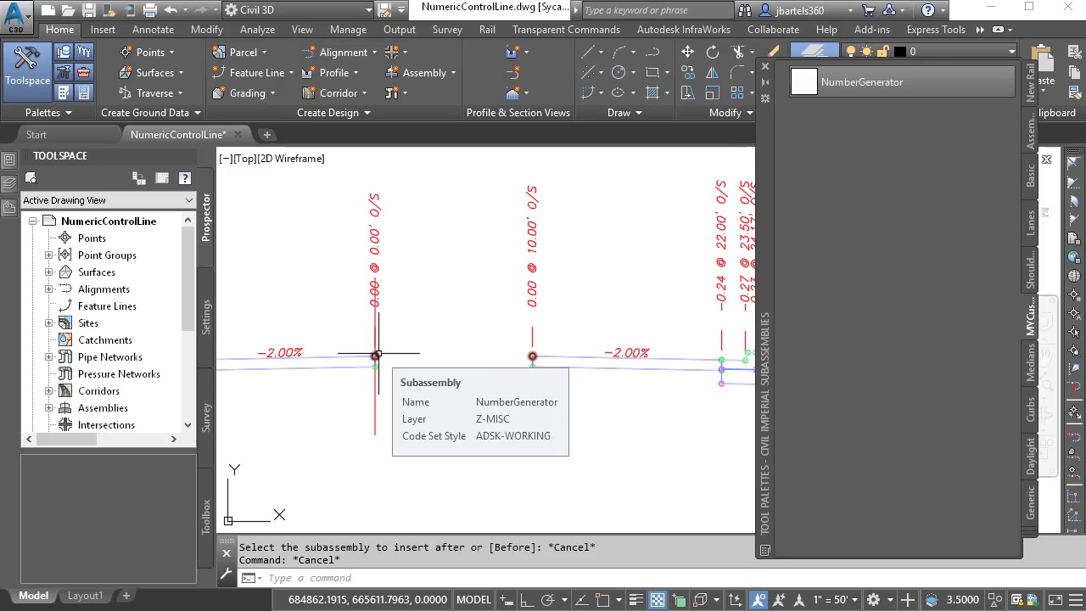
click(378, 354)
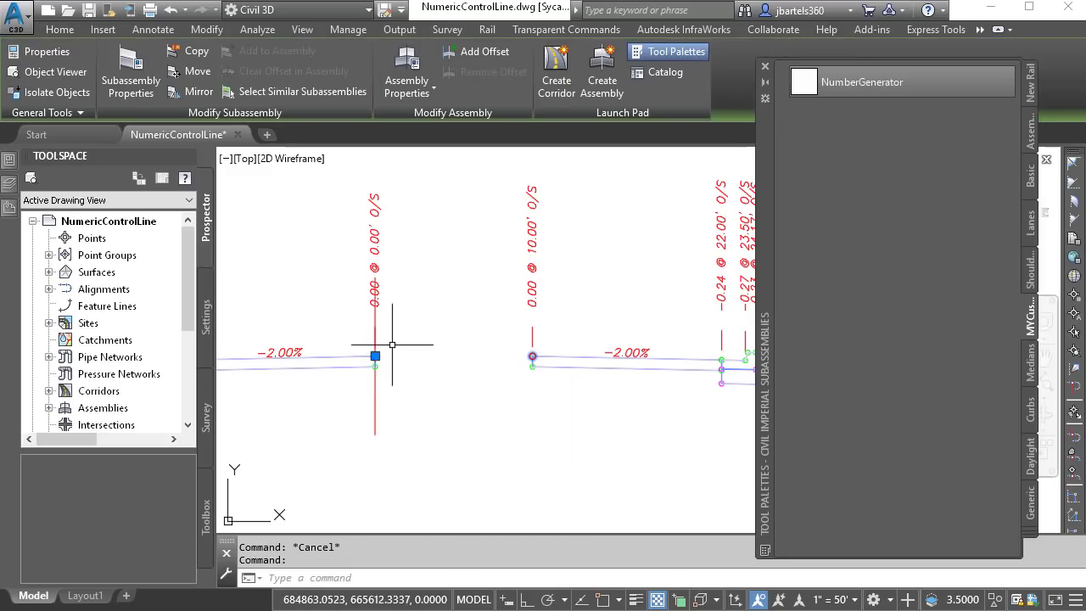
Rename the NumberGenerator subassembly to CG-Width and set its default loop offset to 0.5.
click(10, 162)
click(242, 212)
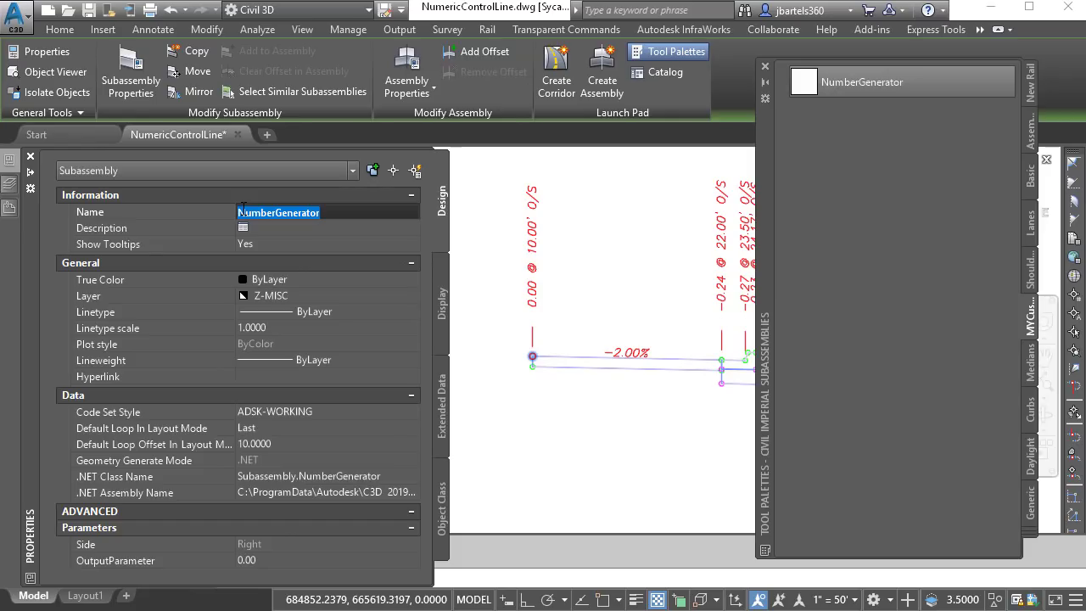
text(CG-Width)
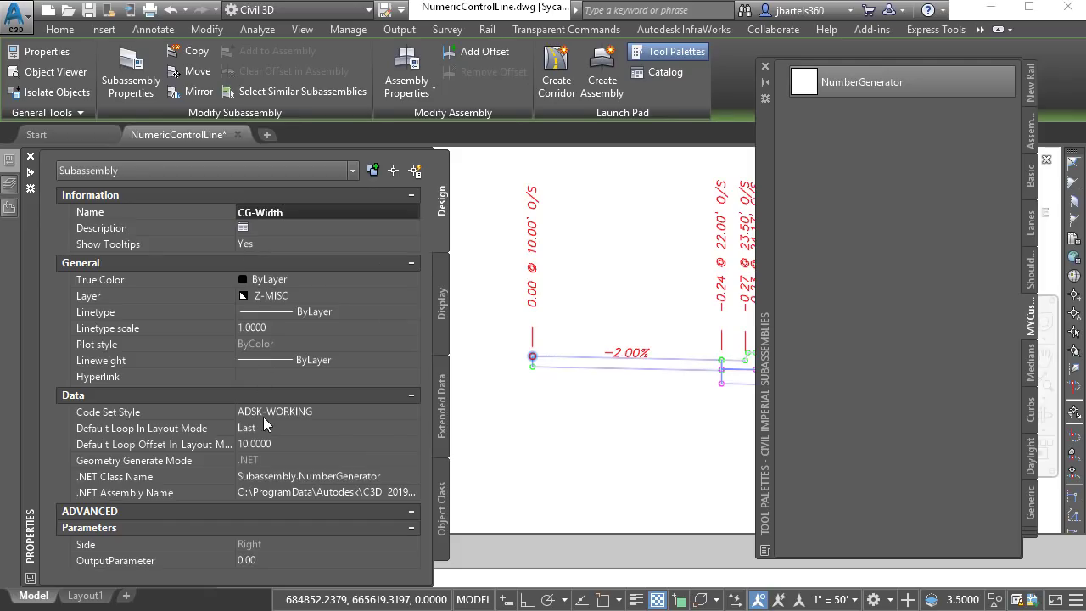
click(261, 443)
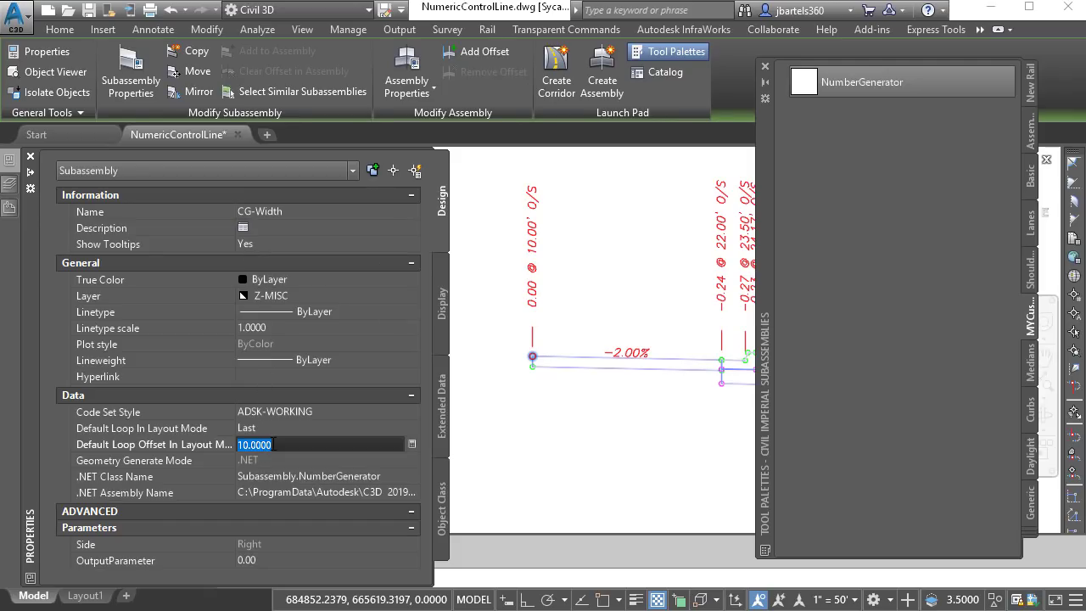
text(.5)
key(Return)
Deselect the subassembly, regenerate the drawing with RE, and zoom in on the left subassembly.
key(Escape)
key(Escape)
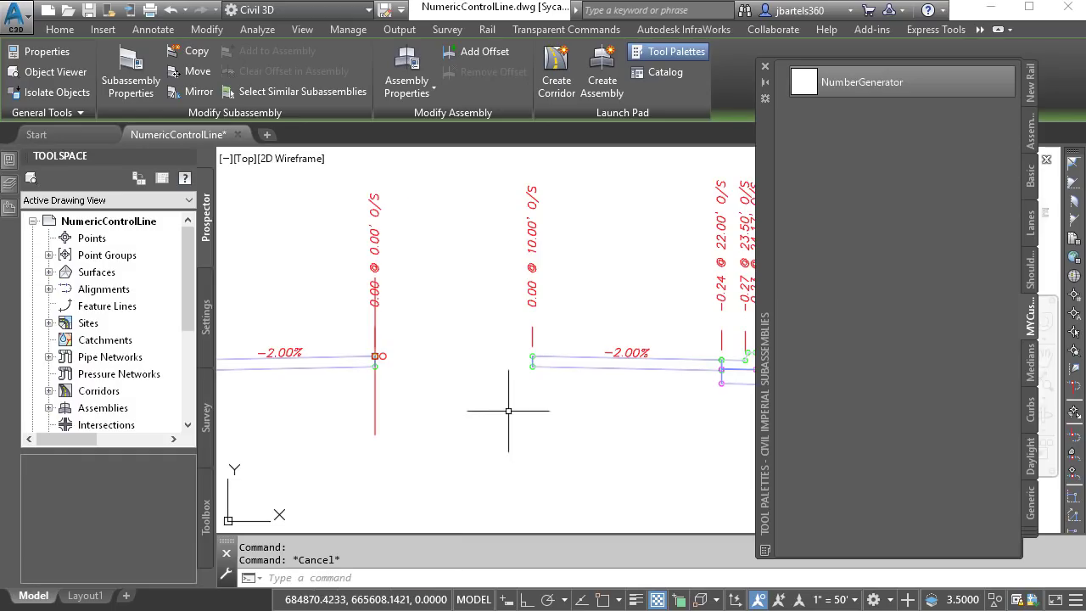
text(re)
key(Return)
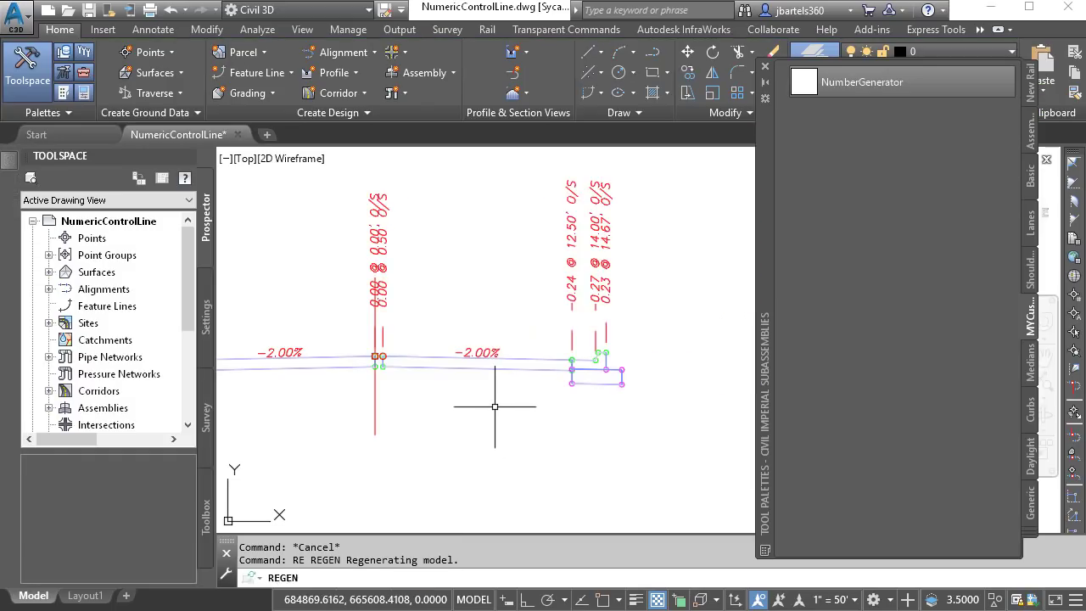
scroll(389, 372, up, 5)
middle_drag(390, 377, 449, 401)
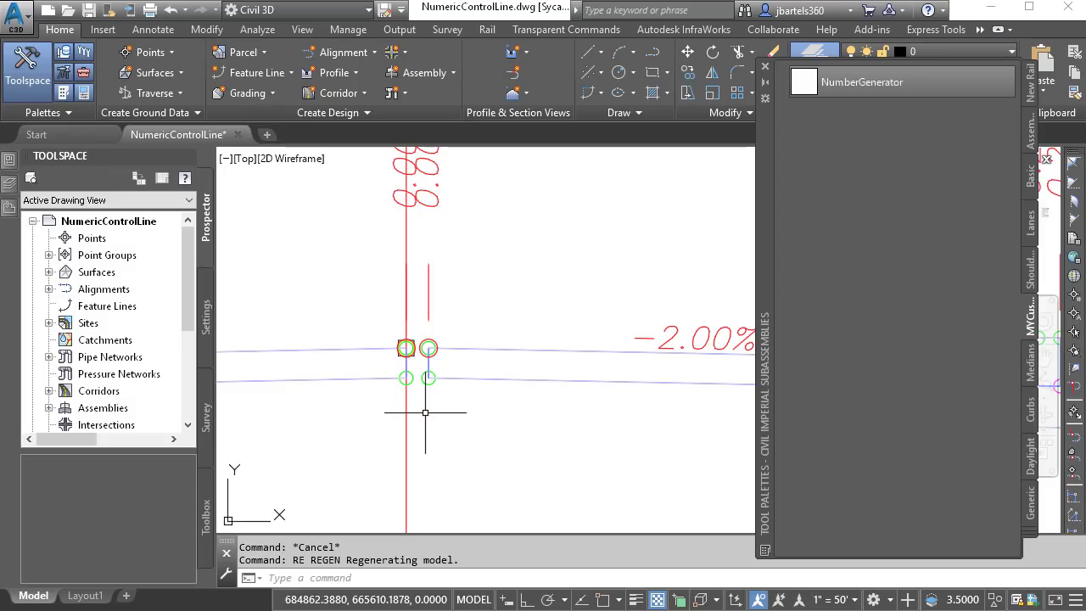
Review the Main Street assembly's subassembly tree in Assembly Properties without making changes.
click(407, 436)
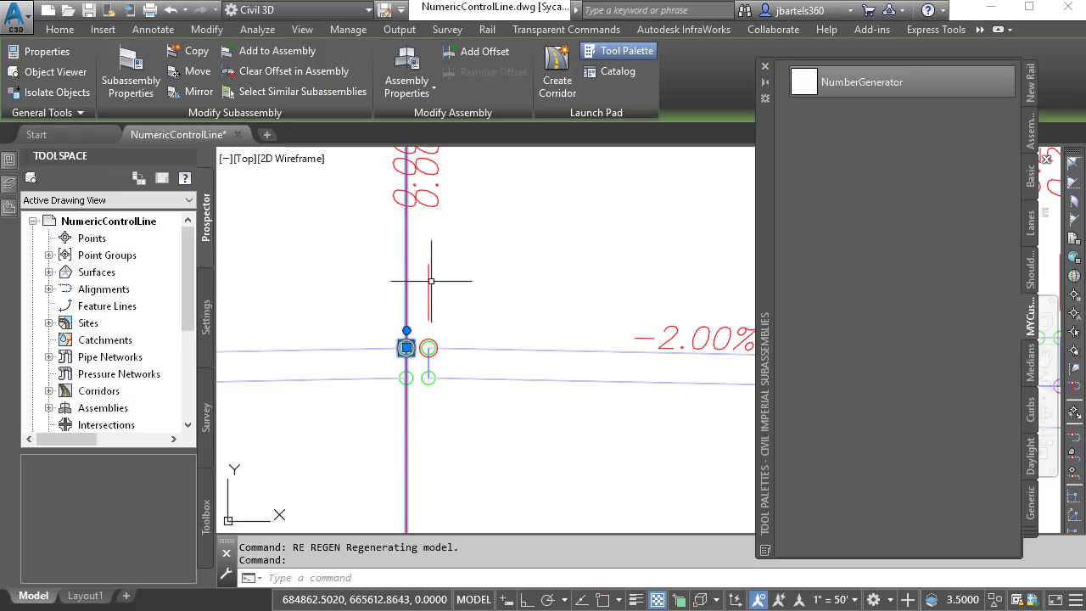
click(404, 63)
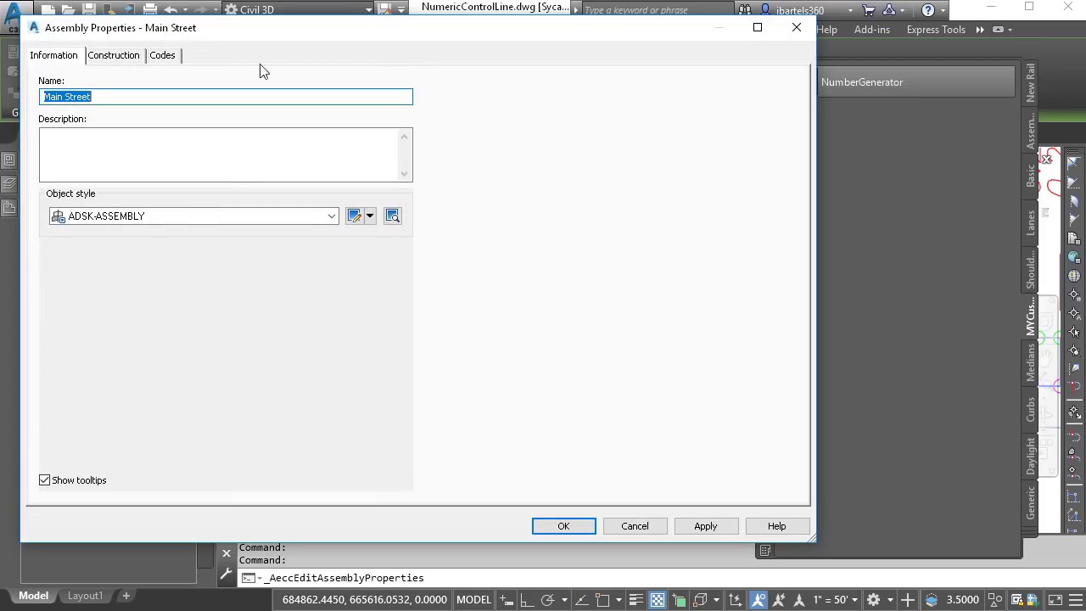
click(128, 58)
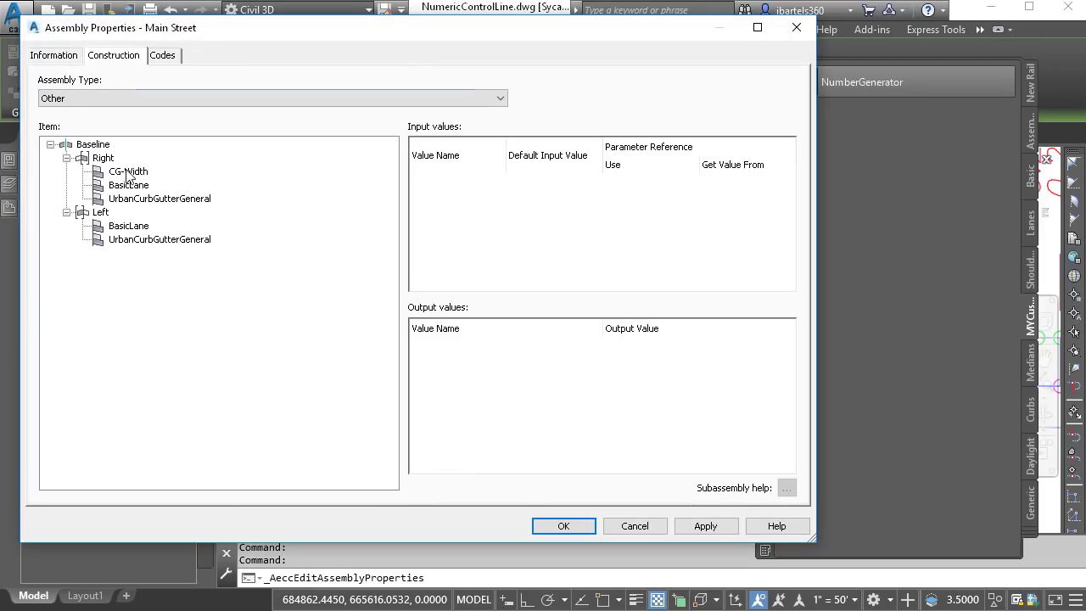
click(796, 27)
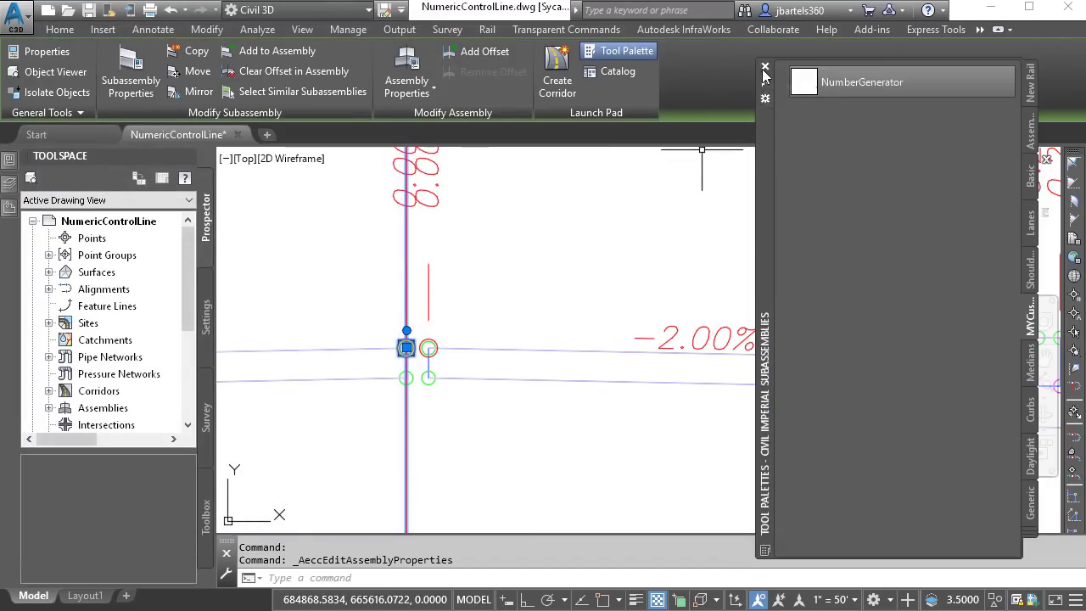
Close the Tool Palettes window and select the CG-Width subassembly.
click(764, 67)
key(Escape)
key(Escape)
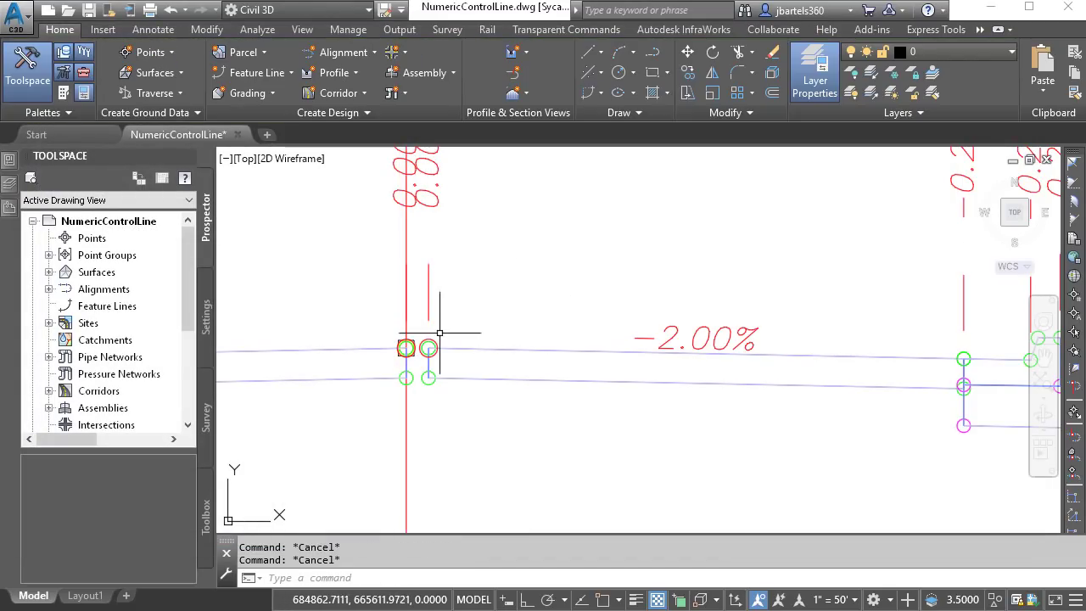
click(430, 341)
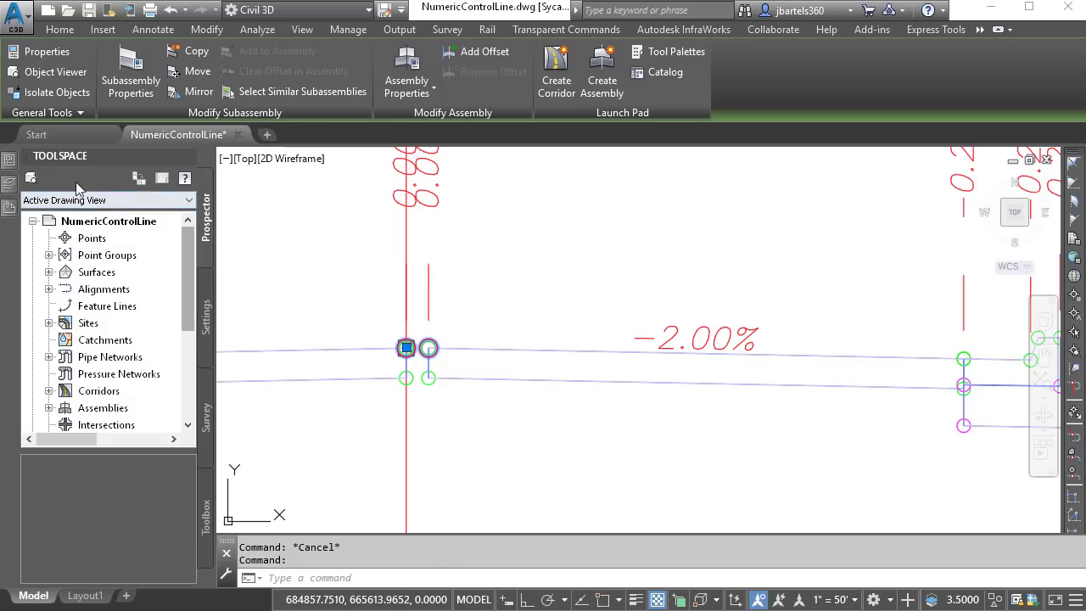
Change CG-Width's OutputParameter from 0.00 to 1, then deselect it.
click(47, 51)
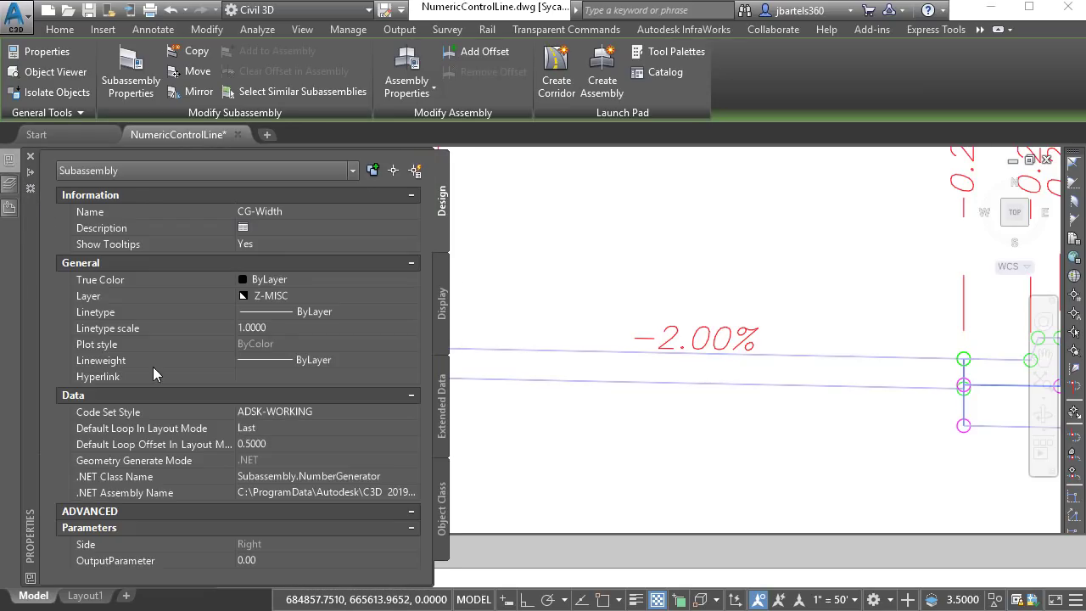
click(246, 560)
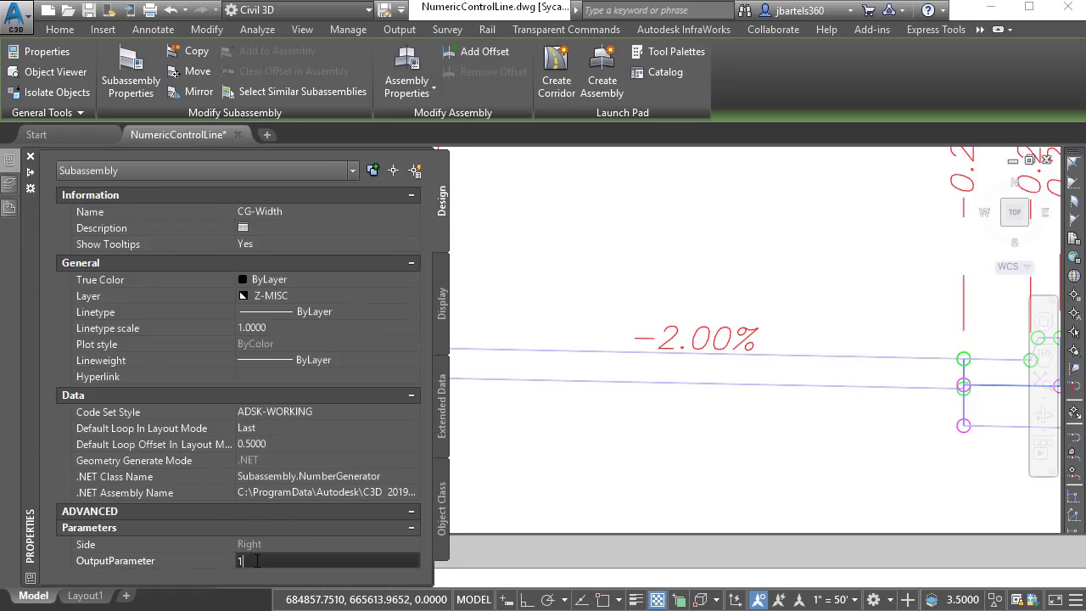
text(1)
key(Return)
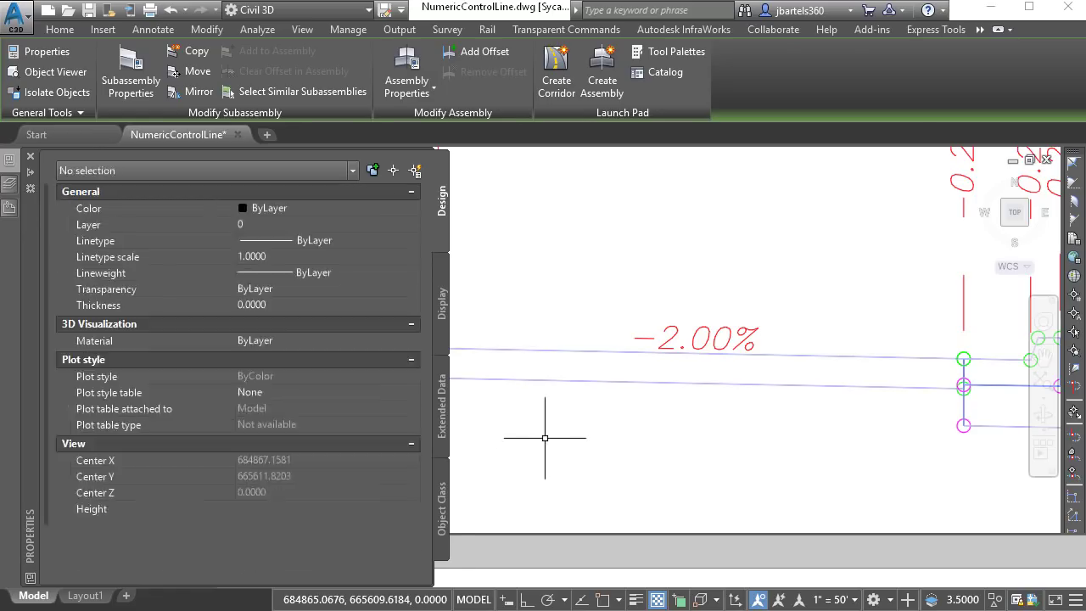
key(Escape)
scroll(545, 438, down, 3)
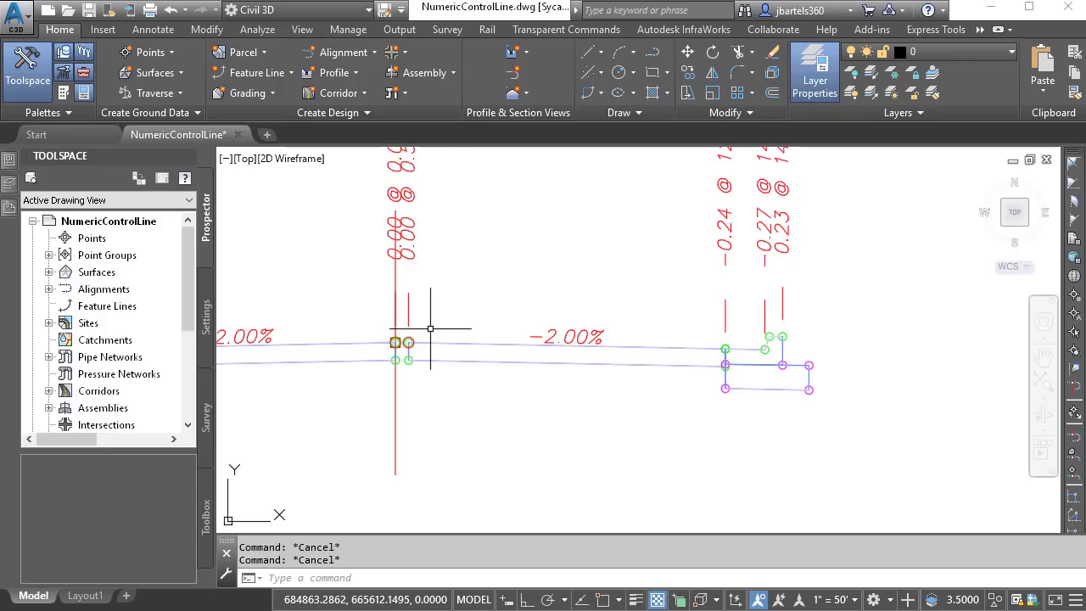
Drive the right UrbanCurbGutterGeneral's Dimension B from CG-Width.OutputParameter in Assembly Properties.
click(396, 394)
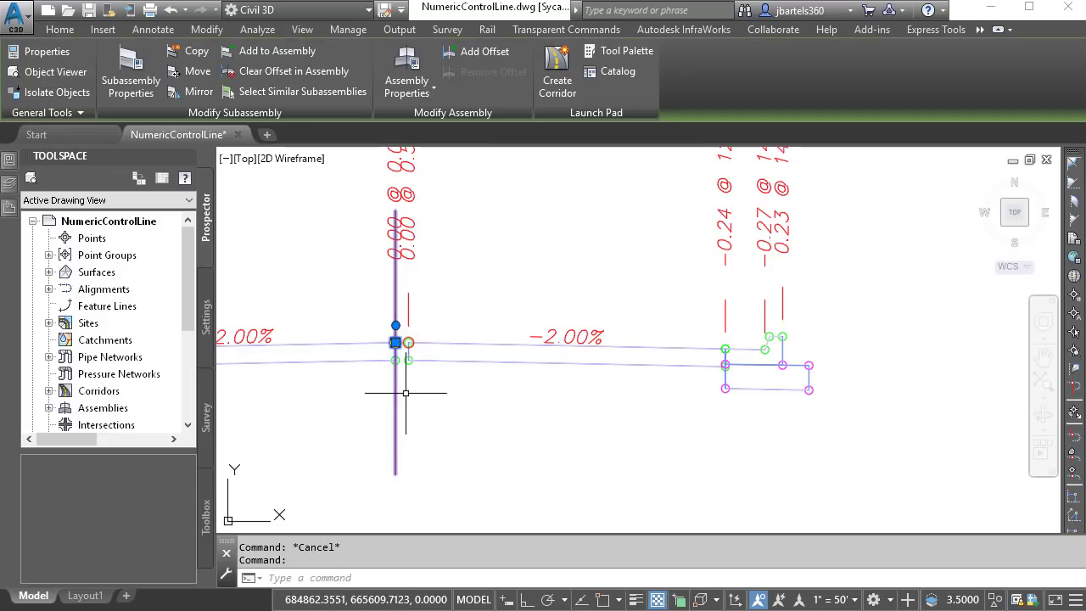
click(408, 65)
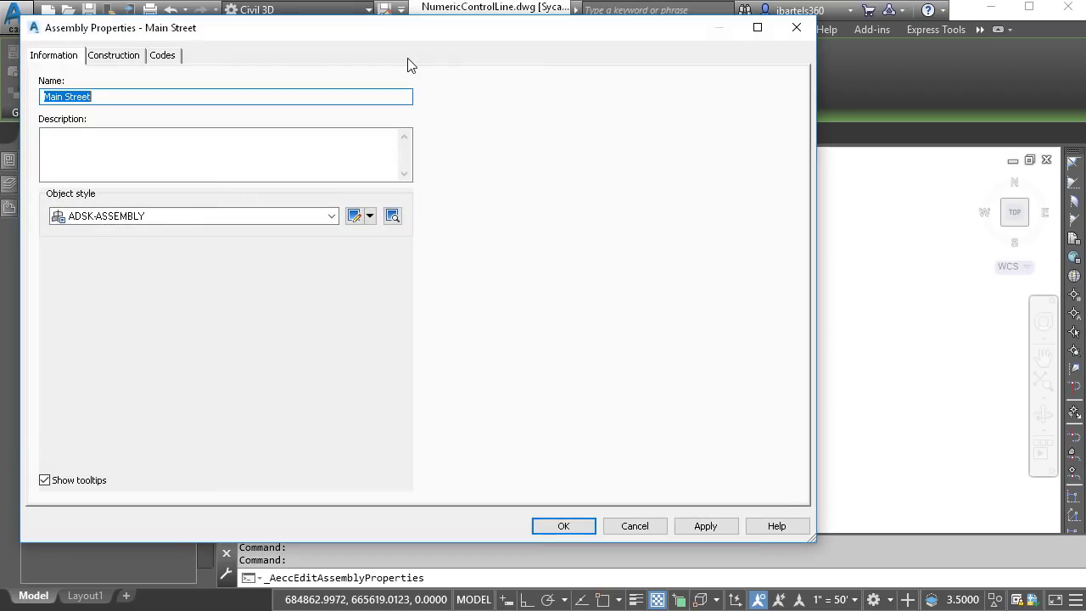
click(121, 57)
click(124, 200)
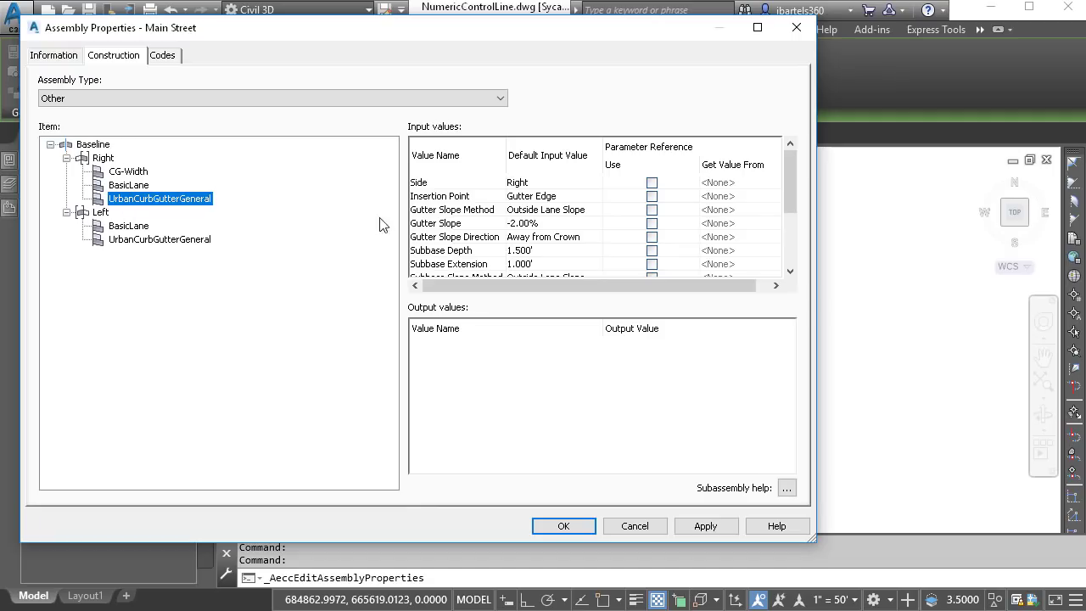
drag(786, 196, 791, 243)
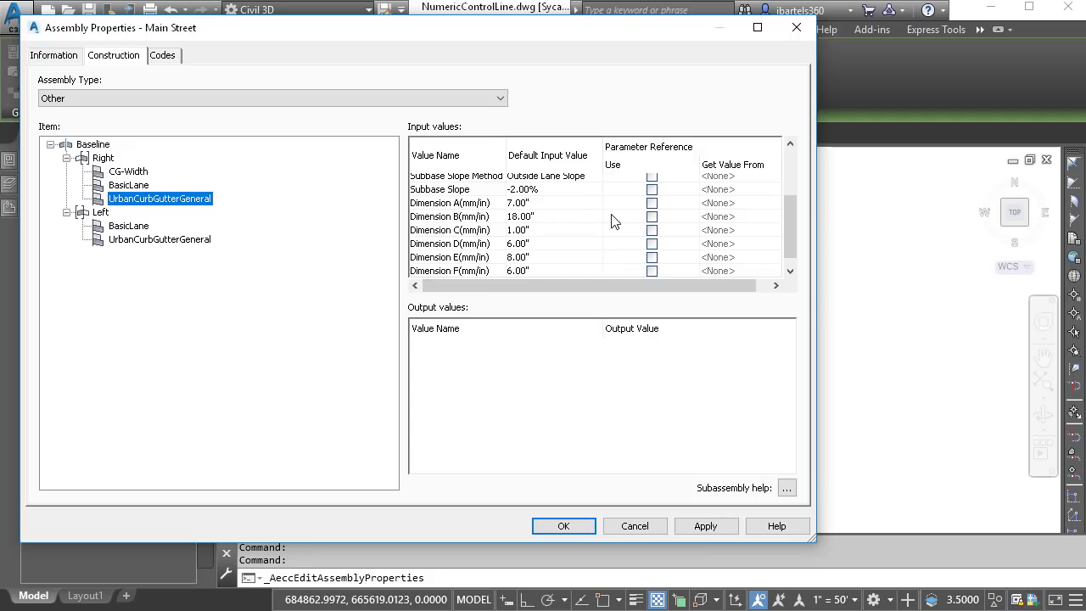
click(651, 219)
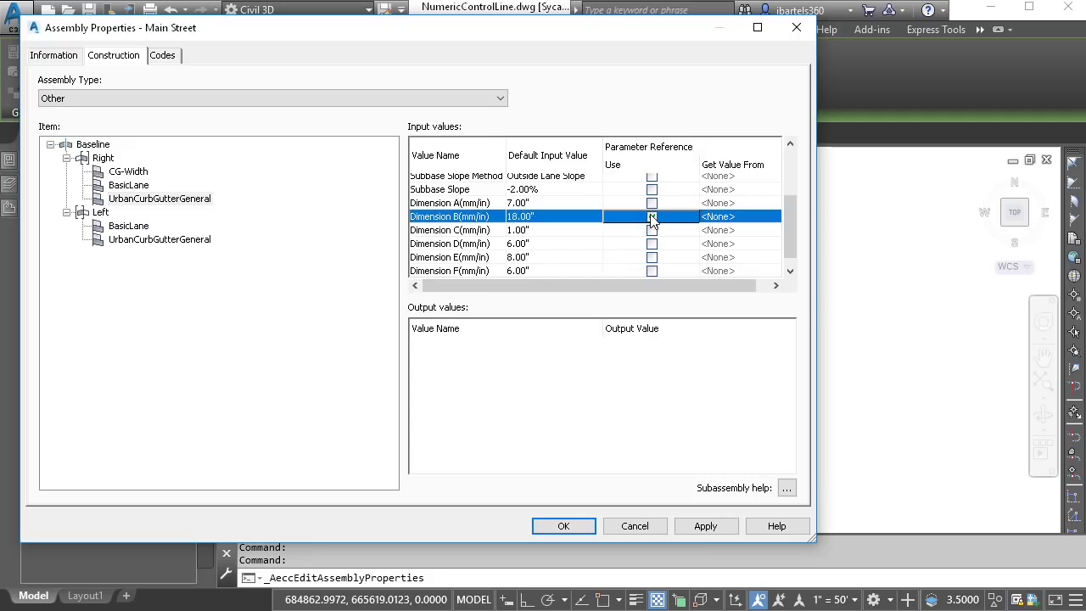
click(711, 219)
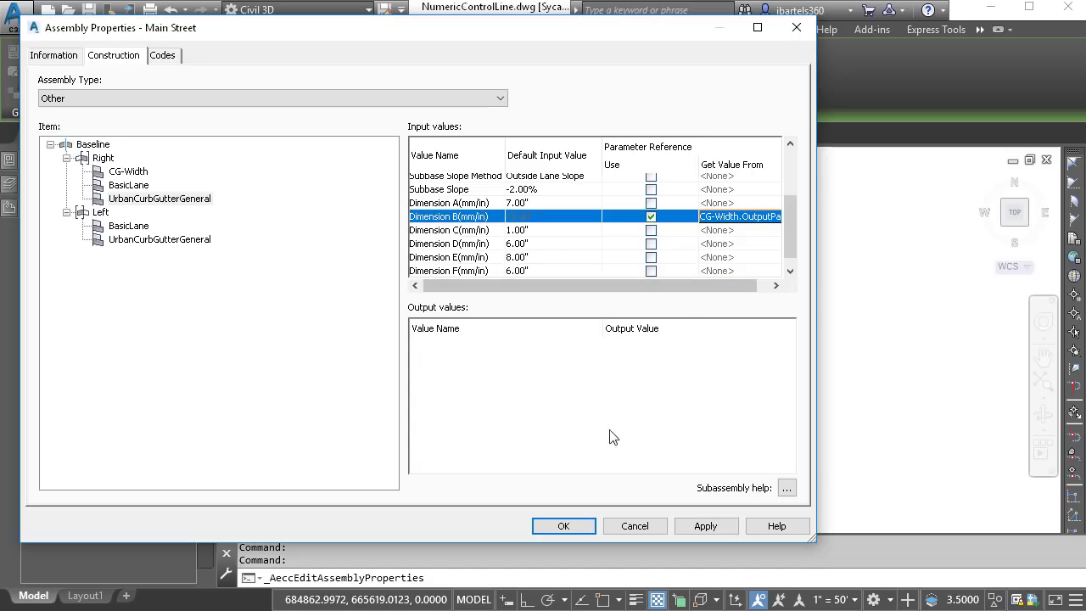
click(563, 526)
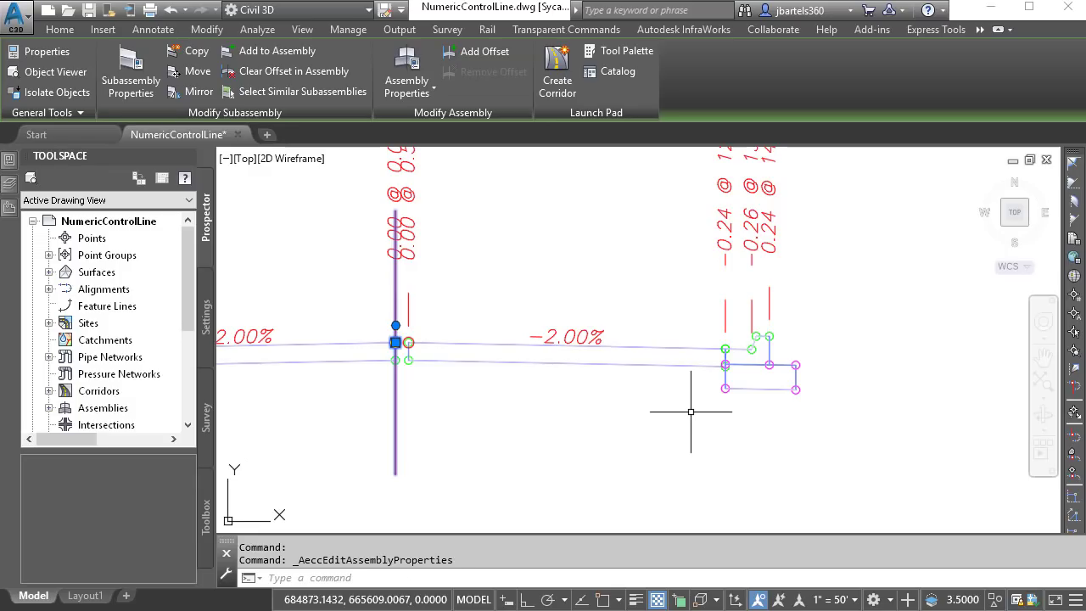
key(Escape)
key(Escape)
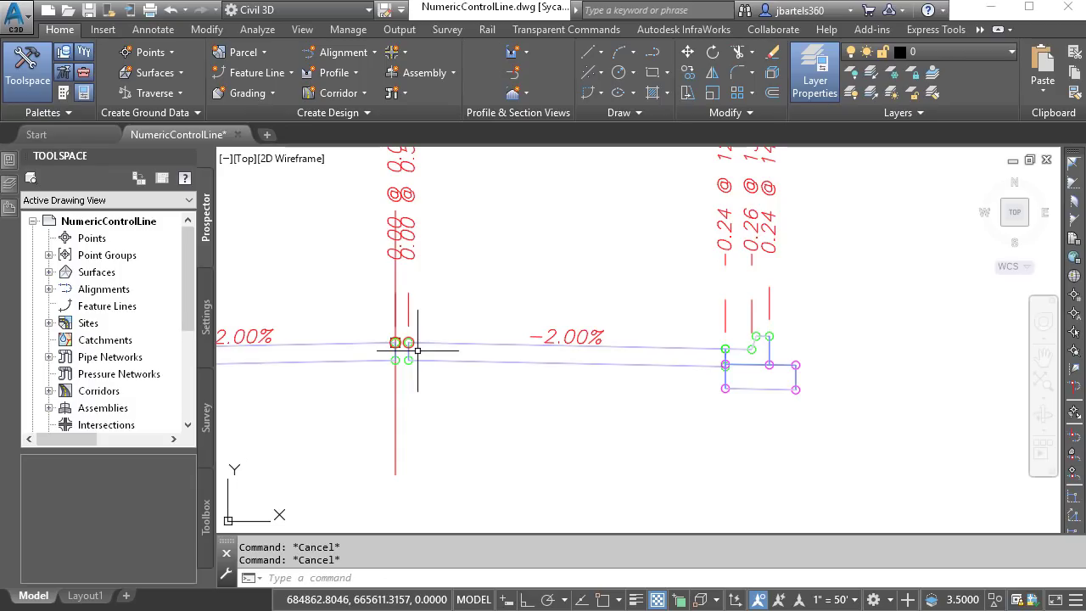
Give the Main Street profile view a user-specified elevation range of 590.00' to 640.00'.
scroll(417, 349, down, 8)
middle_drag(812, 424, 509, 280)
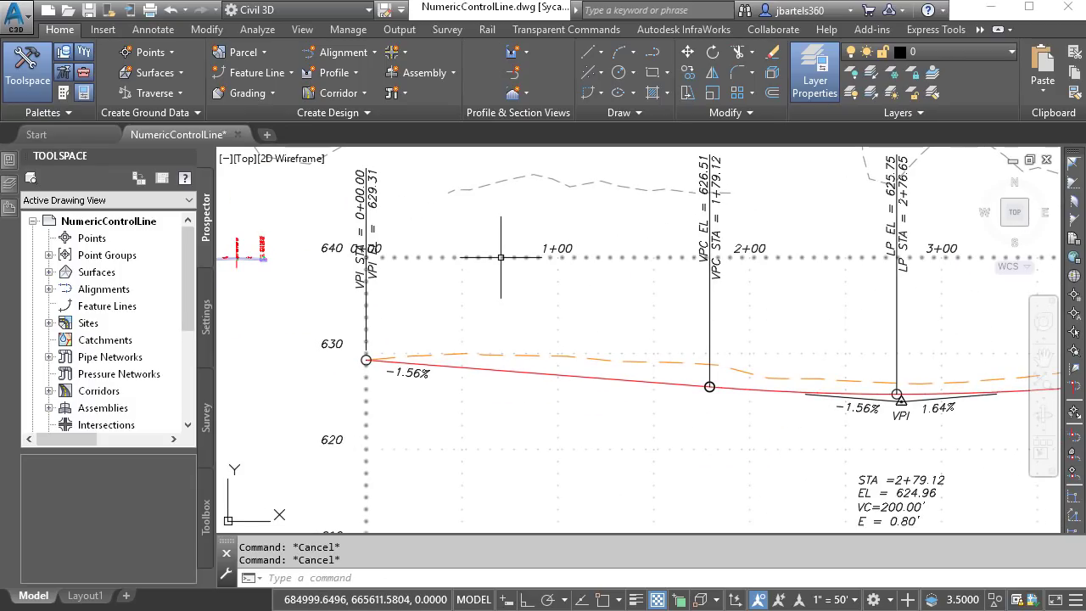
click(505, 272)
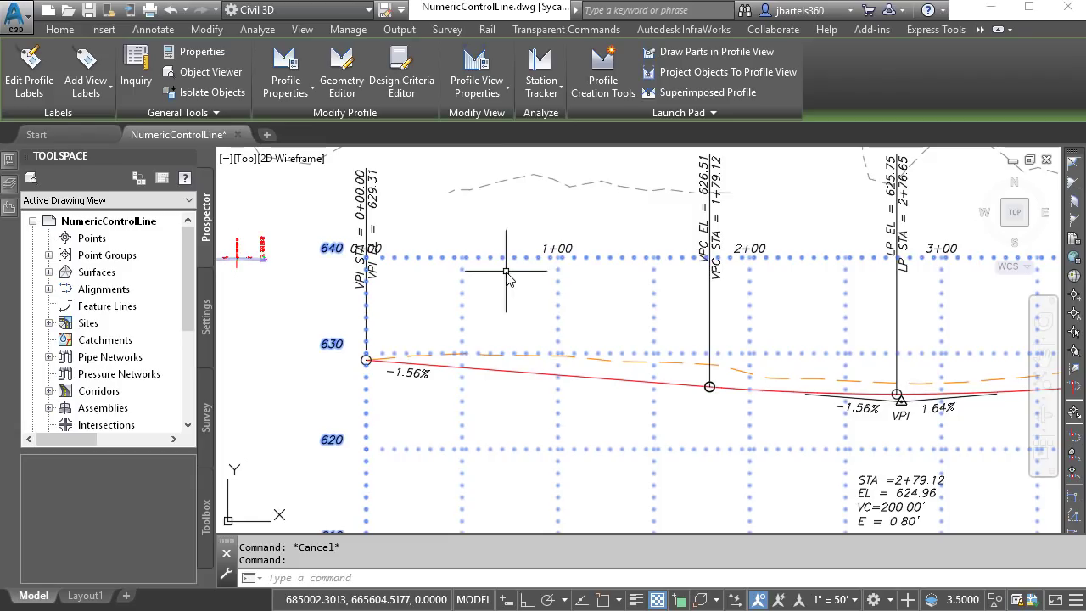
click(478, 66)
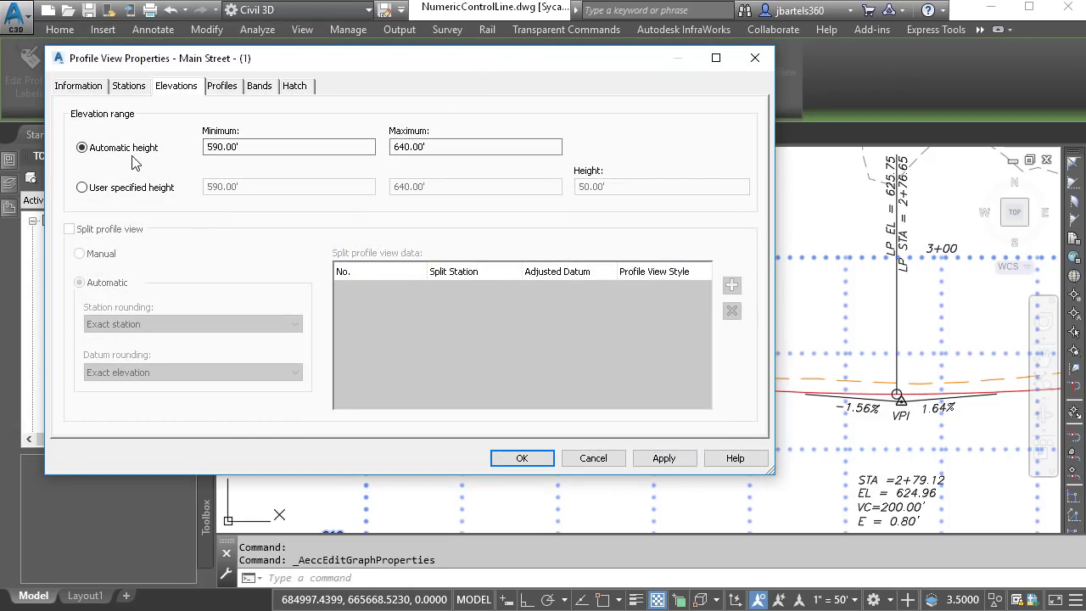
click(82, 188)
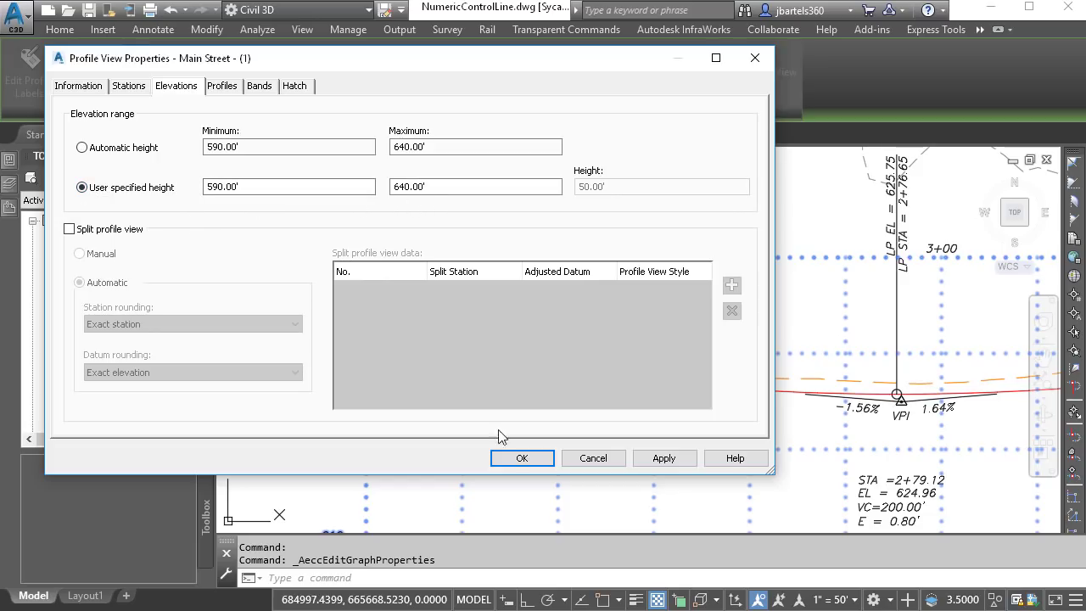
click(521, 459)
scroll(450, 323, down, 3)
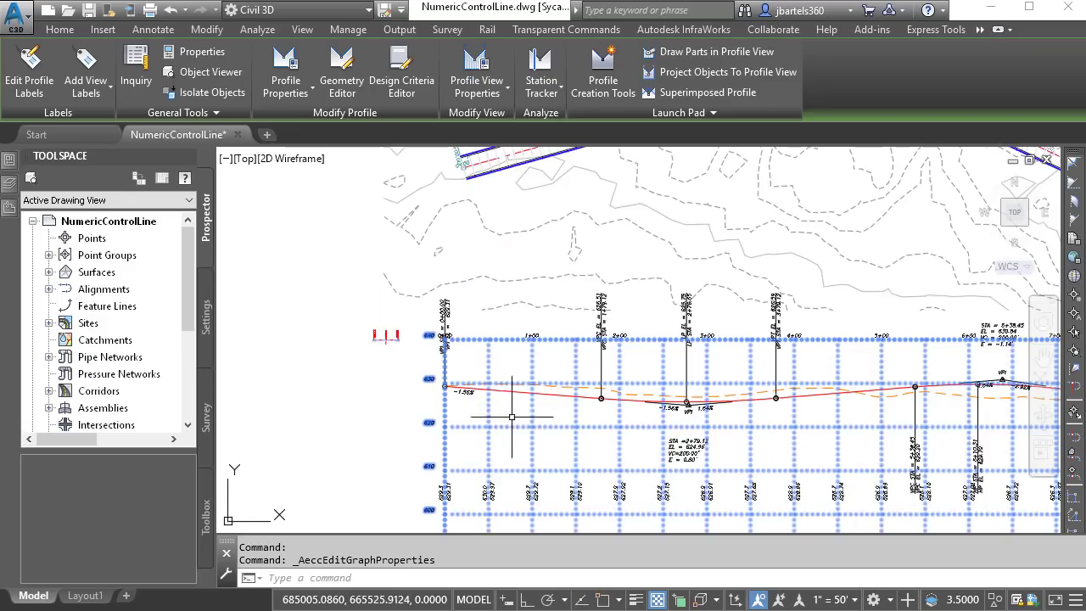
middle_drag(450, 323, 444, 304)
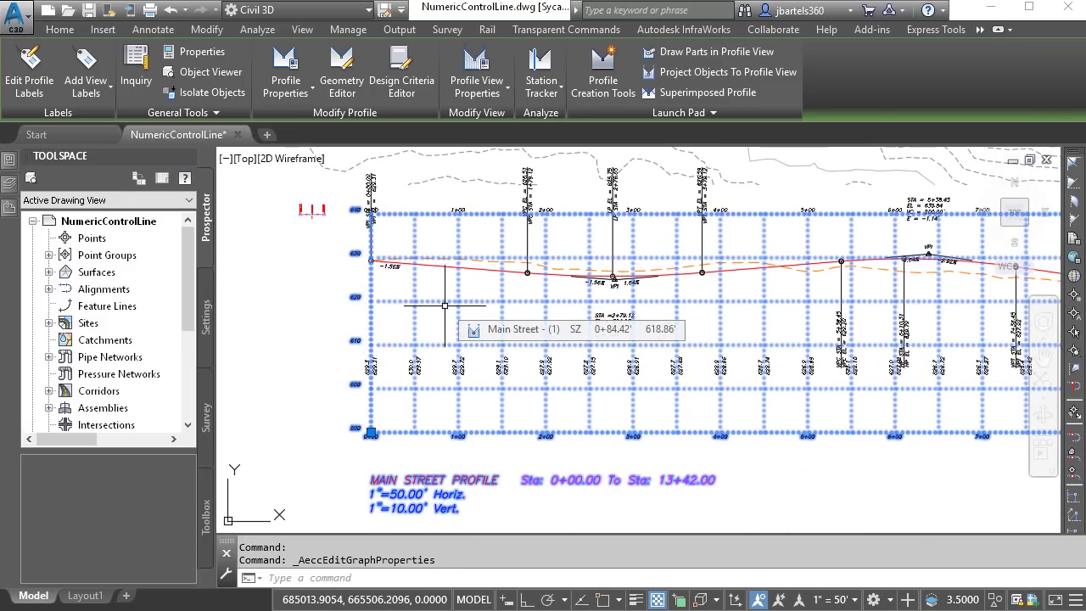
key(Escape)
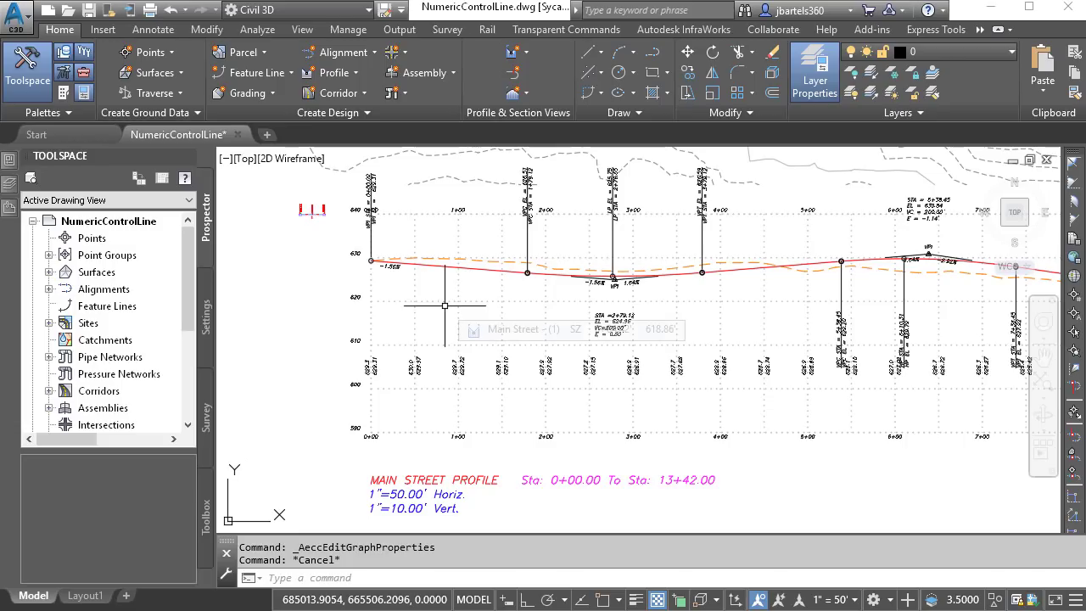
Copy the Main Street profile view straight down below the original with Ortho on.
click(688, 73)
click(441, 211)
key(Return)
click(434, 227)
scroll(436, 284, down, 3)
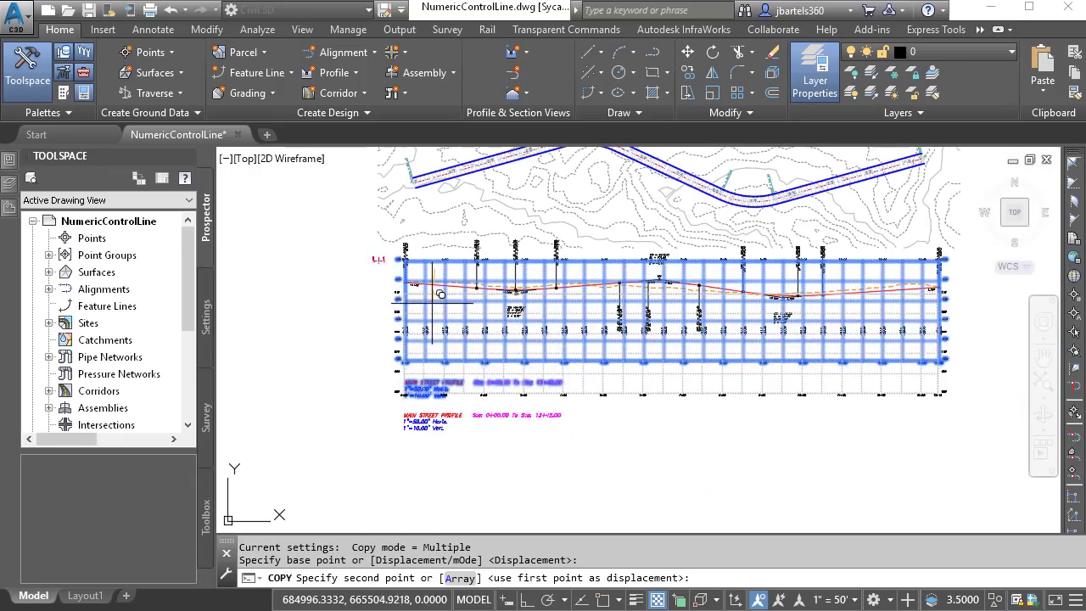
key(F8)
click(447, 373)
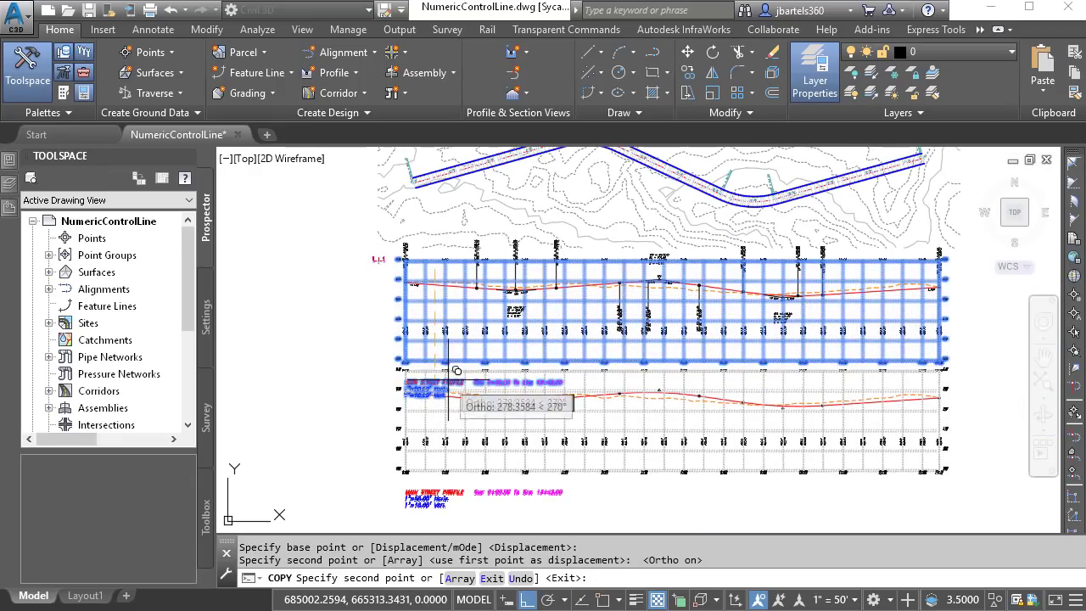
key(Escape)
Set the copied profile view's user-specified elevation range to -20 through 10.
click(448, 377)
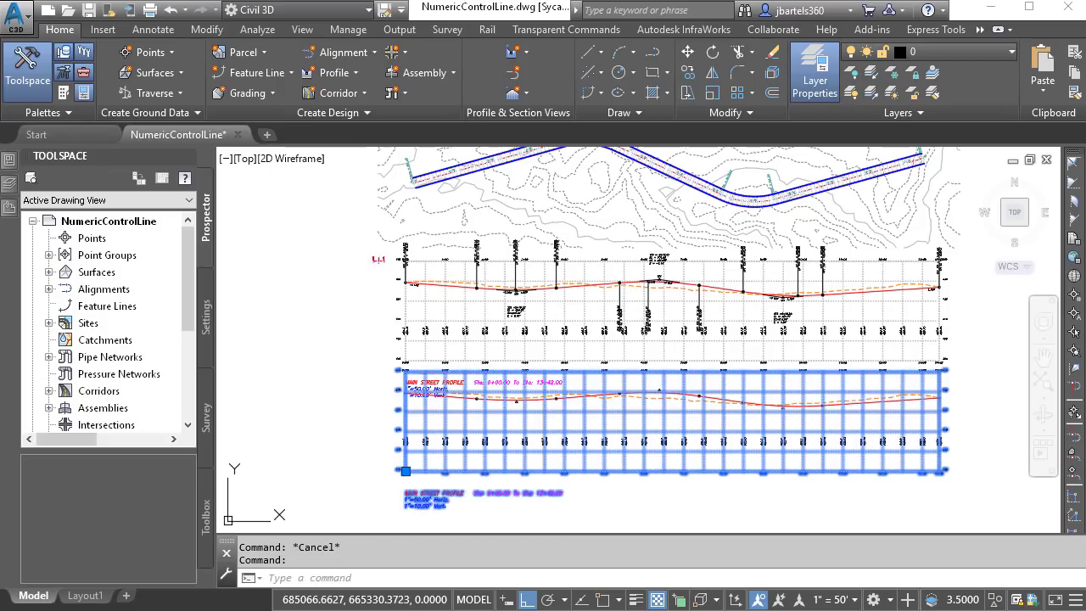
click(475, 67)
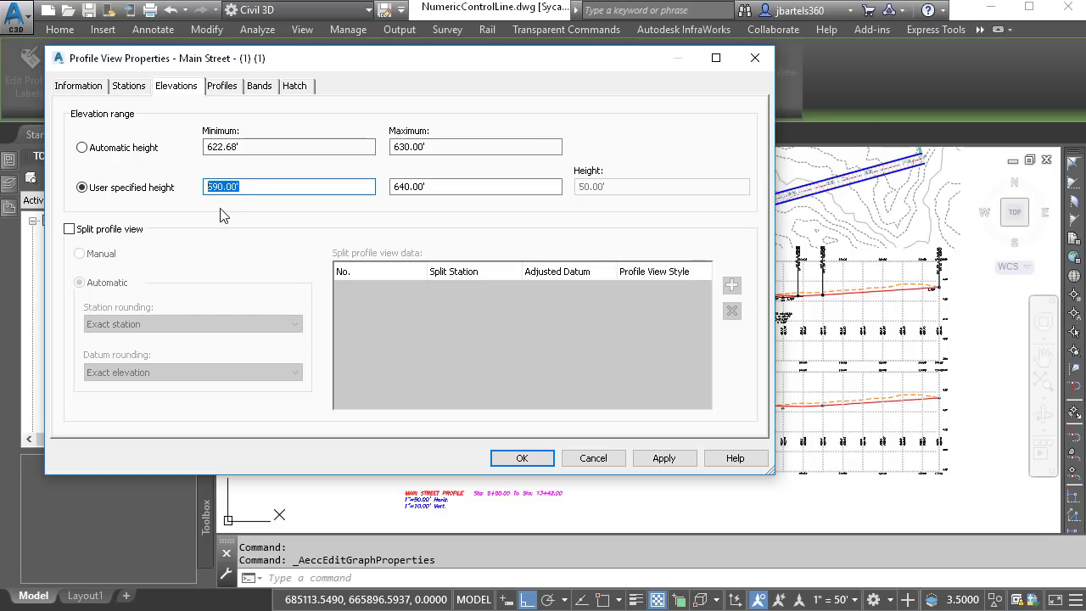
click(416, 187)
drag(427, 187, 392, 187)
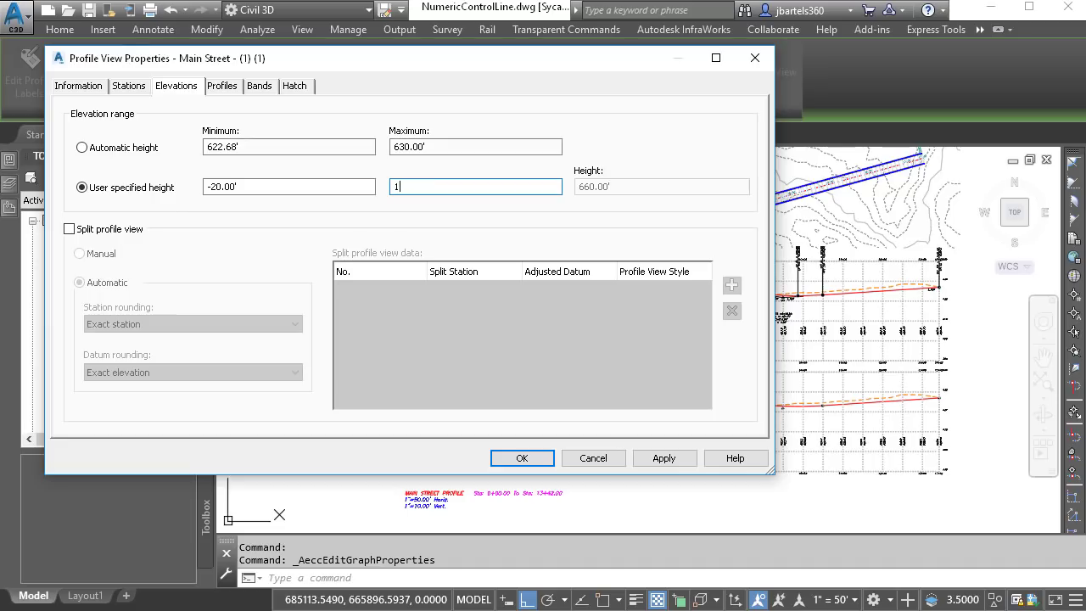
key(Escape)
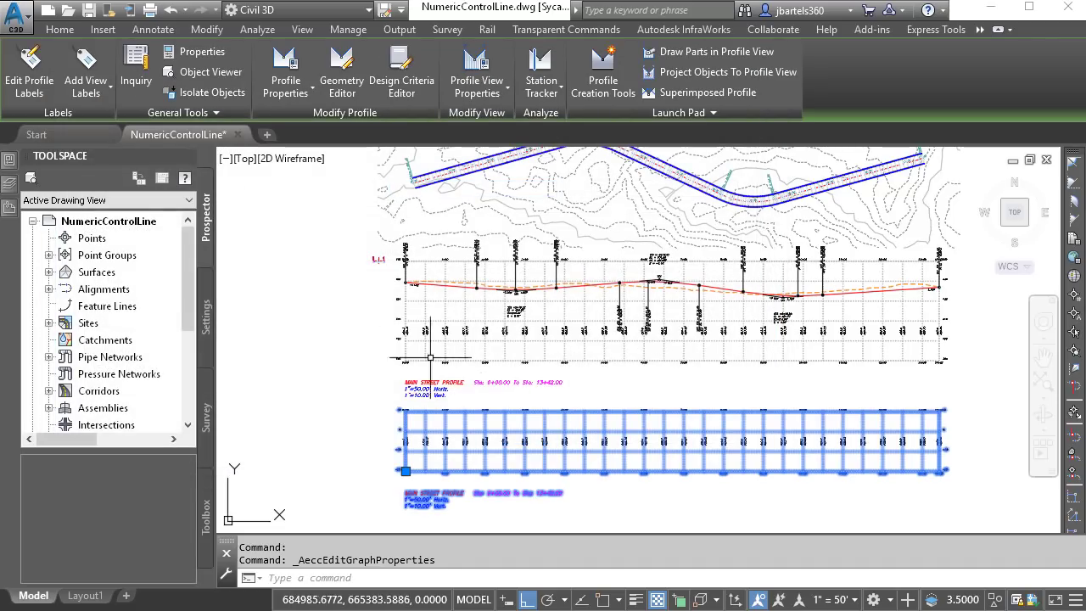
key(Escape)
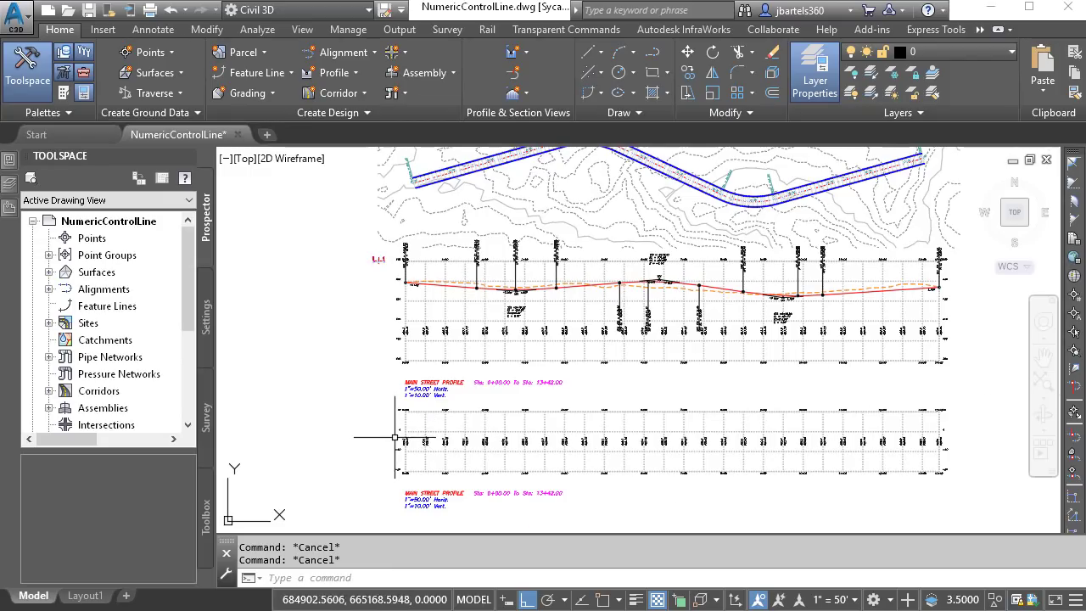
scroll(397, 418, up, 10)
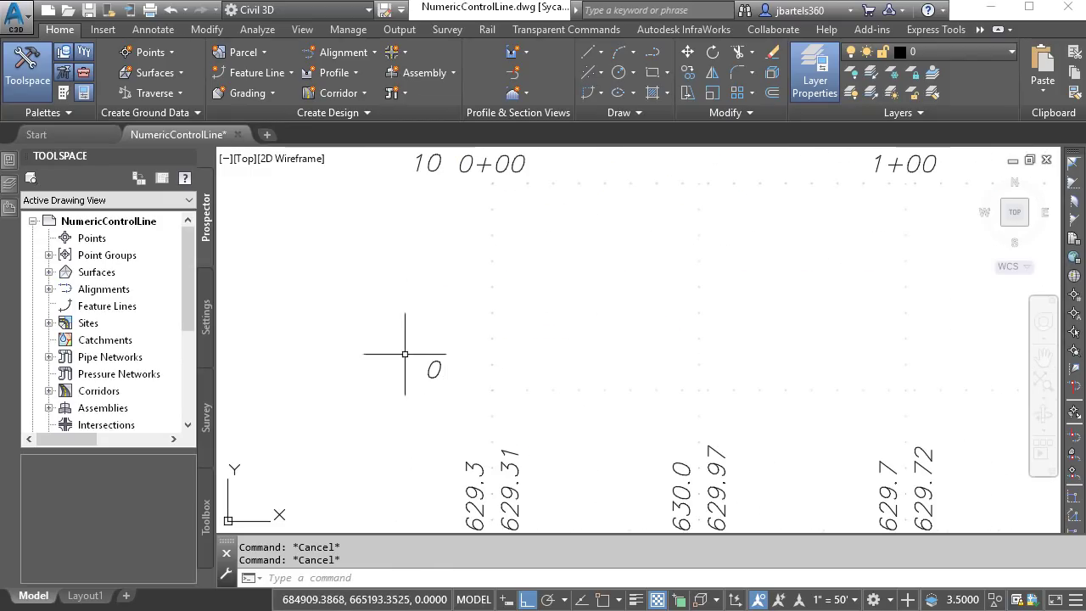
scroll(439, 398, down, 10)
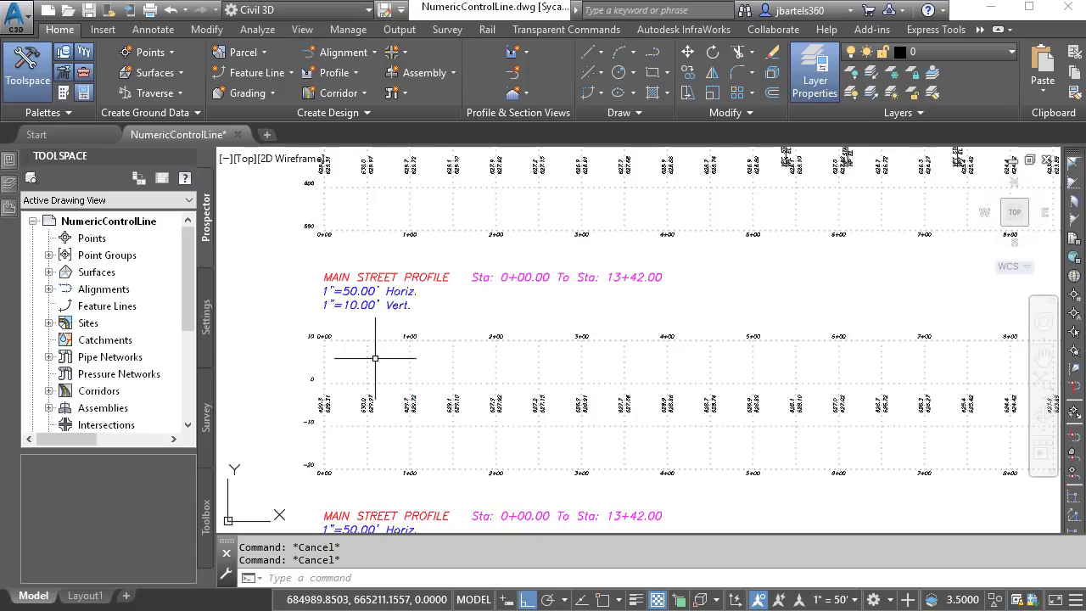
Create a new profile named CG-DimensionLine in the copied profile view.
click(386, 364)
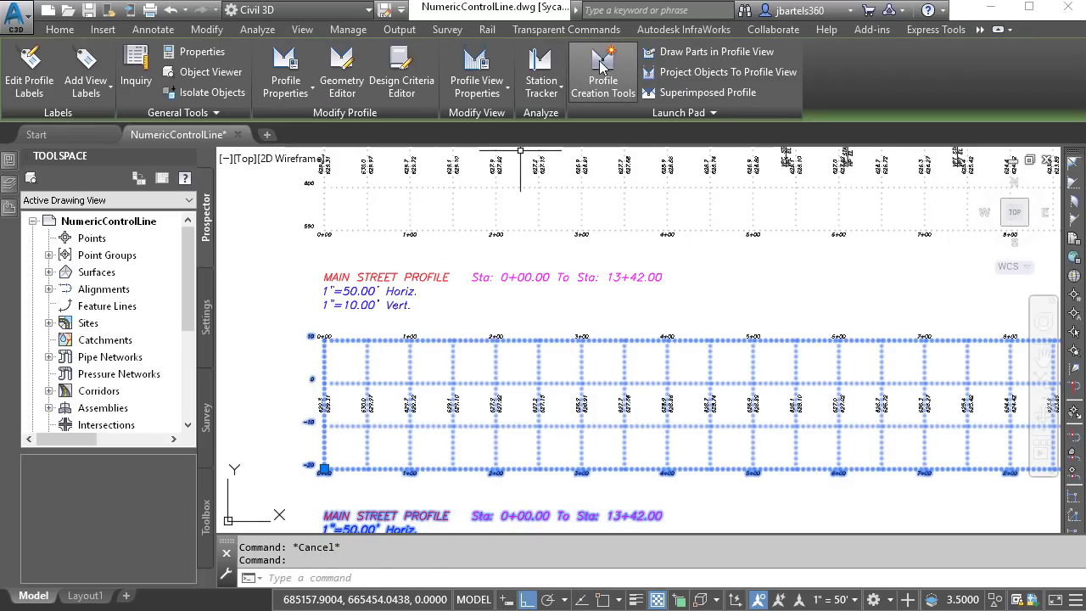
click(603, 74)
drag(444, 171, 348, 170)
text(CG-Dime)
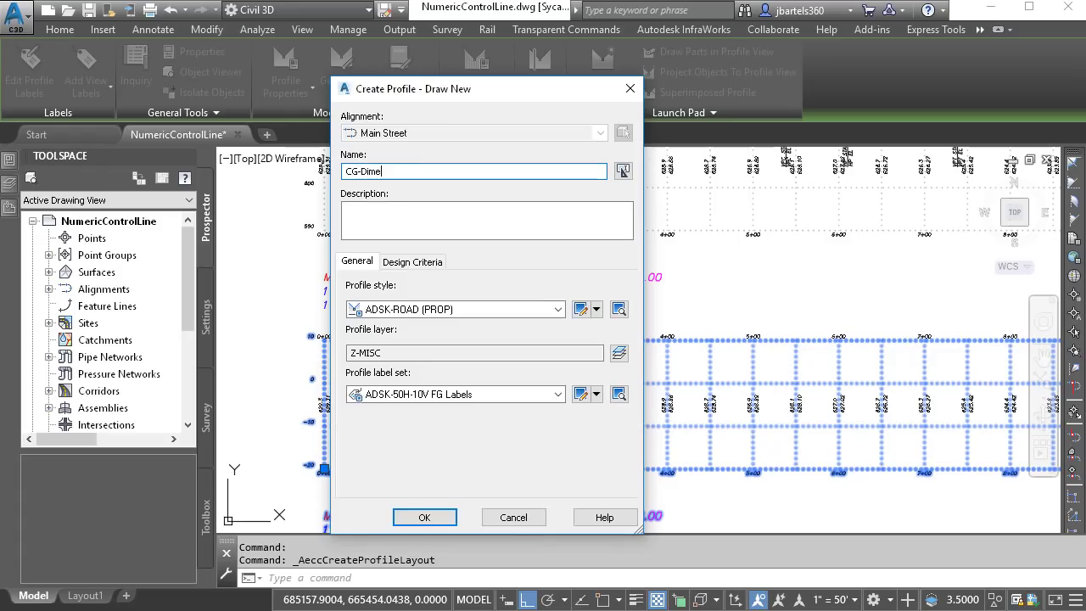
text(nsionLine)
click(424, 517)
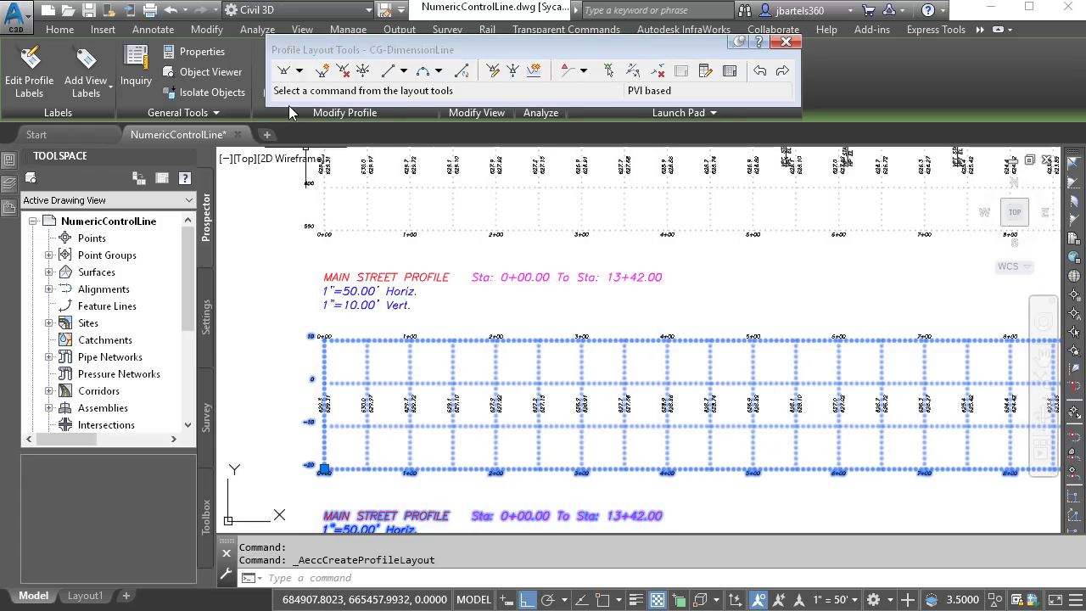
Draw a flat tangent at elevation 0 from 0+00 to 13+42, snapping to endpoints.
click(284, 72)
scroll(331, 380, up, 5)
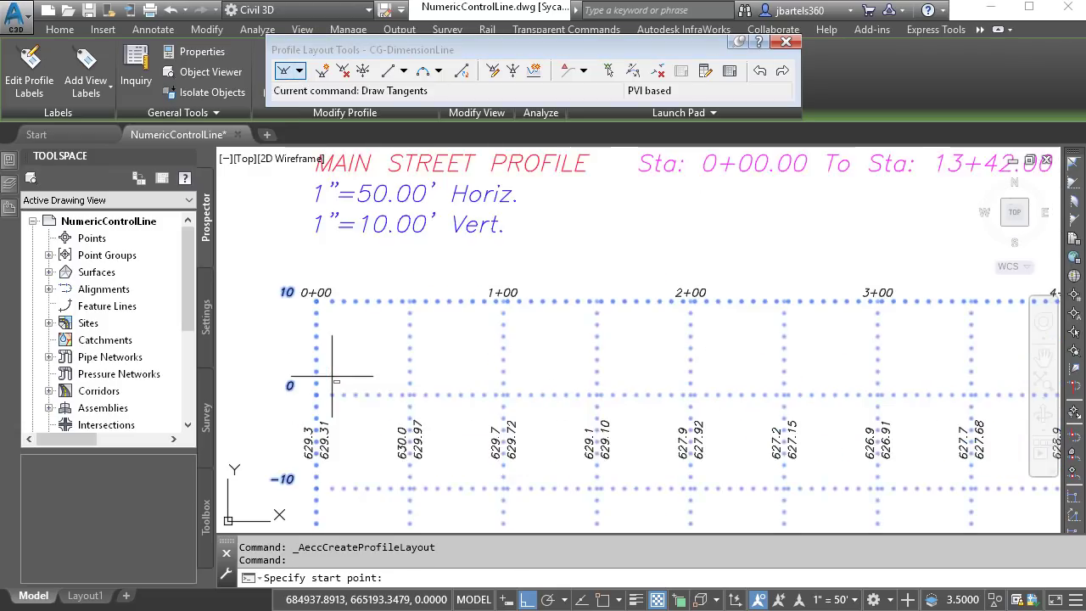
middle_drag(335, 383, 331, 330)
shift+right_click(342, 308)
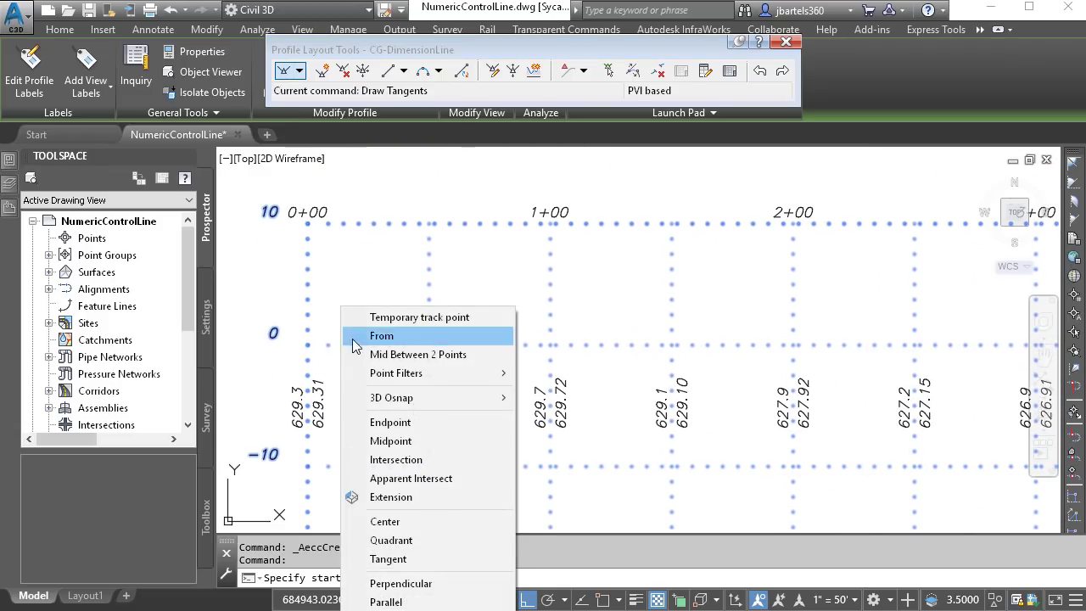
click(380, 421)
click(312, 346)
scroll(339, 347, down, 8)
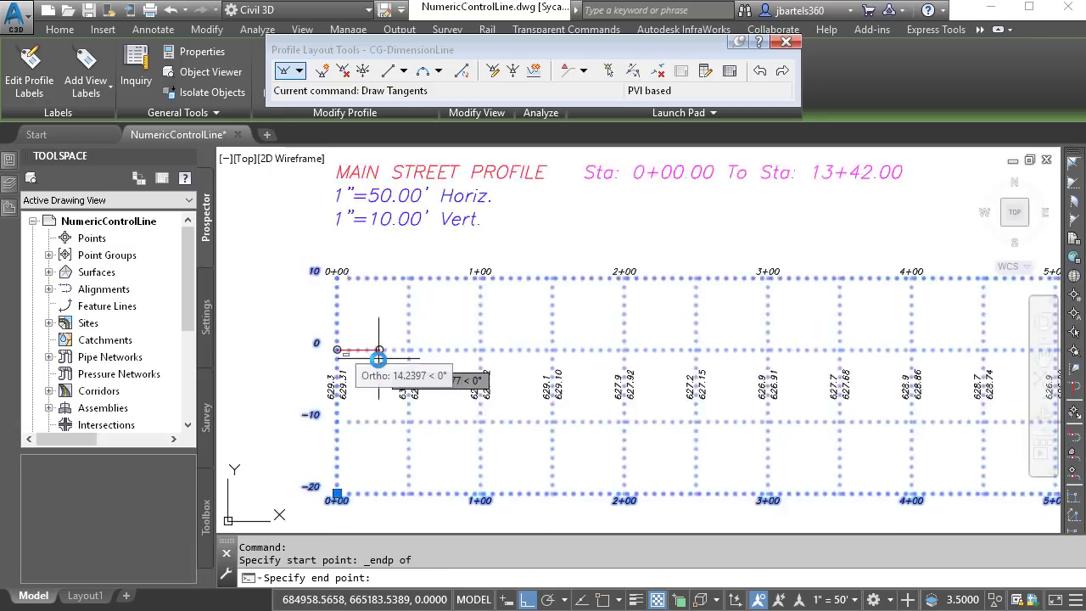
scroll(806, 356, up, 9)
shift+right_click(638, 327)
click(670, 443)
click(672, 303)
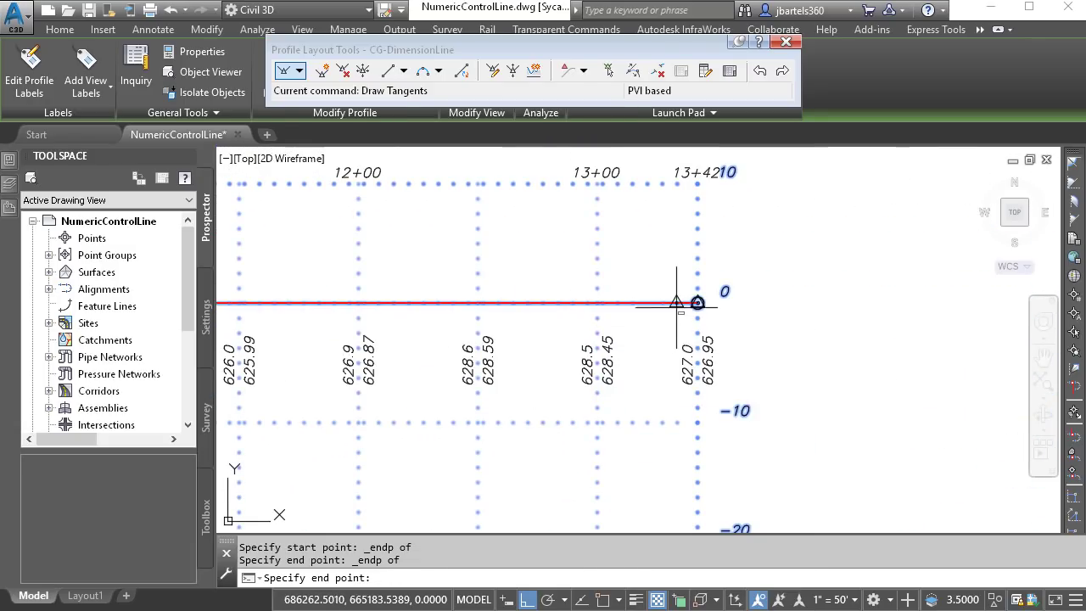
key(Return)
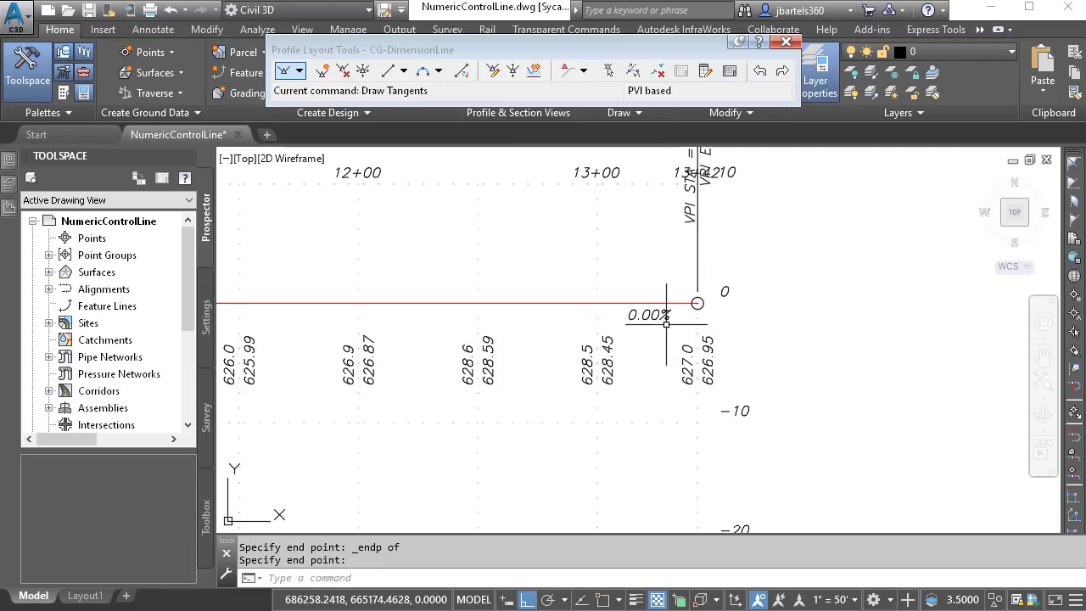
Set both CG-DimensionLine PVIs, at 0+00 and 13+42, to elevation 1.00' in the PVI grid.
click(729, 73)
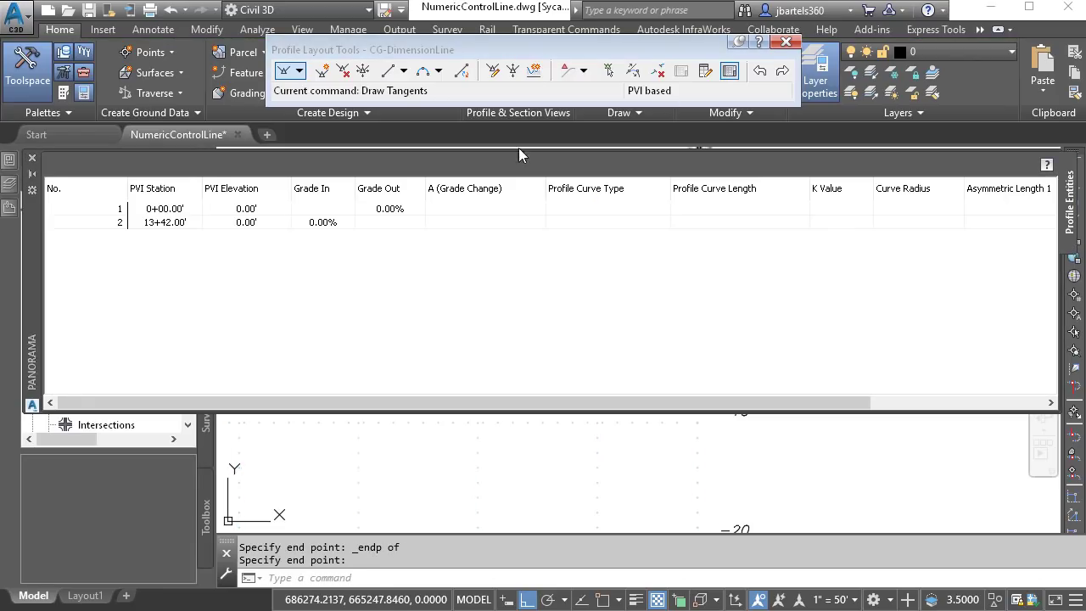
click(255, 212)
click(255, 209)
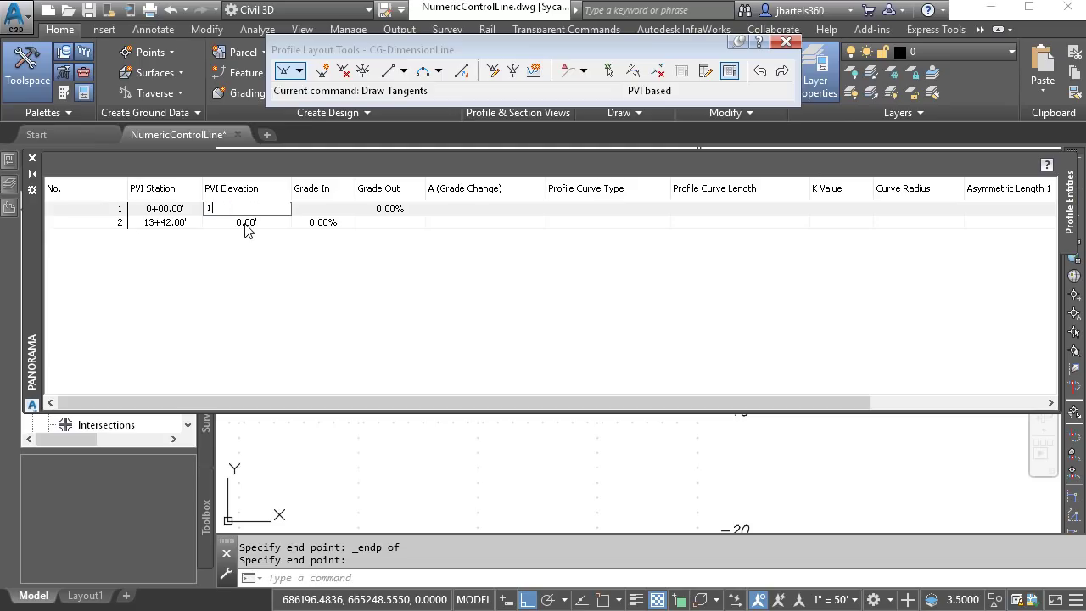
text(1)
key(Return)
click(249, 223)
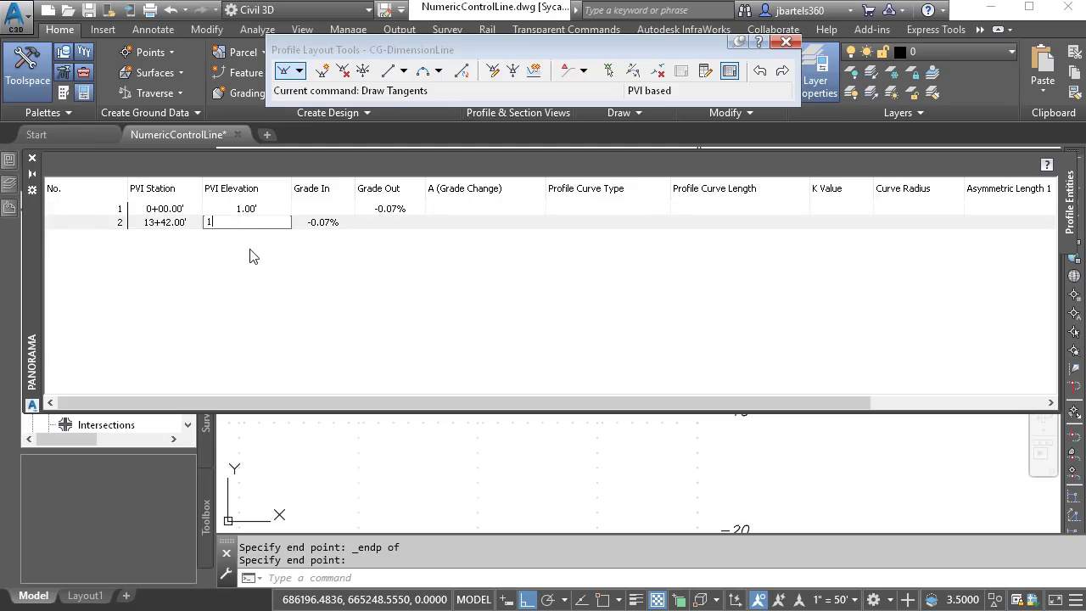
text(1)
key(Return)
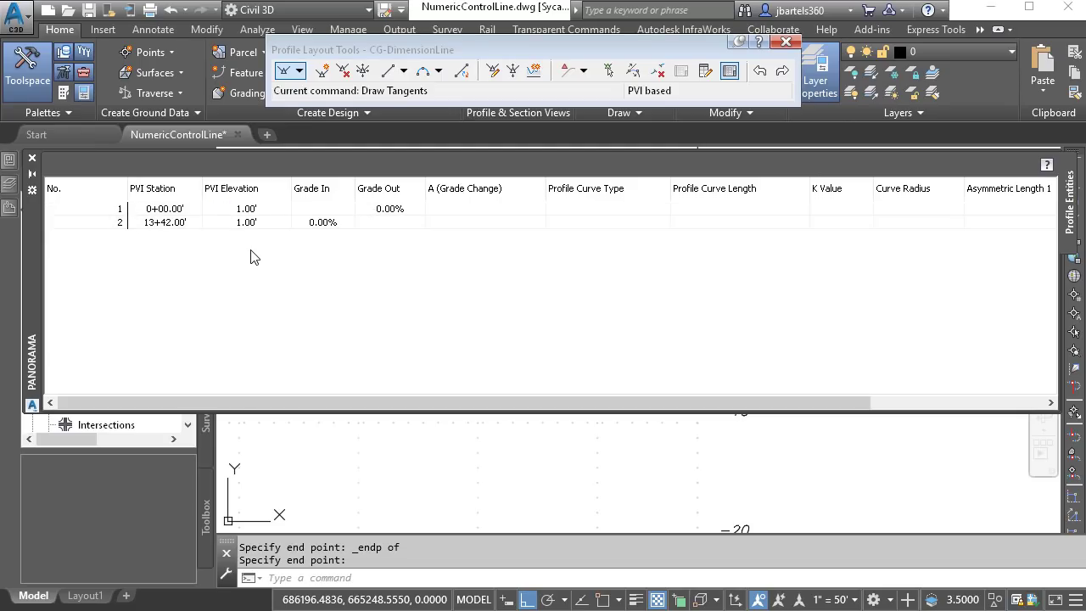
Close the PVI table and the Profile Layout Tools toolbar.
click(32, 158)
click(786, 41)
scroll(649, 211, down, 9)
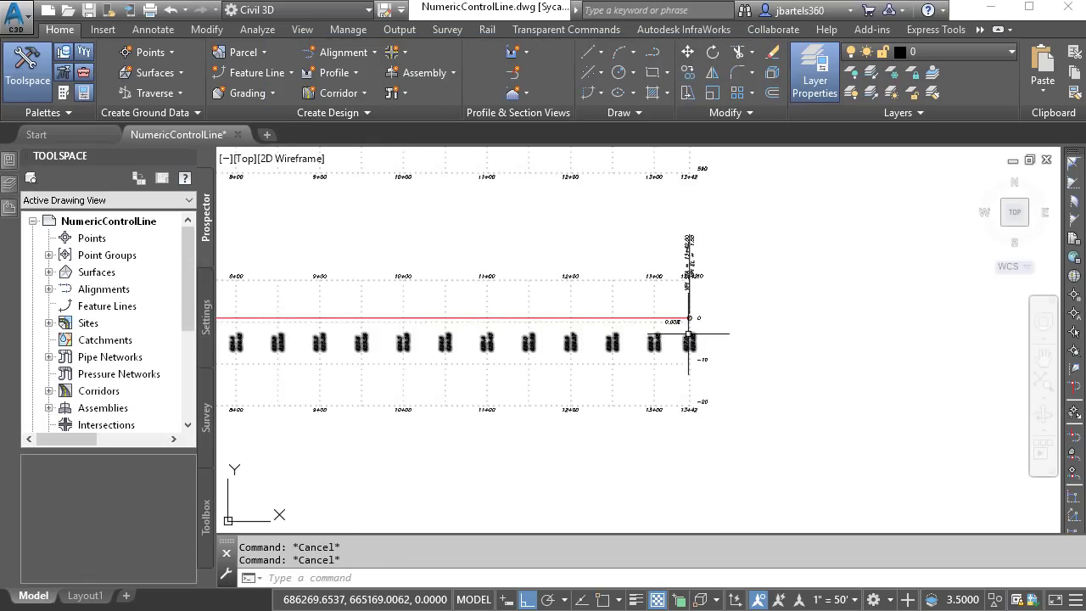
scroll(437, 232, up, 5)
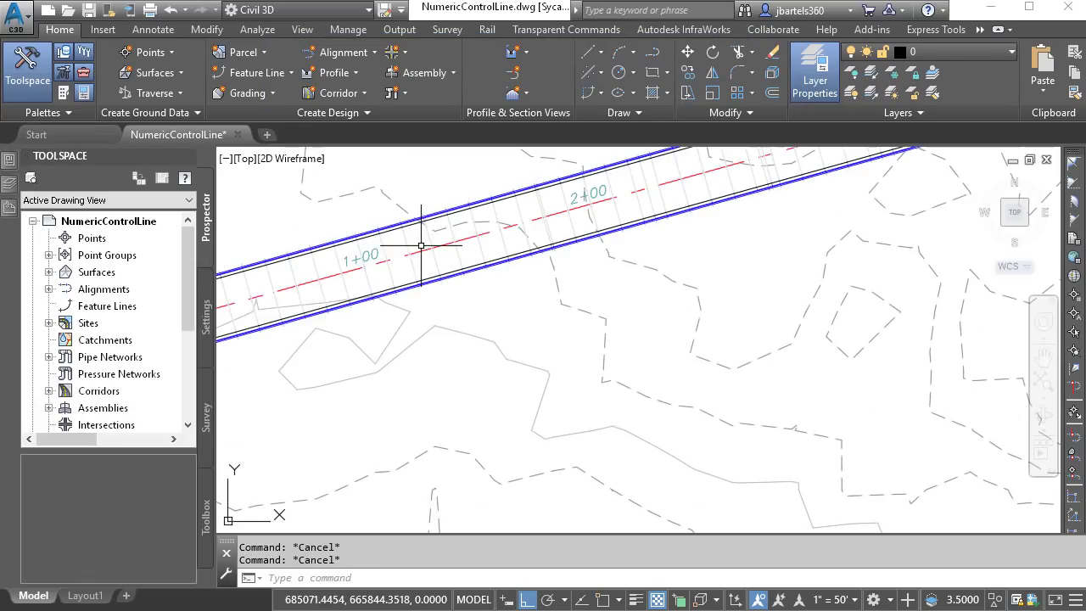
Target the Main Street corridor region's NCL elevation to the CG-DimensionLine profile.
click(424, 241)
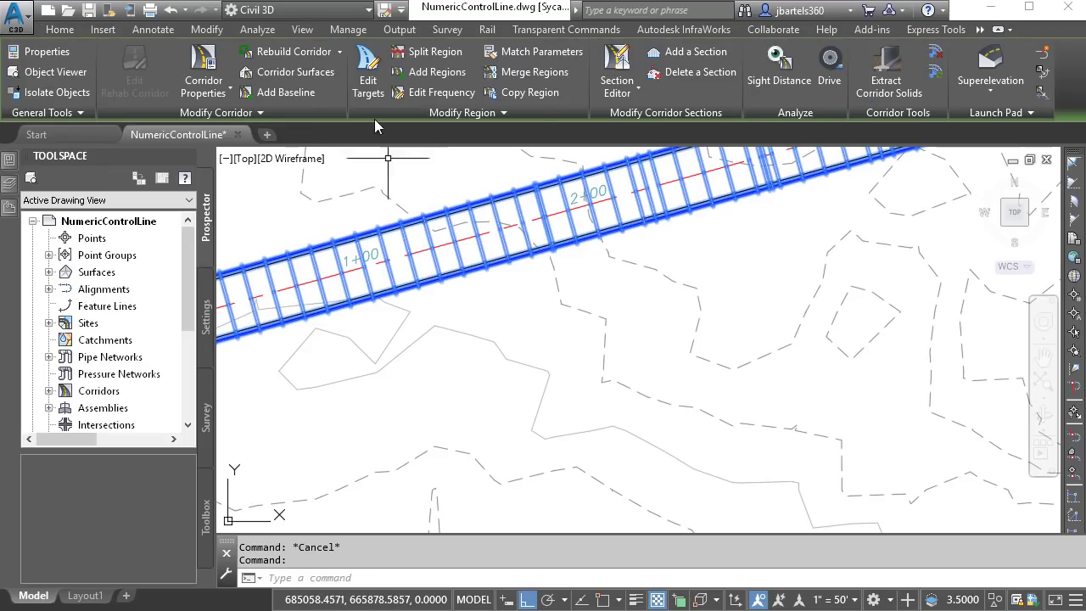
click(367, 75)
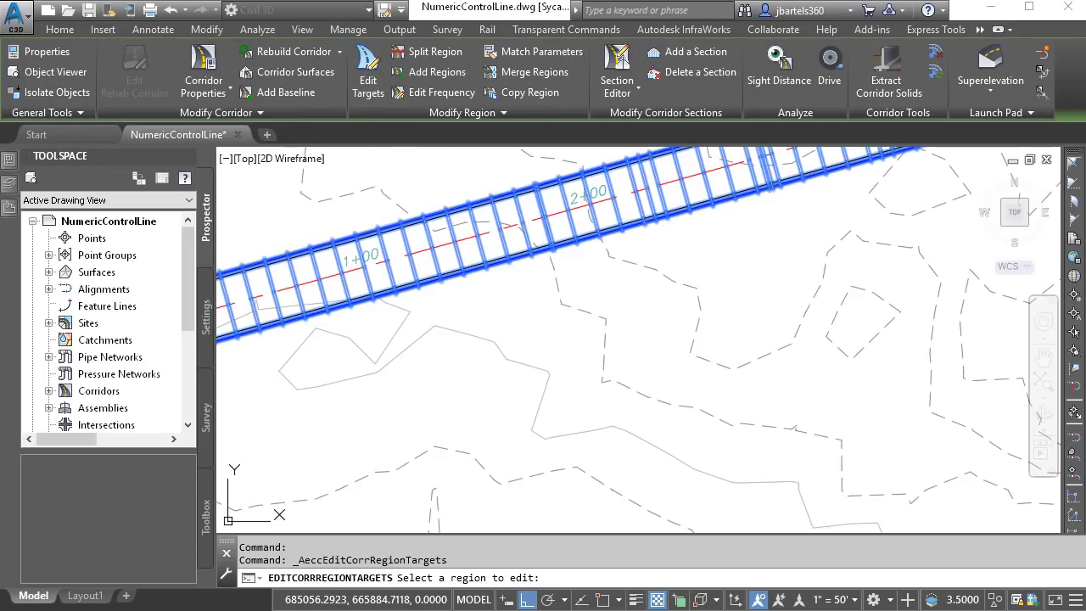
click(388, 240)
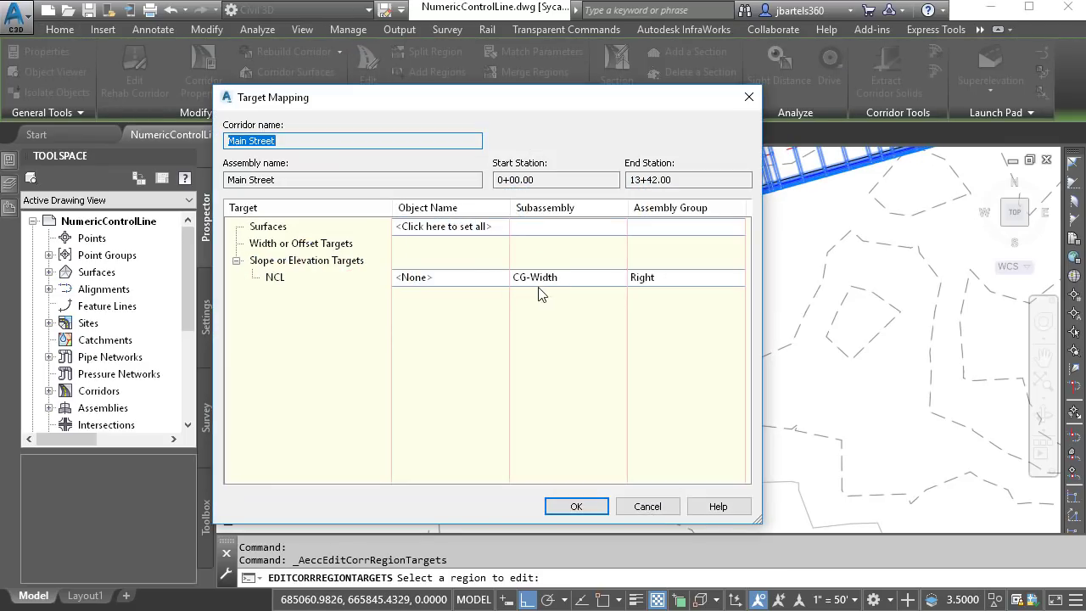
click(432, 277)
click(659, 234)
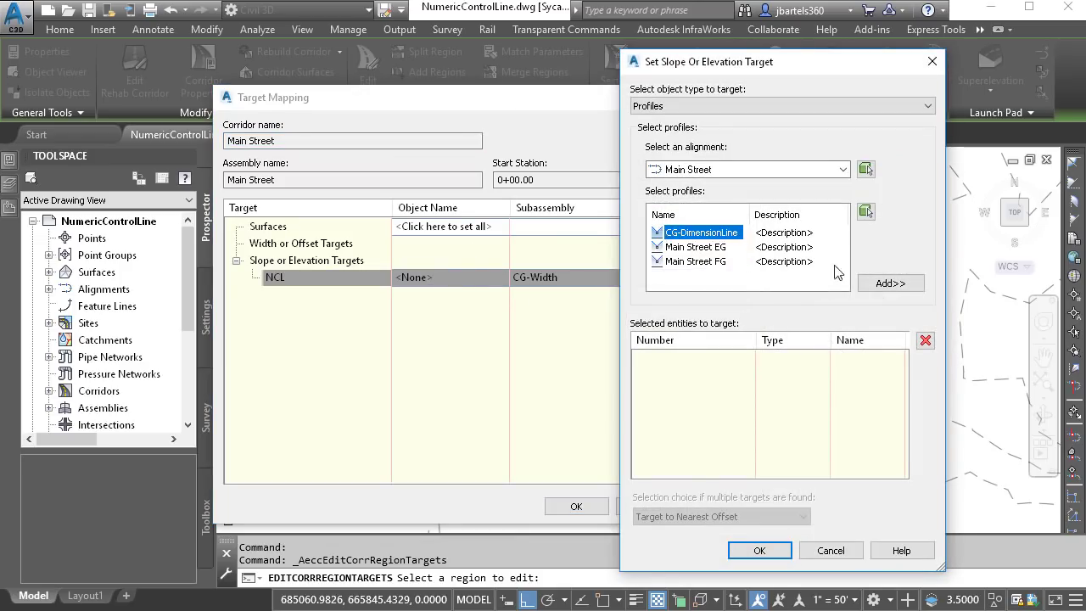
click(890, 282)
click(758, 549)
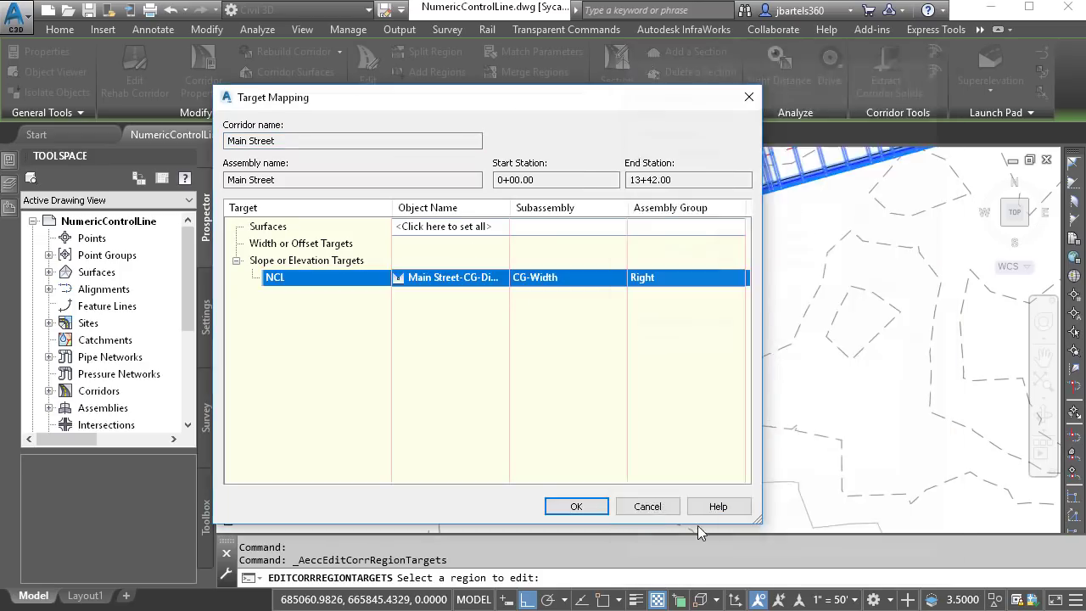
click(579, 507)
key(Escape)
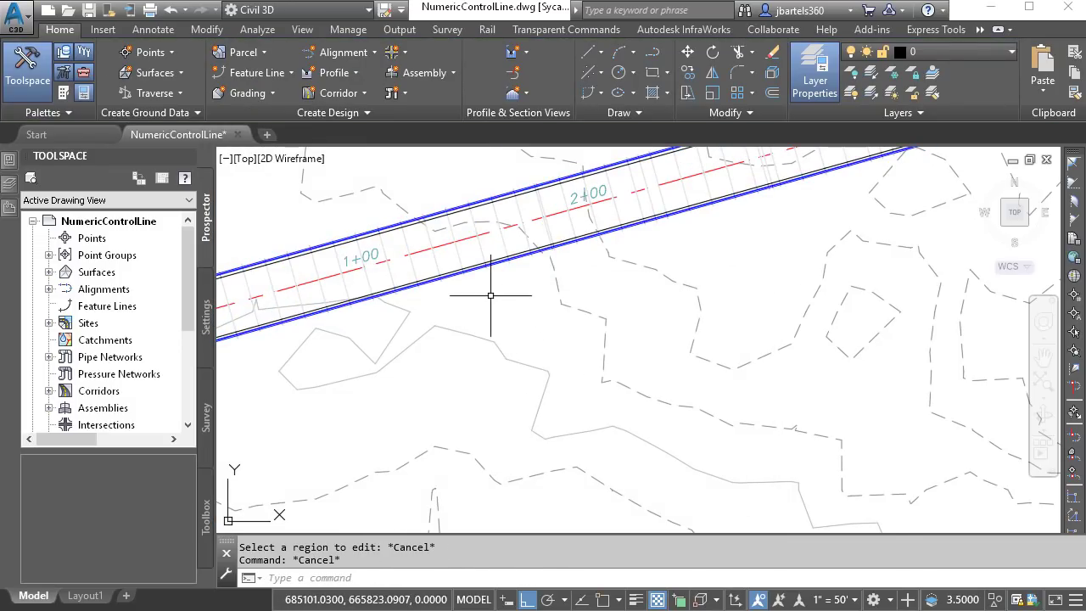
Start Insert PVI on the CG-DimensionLine profile using 'PSE station-elevation entry.
scroll(490, 295, down, 5)
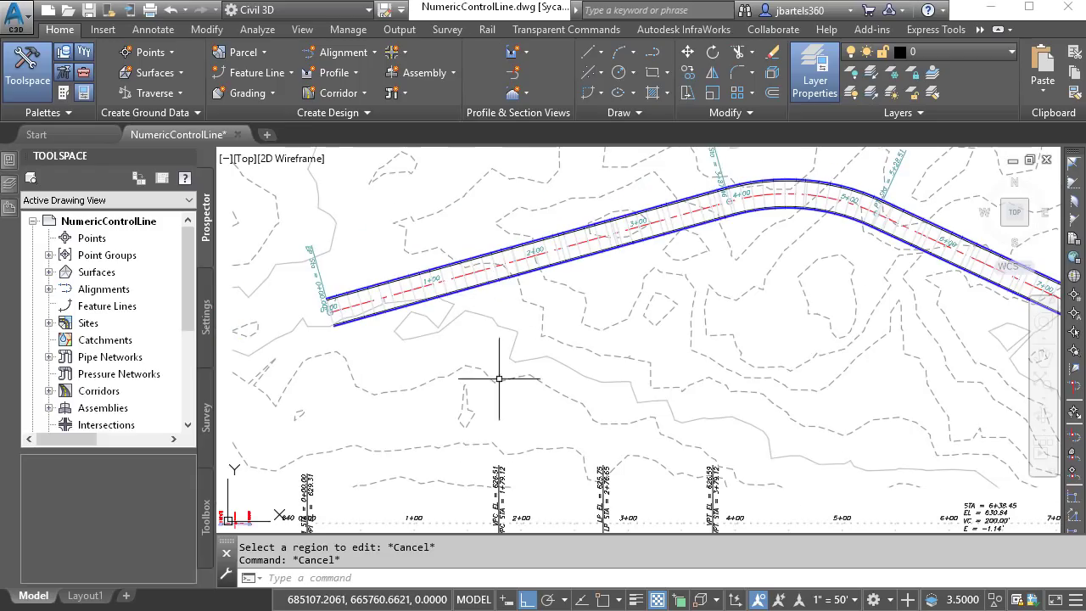
middle_drag(502, 381, 504, 170)
middle_drag(485, 433, 484, 206)
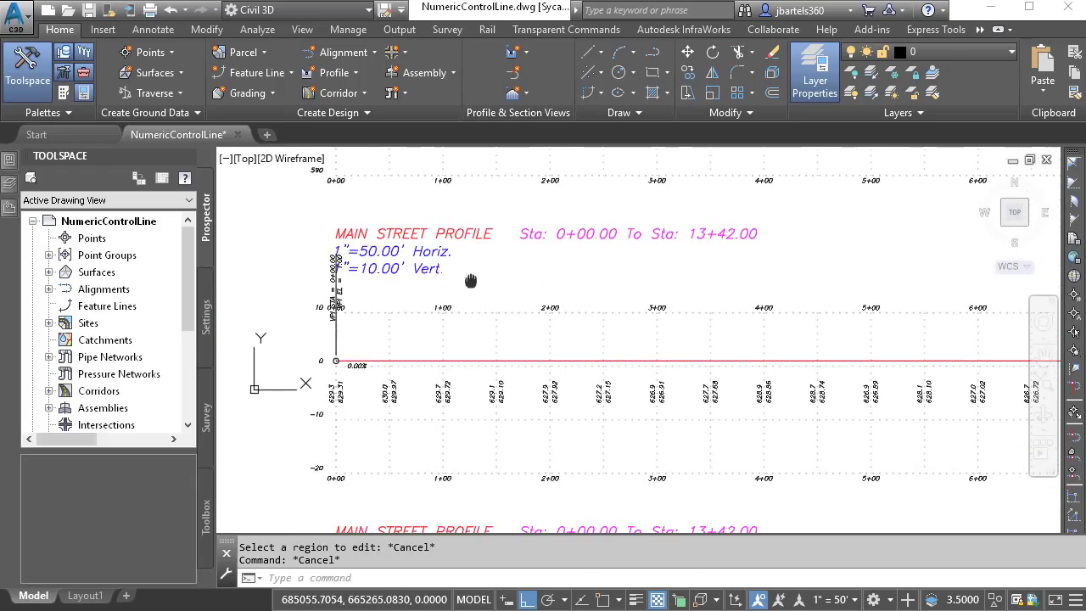
scroll(429, 377, up, 5)
middle_drag(435, 389, 490, 409)
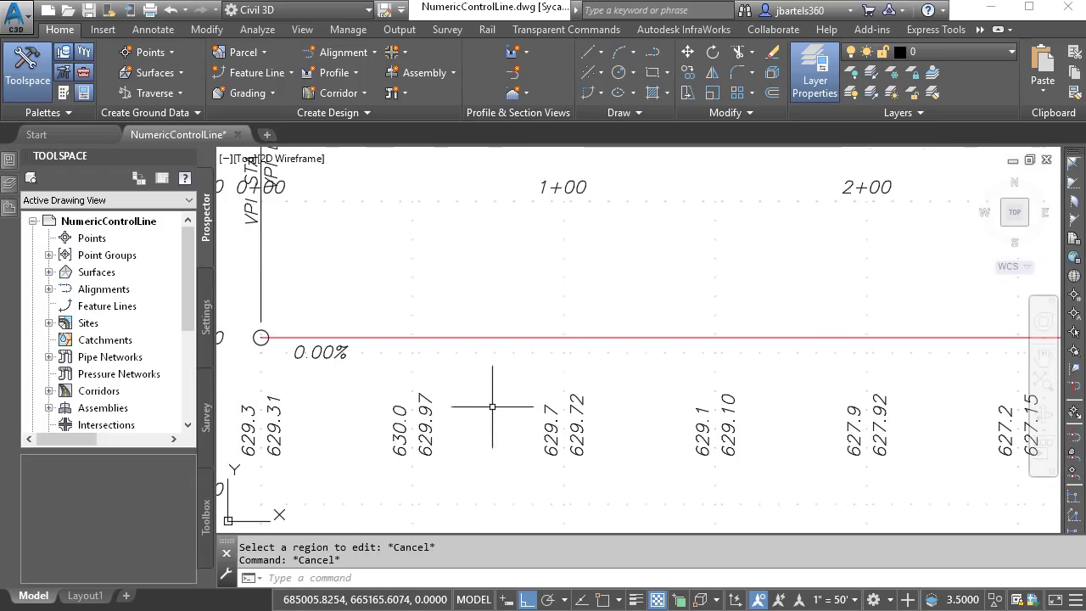
click(493, 337)
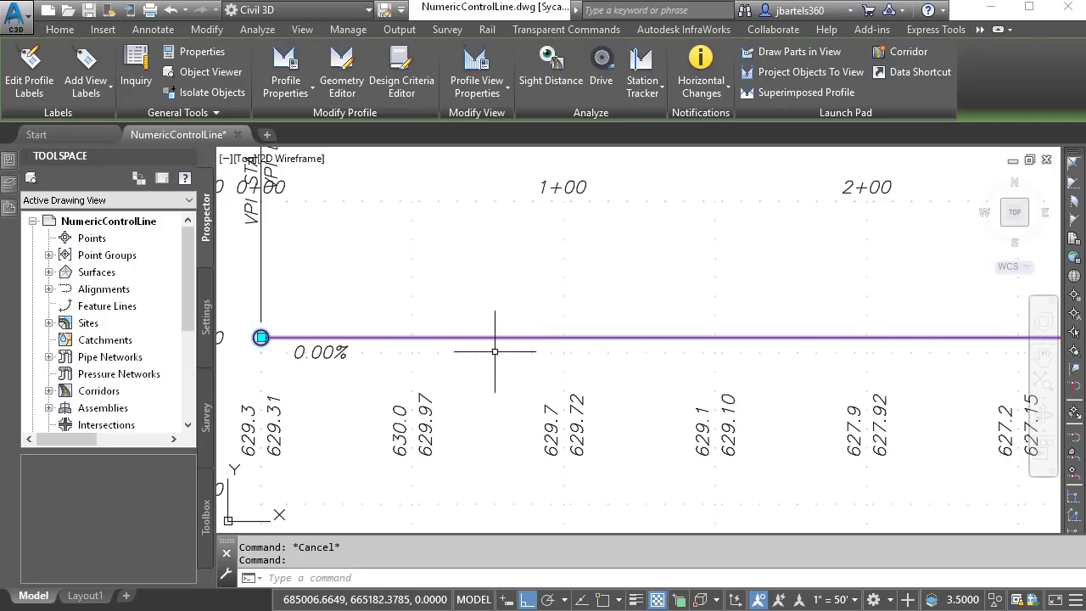
click(344, 67)
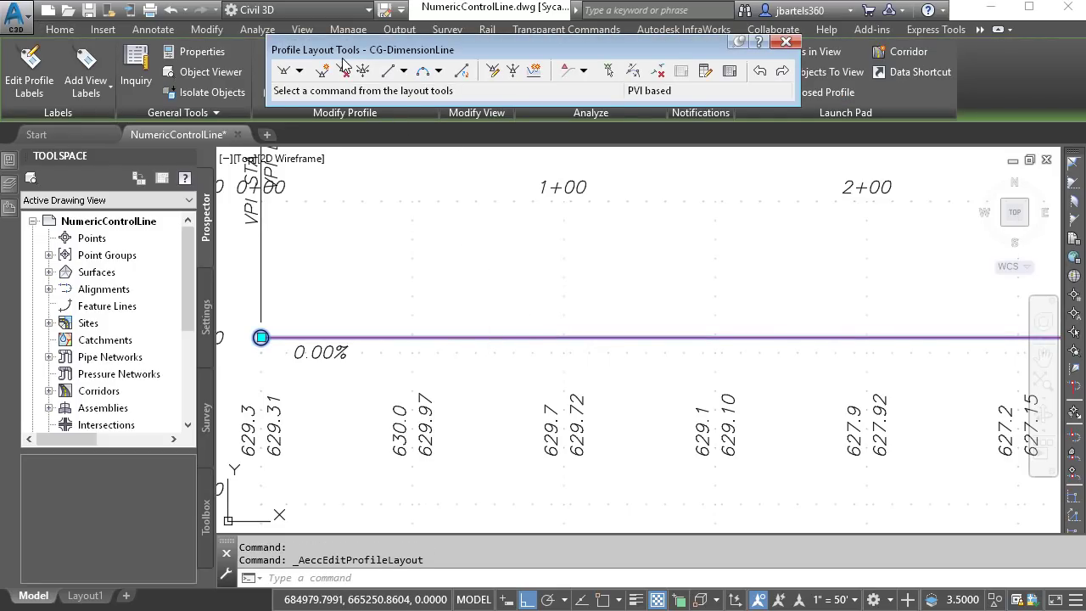
click(322, 73)
scroll(496, 255, down, 2)
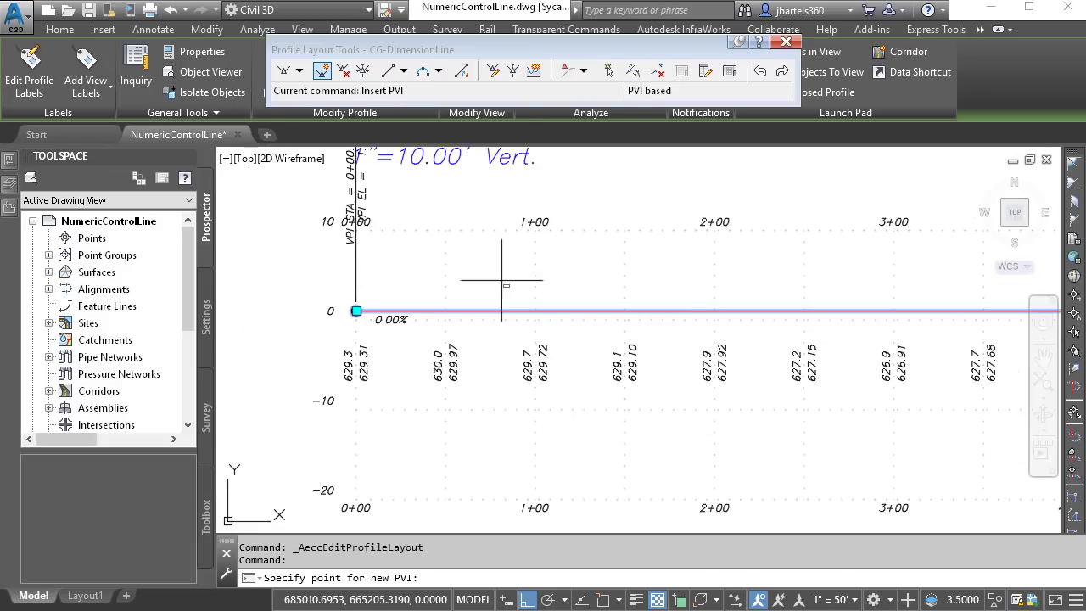
middle_drag(507, 284, 436, 253)
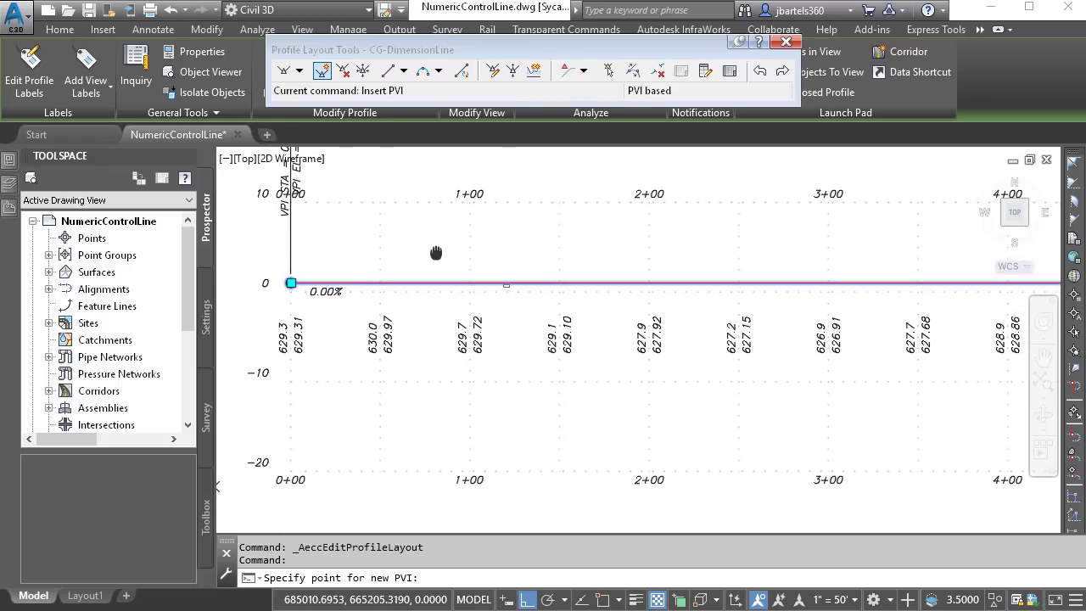
click(1074, 496)
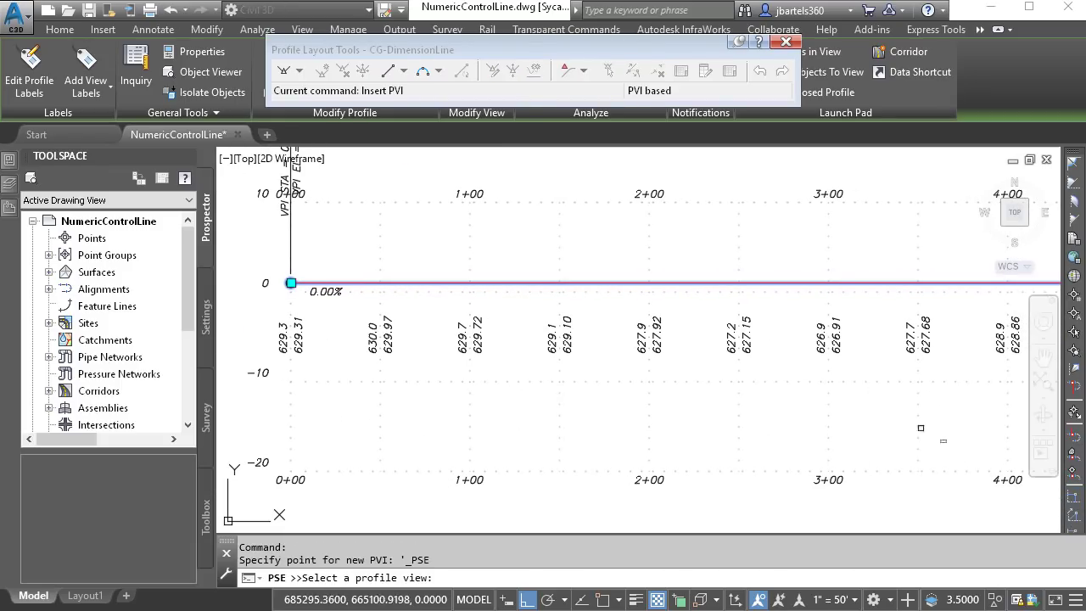
click(568, 386)
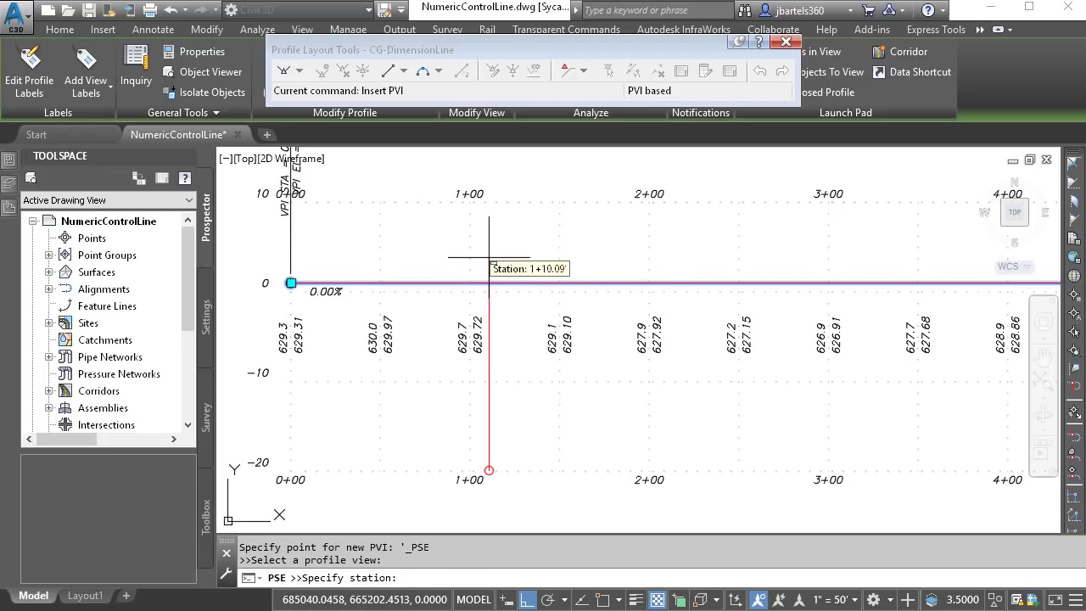
Insert PVIs at 1+00 elevation 1, 2+00 elevation 2.5 and 3+00 elevation 2.5.
text(100)
key(Return)
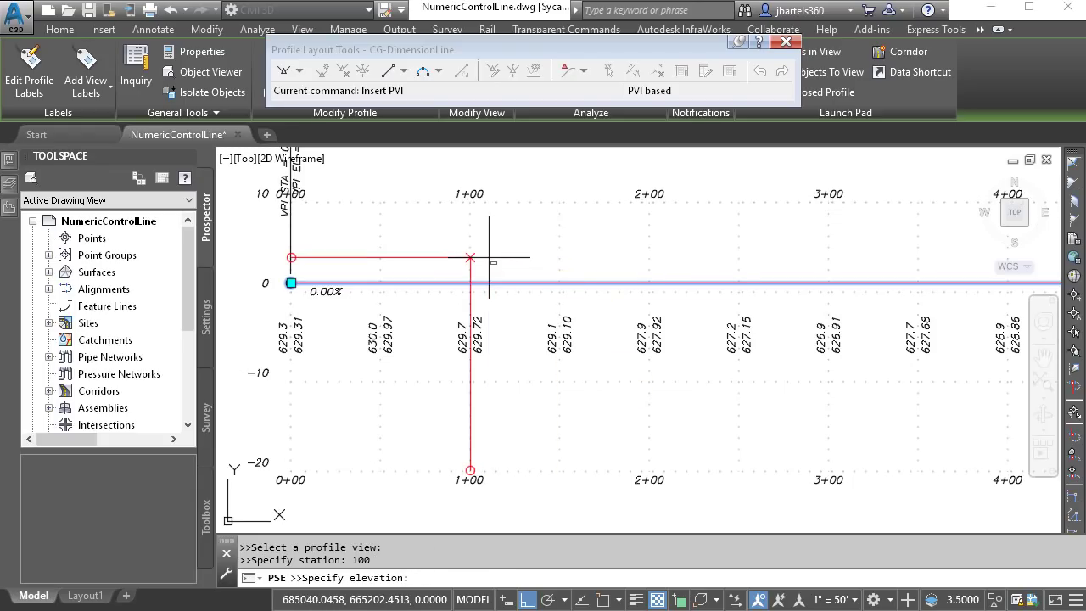
text(1)
key(Return)
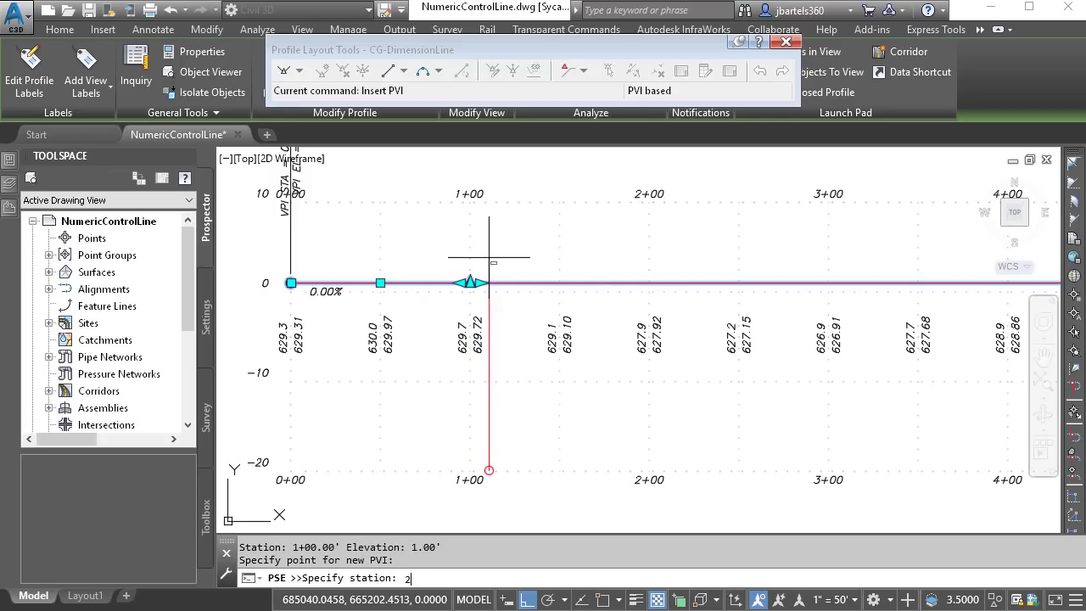
text(200)
key(Return)
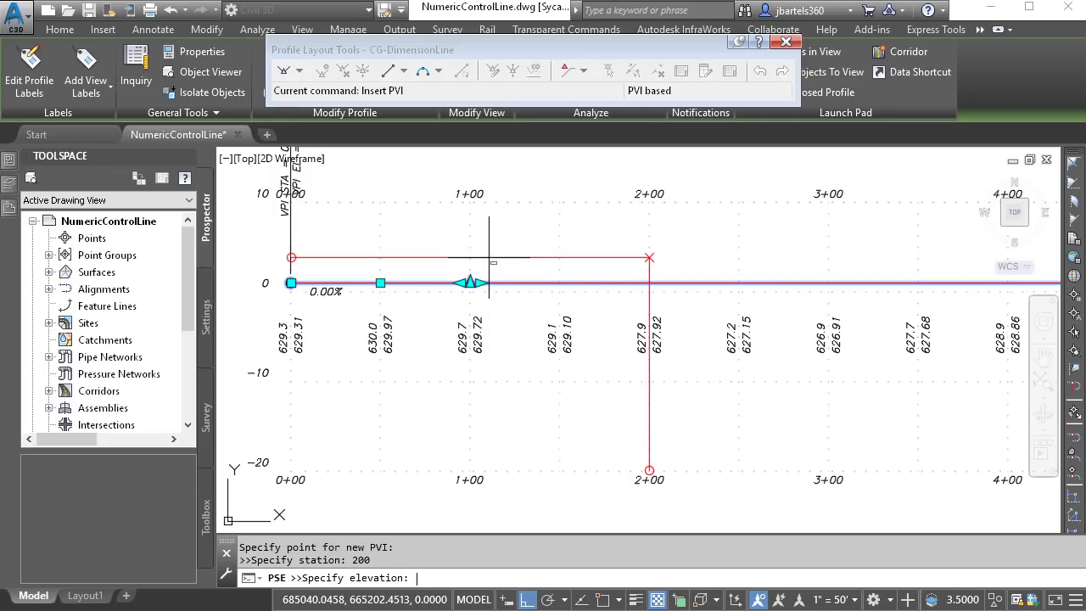
text(2.5)
key(Return)
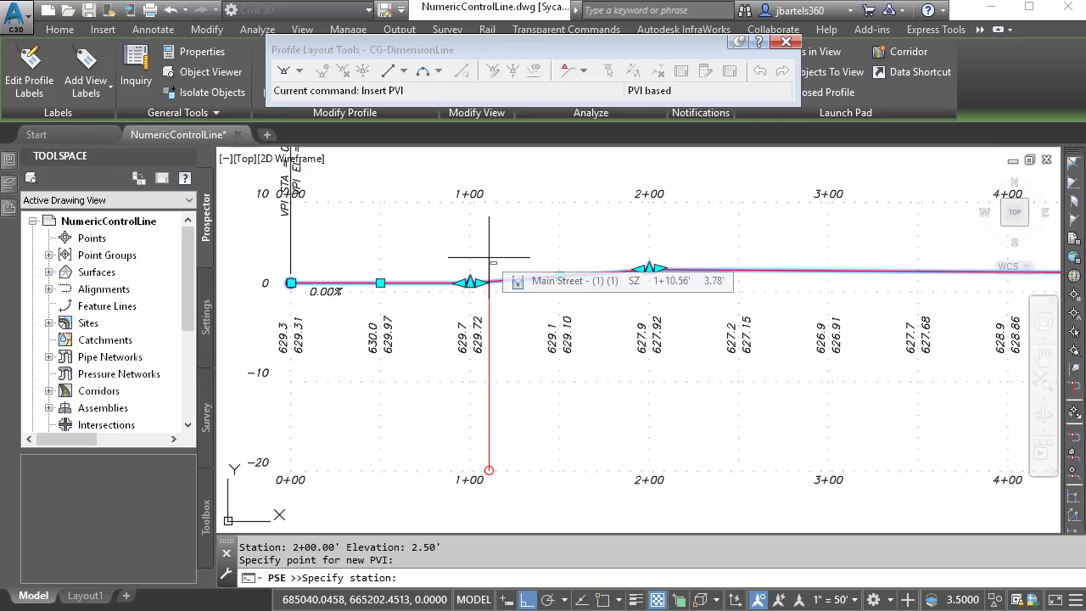
text(300)
key(Return)
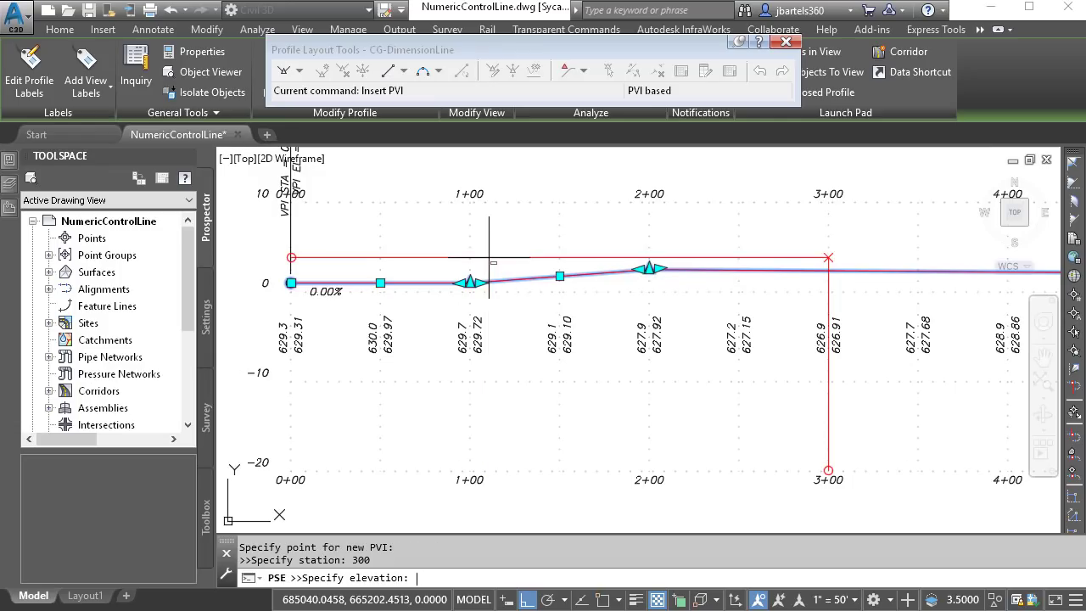
text(2.5)
key(Return)
Insert PVIs at 4+00 elevation 0.5 and 5+00 elevation 1, then finish insertion.
text(400)
key(Return)
text(.5)
key(Return)
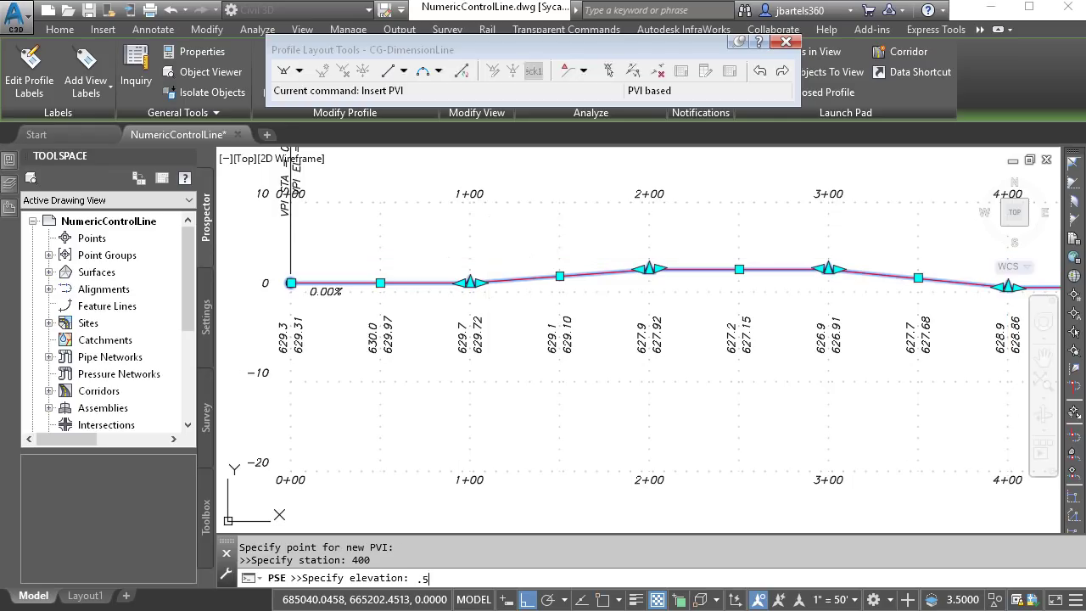
middle_drag(831, 329, 522, 315)
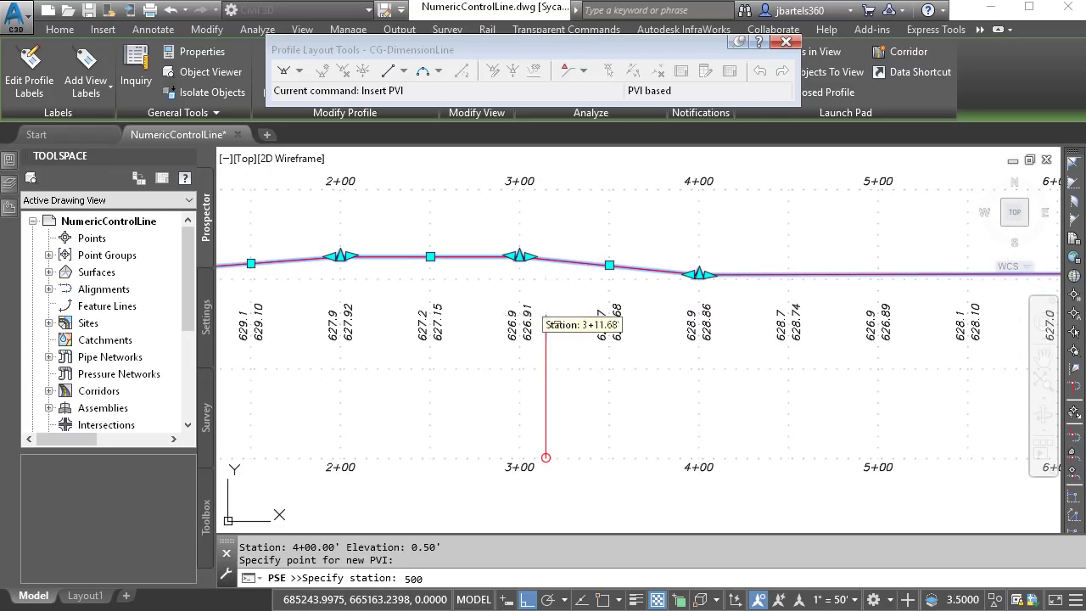
key(Return)
text(1)
key(Return)
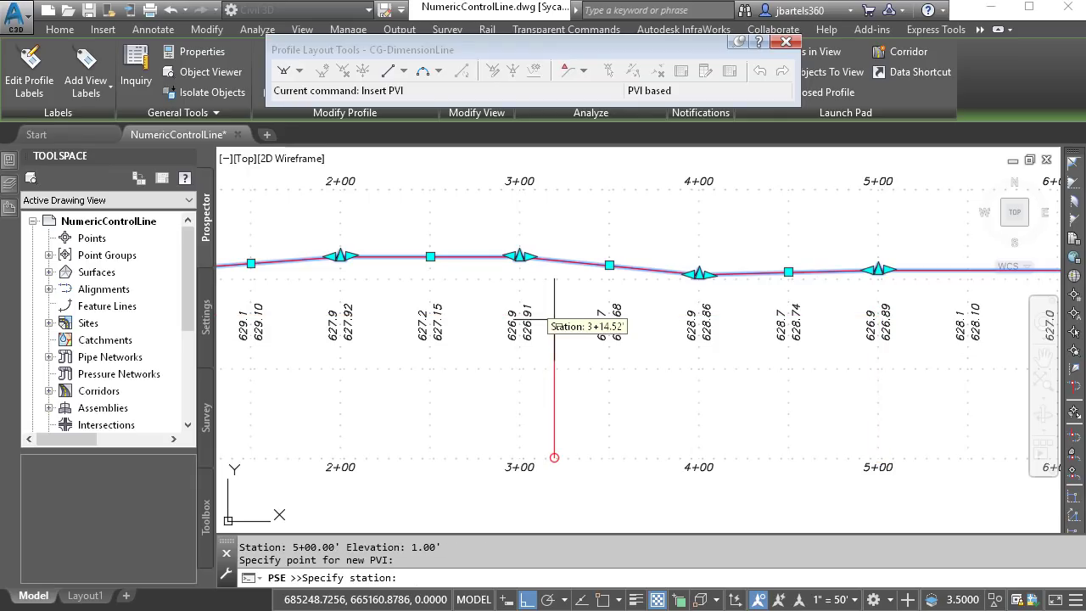
key(Escape)
key(Return)
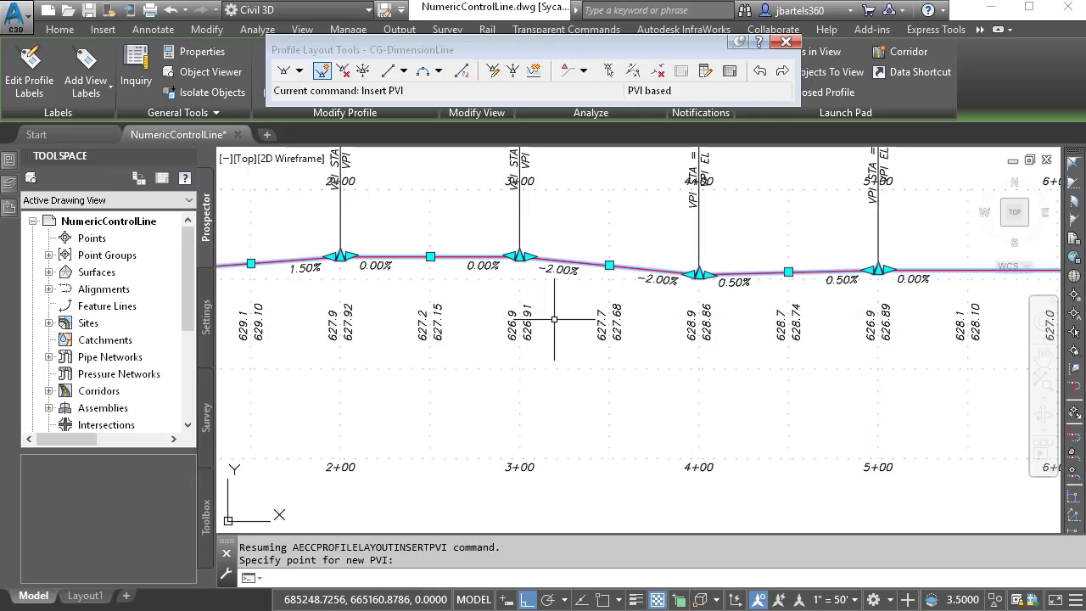
Close Profile Layout Tools and pan along the edited CG-DimensionLine profile.
click(786, 41)
middle_drag(614, 243, 735, 262)
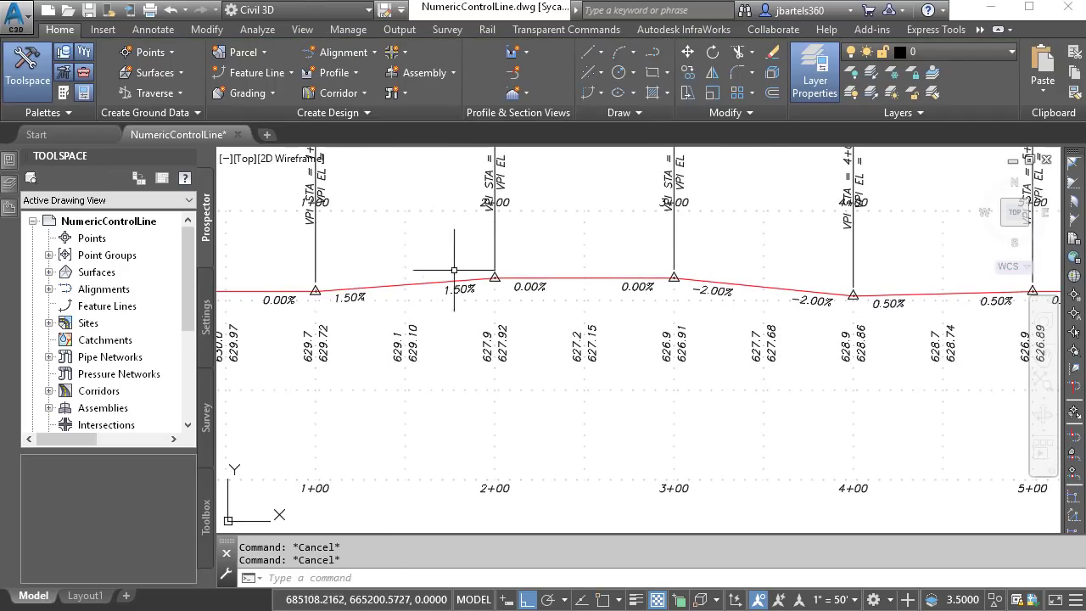
middle_drag(296, 283, 416, 374)
scroll(406, 273, down, 5)
scroll(444, 362, up, 5)
scroll(351, 291, up, 3)
Rebuild the Main Street corridor, then select it again in plan view.
click(376, 296)
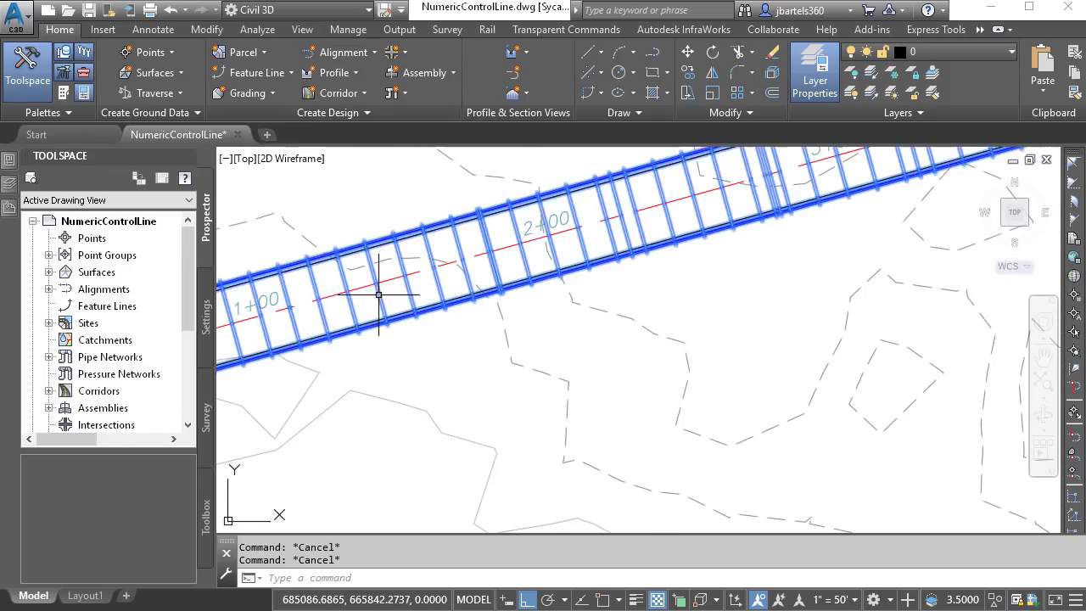
click(273, 52)
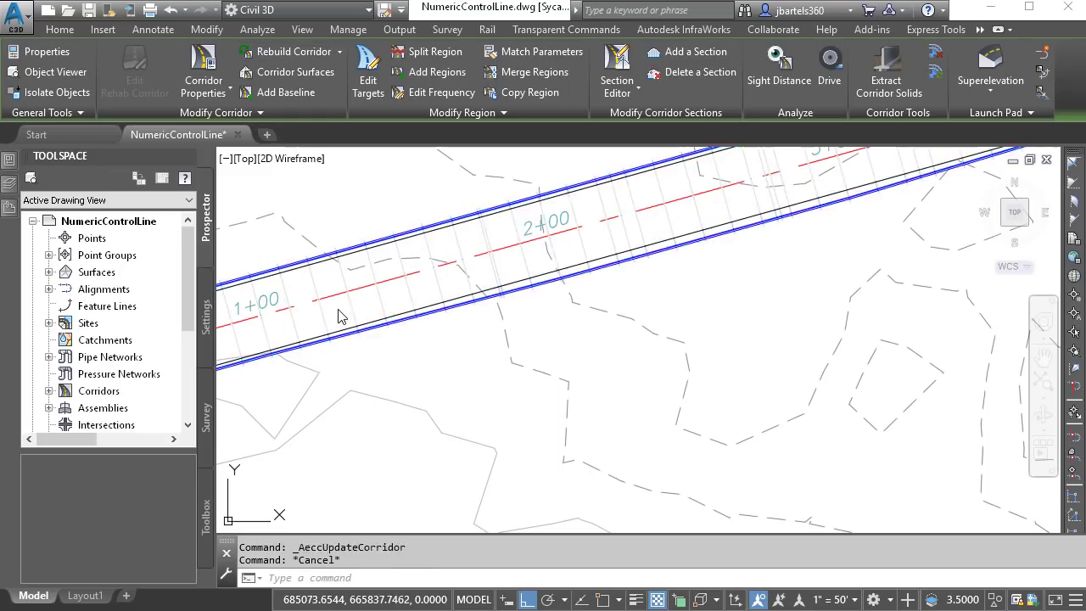
key(Escape)
middle_drag(337, 315, 524, 284)
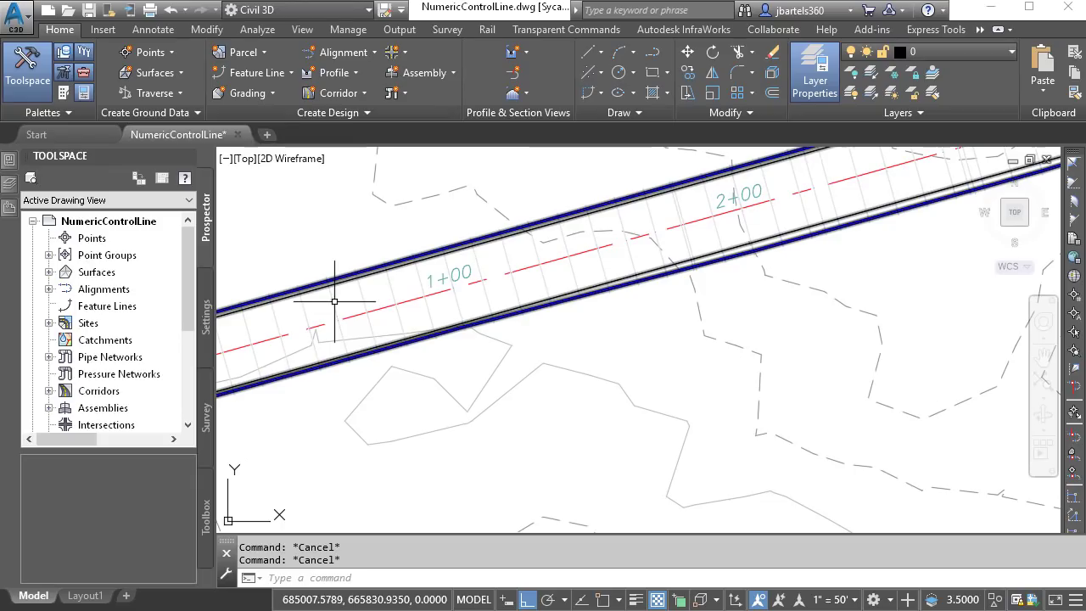
click(336, 303)
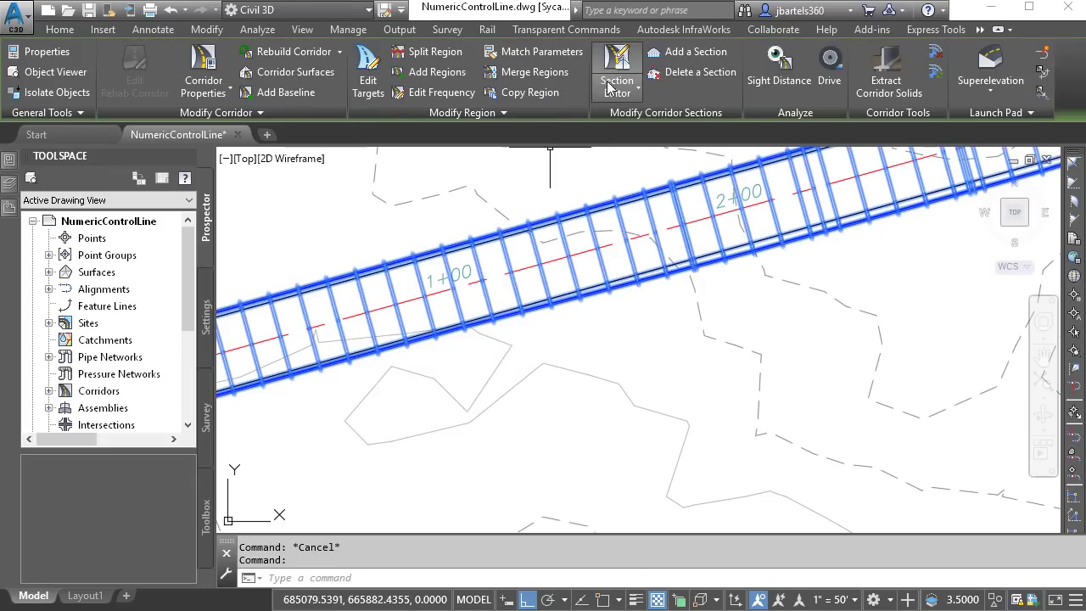
Open the corridor in Section Editor and step through each section's curb width to station 5+40.
click(612, 79)
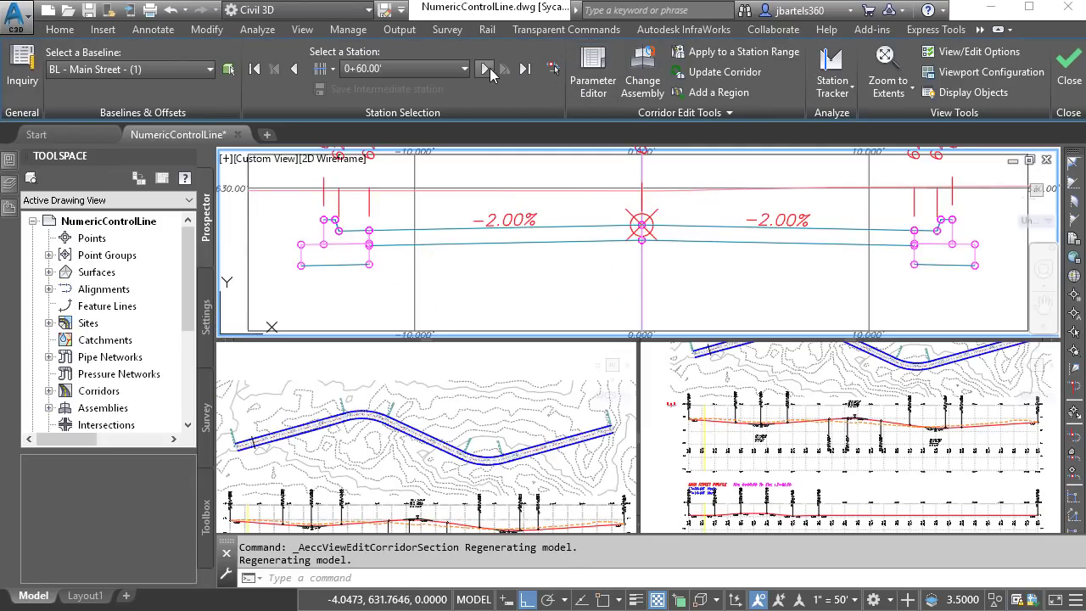
click(485, 68)
click(484, 68)
click(484, 68)
click(485, 68)
click(484, 68)
click(484, 68)
click(484, 68)
click(484, 68)
click(485, 67)
click(484, 68)
click(484, 68)
click(484, 67)
click(484, 67)
click(484, 67)
click(484, 67)
click(485, 67)
click(485, 67)
click(485, 68)
click(484, 67)
click(484, 67)
click(484, 67)
click(484, 67)
click(484, 67)
click(485, 67)
click(484, 67)
click(484, 67)
click(484, 67)
click(484, 67)
click(485, 67)
click(484, 67)
click(485, 67)
click(485, 67)
click(484, 67)
click(484, 67)
click(484, 67)
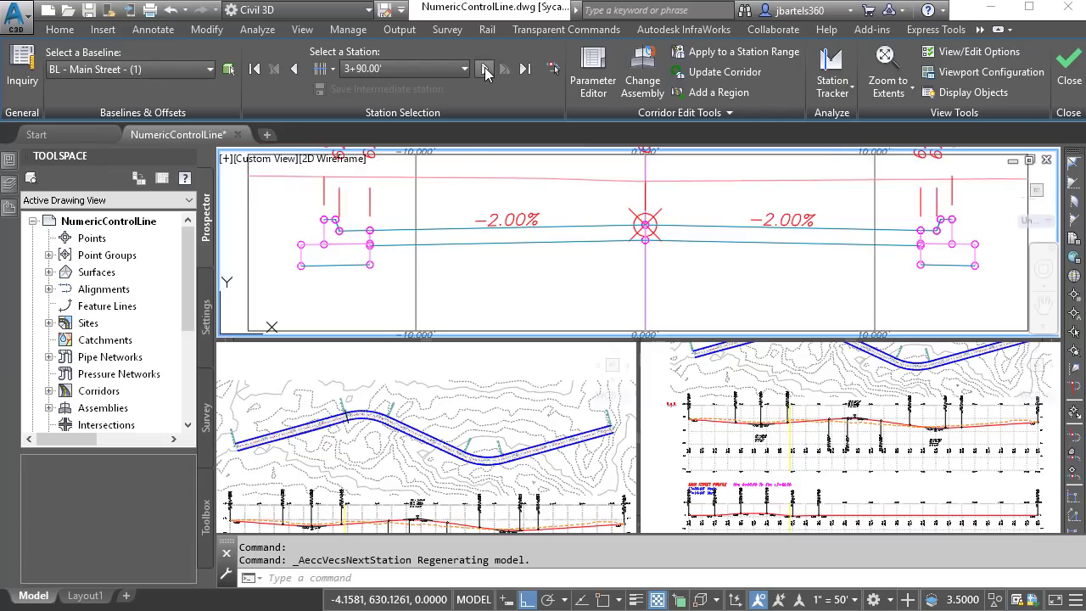
click(485, 67)
click(485, 67)
click(485, 67)
click(485, 67)
click(484, 67)
click(485, 67)
click(484, 67)
click(485, 67)
click(484, 67)
click(484, 67)
click(485, 67)
click(485, 67)
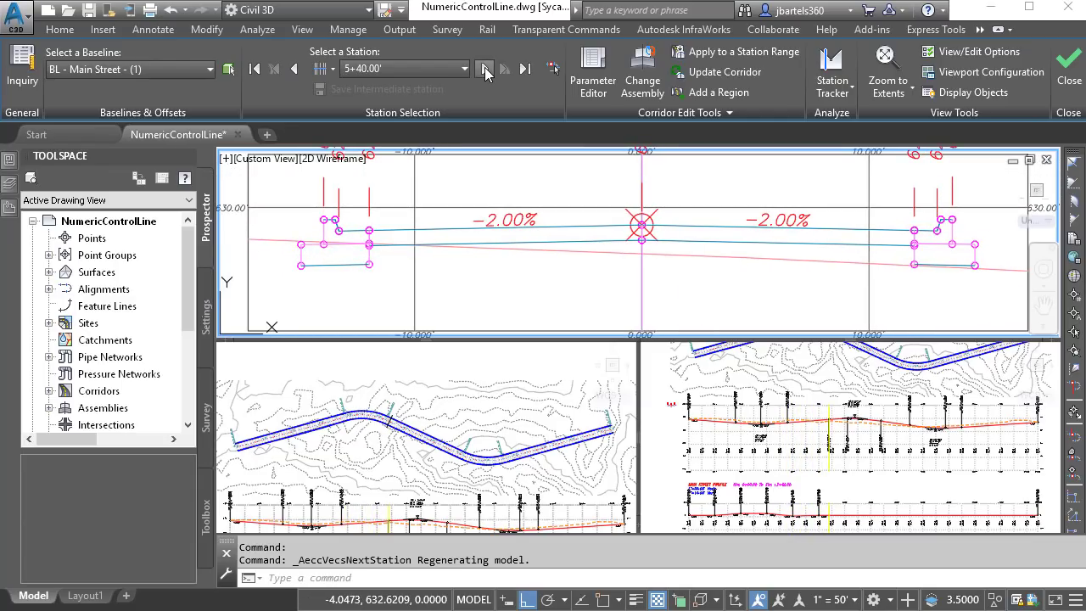
Close the Section Editor and zoom out to the full corridor plan and both profile views.
click(1068, 68)
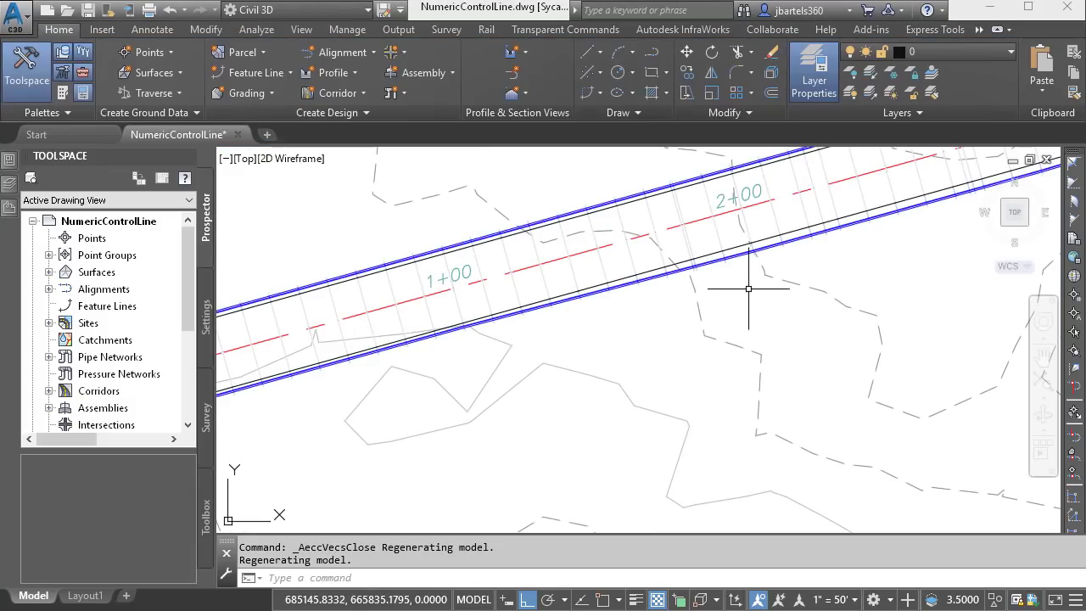
middle_click(747, 289)
middle_click(747, 288)
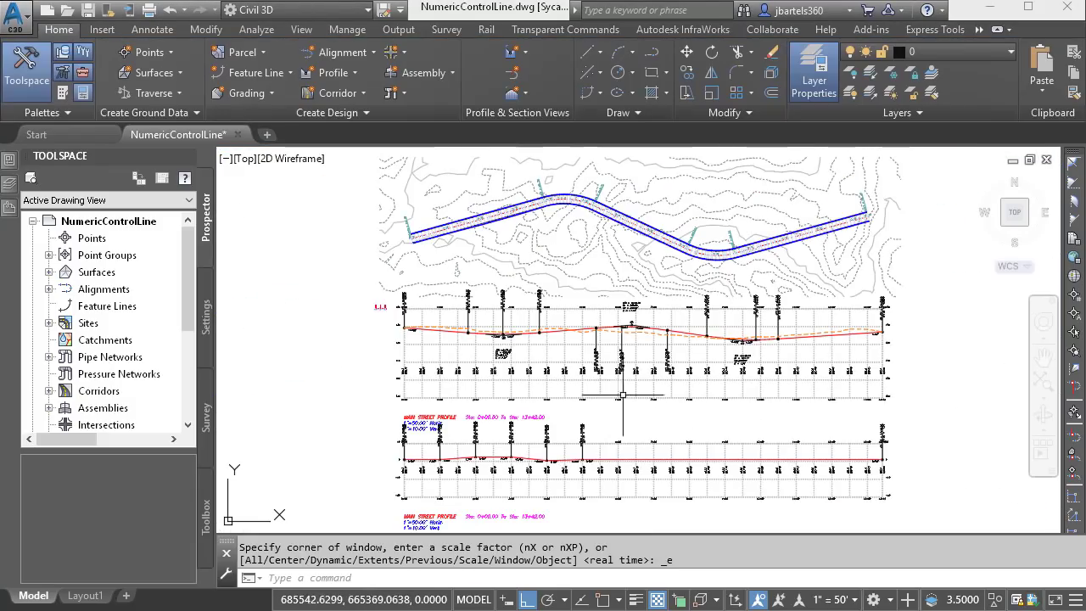
key(Escape)
key(Escape)
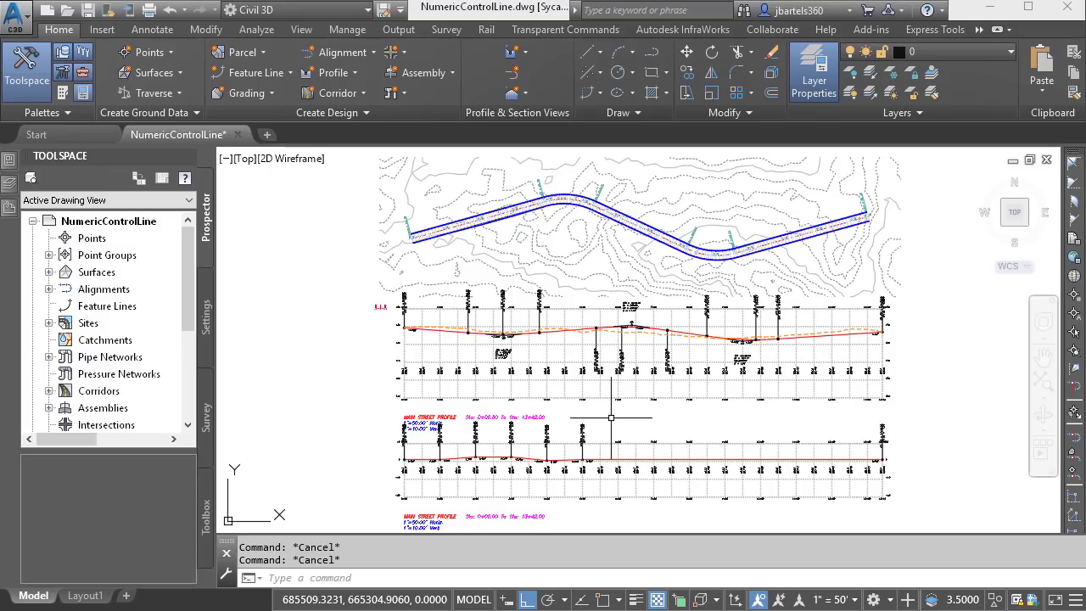
mouse_move(607, 458)
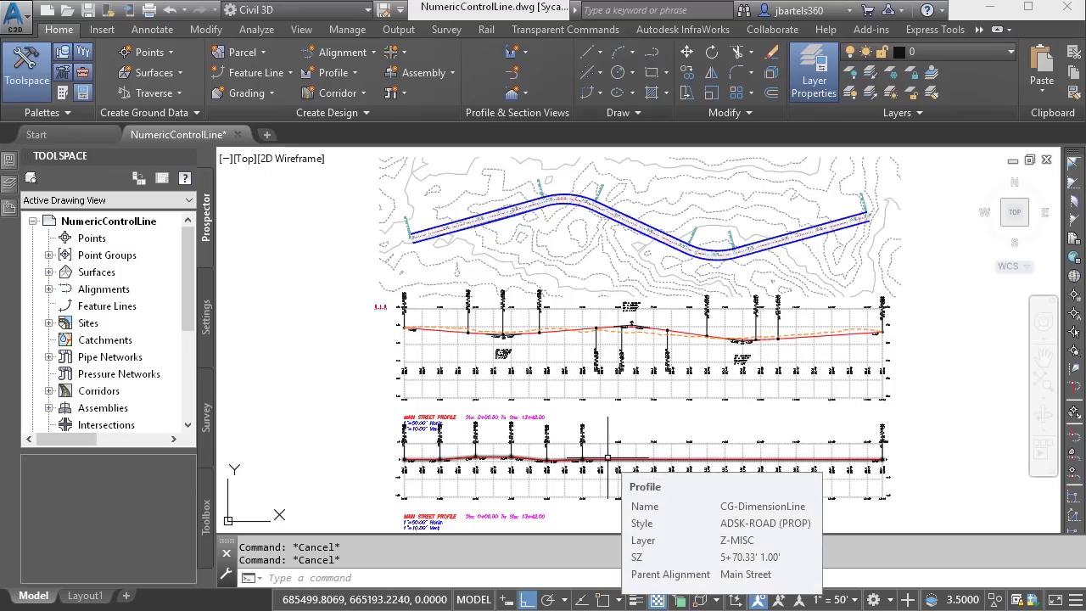